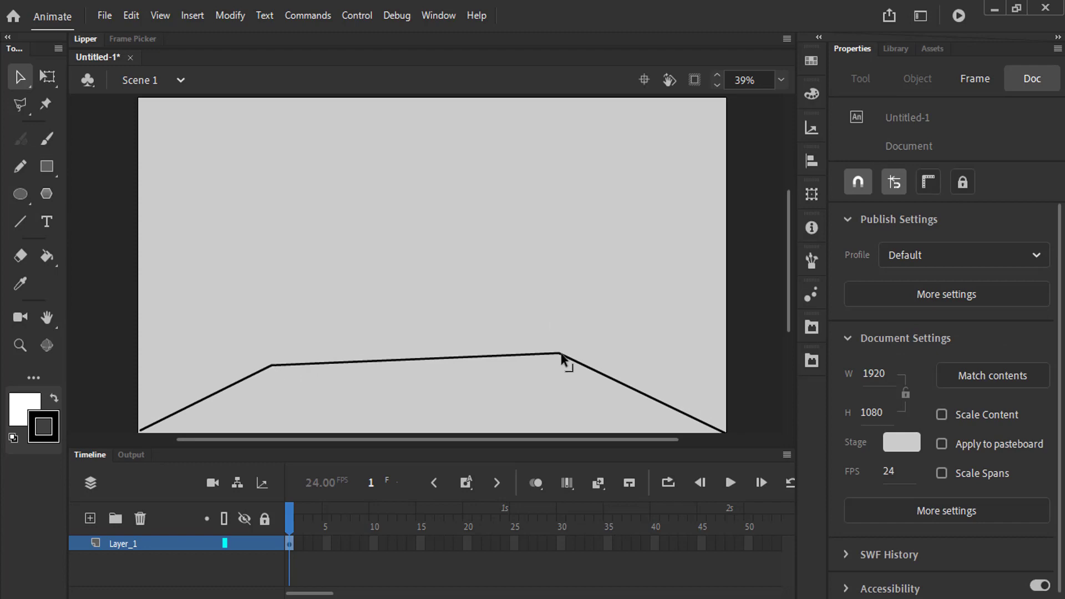
Adjust the two back corners of the floor outline to level the floor's back edge
{"action": "left_click_drag", "start_coordinate": [561, 354], "coordinate": [568, 365]}
{"action": "mouse_move", "coordinate": [276, 369]}
{"action": "left_mouse_down"}
{"action": "mouse_move", "coordinate": [285, 370]}
{"action": "mouse_move", "coordinate": [272, 368]}
{"action": "left_mouse_up"}
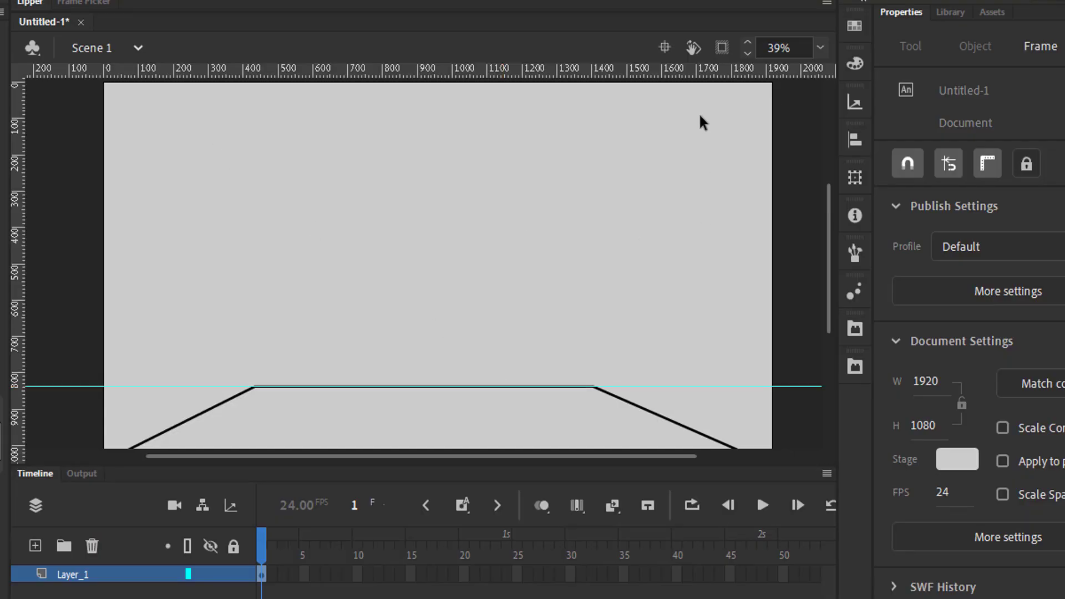
Draw the ceiling outline as two diagonals and a horizontal back edge, moving its right back corner inward above the floor corner
{"action": "key", "text": "n"}
{"action": "mouse_move", "coordinate": [110, 110]}
{"action": "left_mouse_down"}
{"action": "mouse_move", "coordinate": [279, 187]}
{"action": "mouse_move", "coordinate": [652, 187]}
{"action": "mouse_move", "coordinate": [781, 84]}
{"action": "left_mouse_up"}
{"action": "key", "text": "v"}
{"action": "left_click_drag", "start_coordinate": [146, 387], "coordinate": [168, 72]}
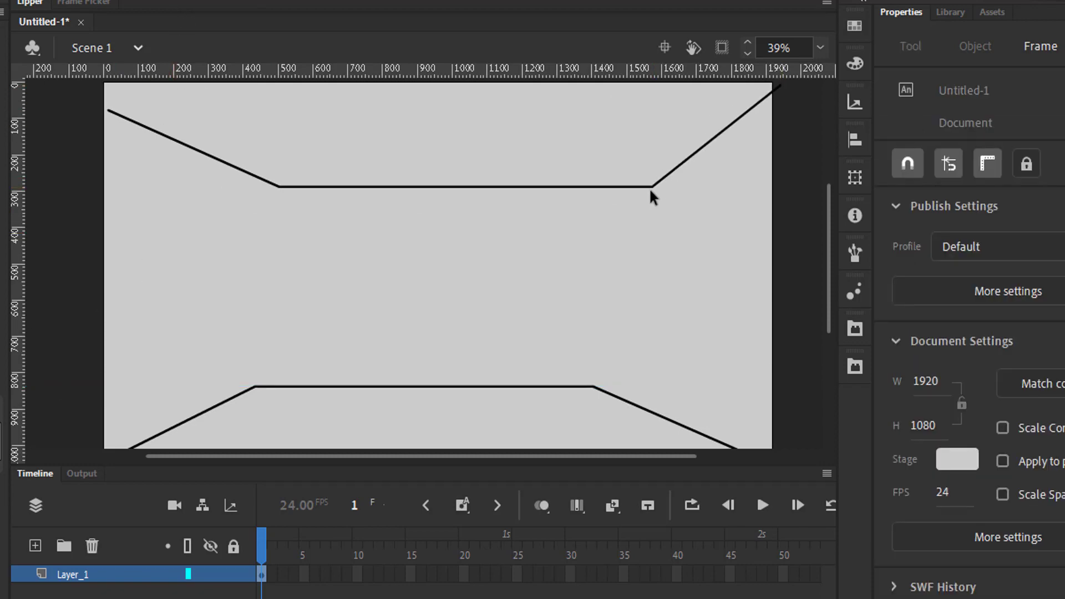
{"action": "mouse_move", "coordinate": [653, 187]}
{"action": "left_mouse_down"}
{"action": "mouse_move", "coordinate": [610, 202]}
{"action": "mouse_move", "coordinate": [602, 187]}
{"action": "left_mouse_up"}
Connect the ceiling and floor corners with two back-wall edges, then shift the corners to make both edges vertical
{"action": "key", "text": "n"}
{"action": "mouse_move", "coordinate": [602, 186]}
{"action": "left_mouse_down"}
{"action": "mouse_move", "coordinate": [583, 357]}
{"action": "mouse_move", "coordinate": [593, 387]}
{"action": "left_mouse_up"}
{"action": "left_click_drag", "start_coordinate": [279, 187], "coordinate": [254, 386]}
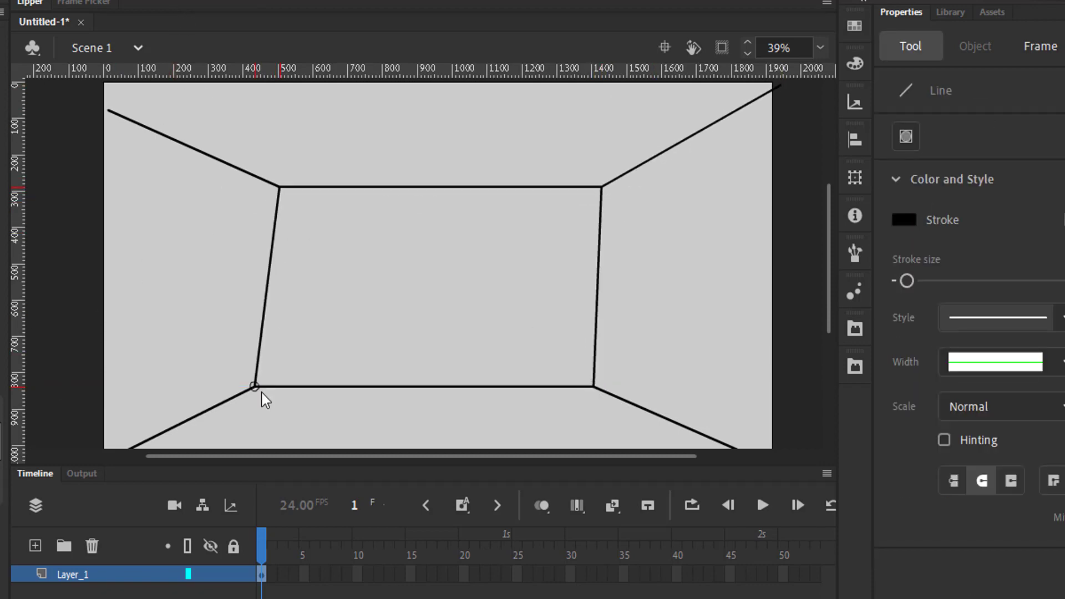
{"action": "key", "text": "v"}
{"action": "left_click_drag", "start_coordinate": [279, 187], "coordinate": [259, 178]}
{"action": "left_click_drag", "start_coordinate": [594, 385], "coordinate": [604, 376]}
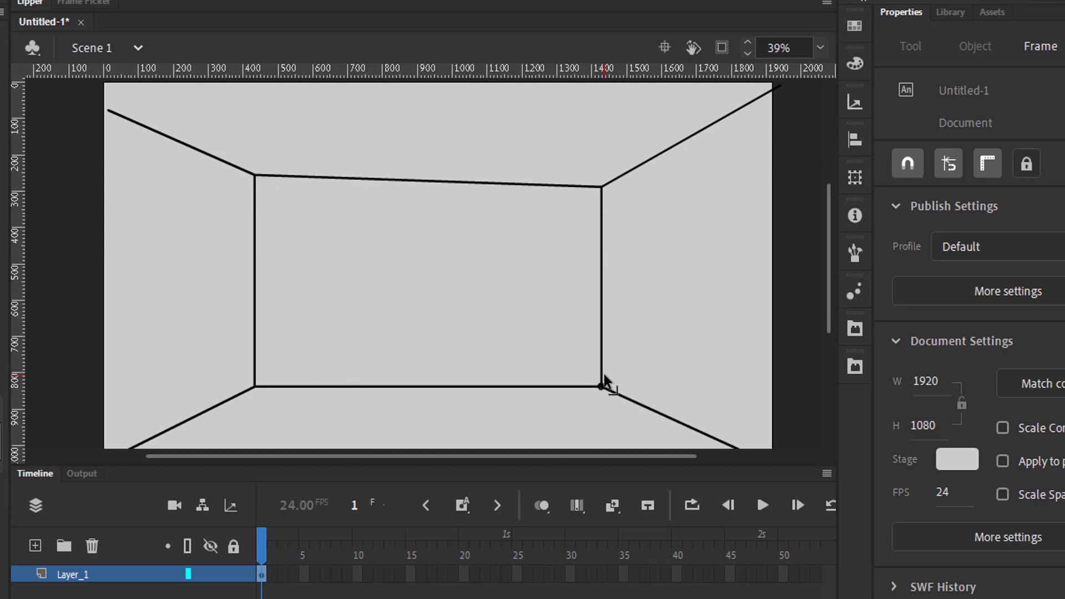
Extend the floor's left diagonal past the stage corner and level the ceiling's back edge
{"action": "scroll", "coordinate": [607, 383], "scroll_direction": "down", "scroll_amount": 2}
{"action": "left_click_drag", "start_coordinate": [101, 426], "coordinate": [70, 438]}
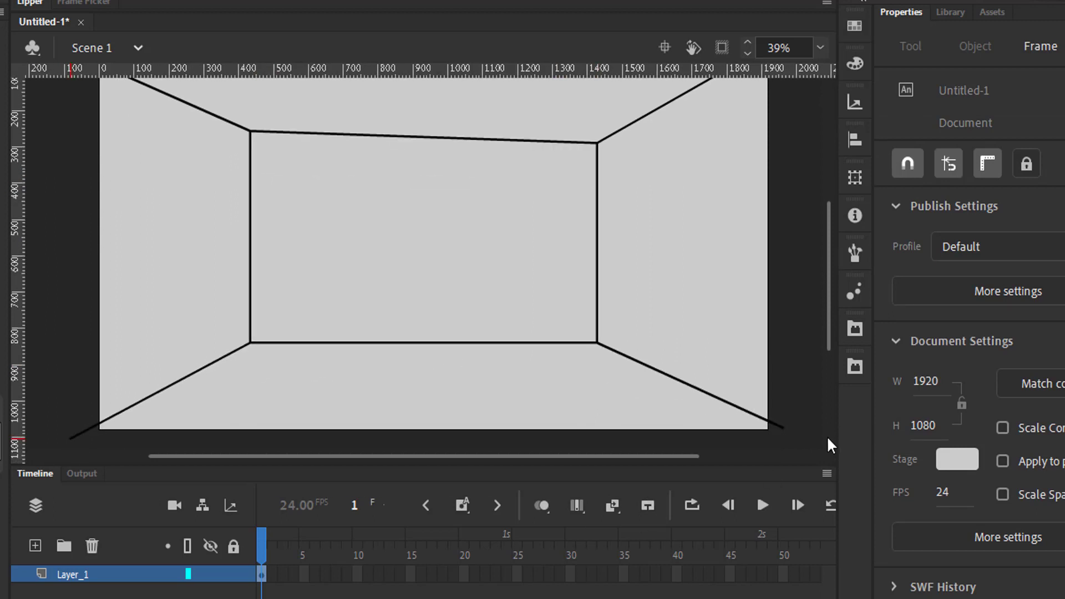
{"action": "scroll", "coordinate": [616, 231], "scroll_direction": "up", "scroll_amount": 3}
{"action": "left_click_drag", "start_coordinate": [614, 202], "coordinate": [614, 191]}
{"action": "scroll", "coordinate": [295, 345], "scroll_direction": "down", "scroll_amount": 3}
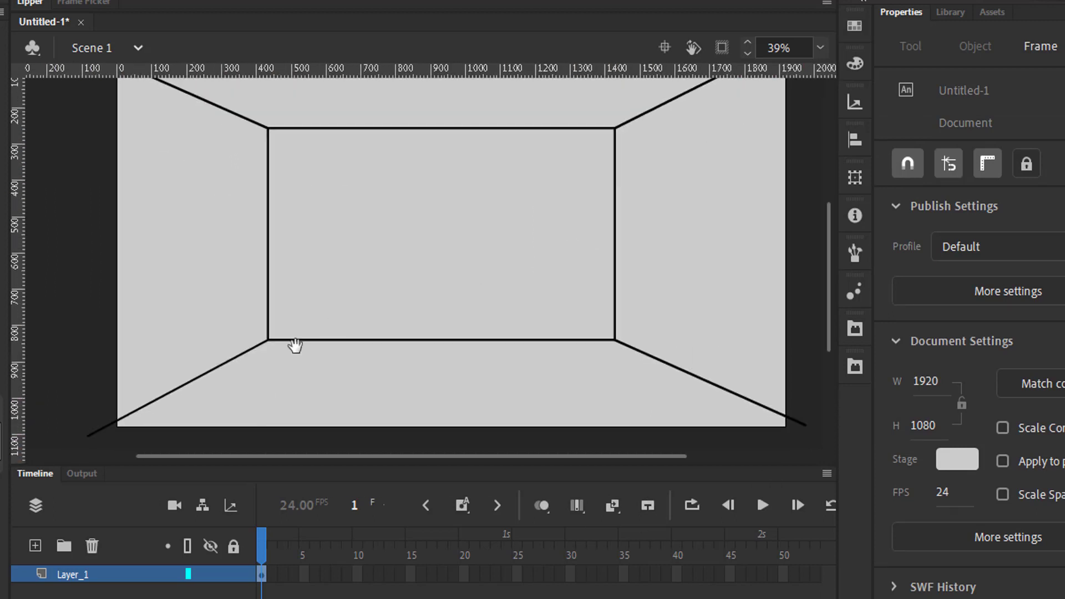
Shrink the back wall by moving its four corners inward, keeping it rectangular
{"action": "left_click_drag", "start_coordinate": [268, 339], "coordinate": [312, 315]}
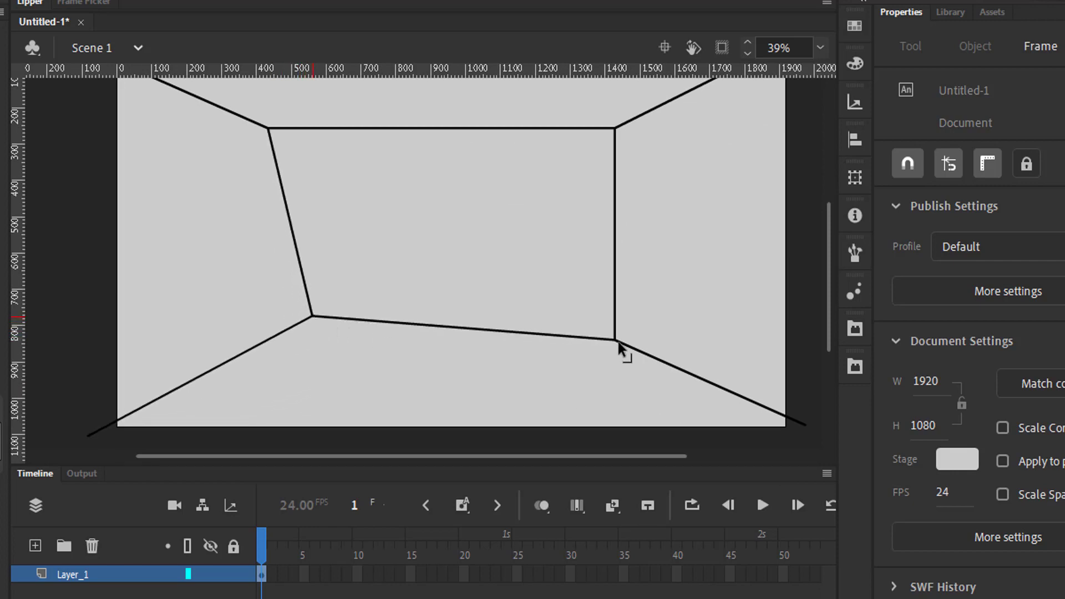
{"action": "left_click_drag", "start_coordinate": [615, 339], "coordinate": [589, 316]}
{"action": "left_click_drag", "start_coordinate": [618, 129], "coordinate": [585, 173]}
{"action": "left_click_drag", "start_coordinate": [269, 128], "coordinate": [313, 176]}
{"action": "left_click_drag", "start_coordinate": [595, 179], "coordinate": [591, 305]}
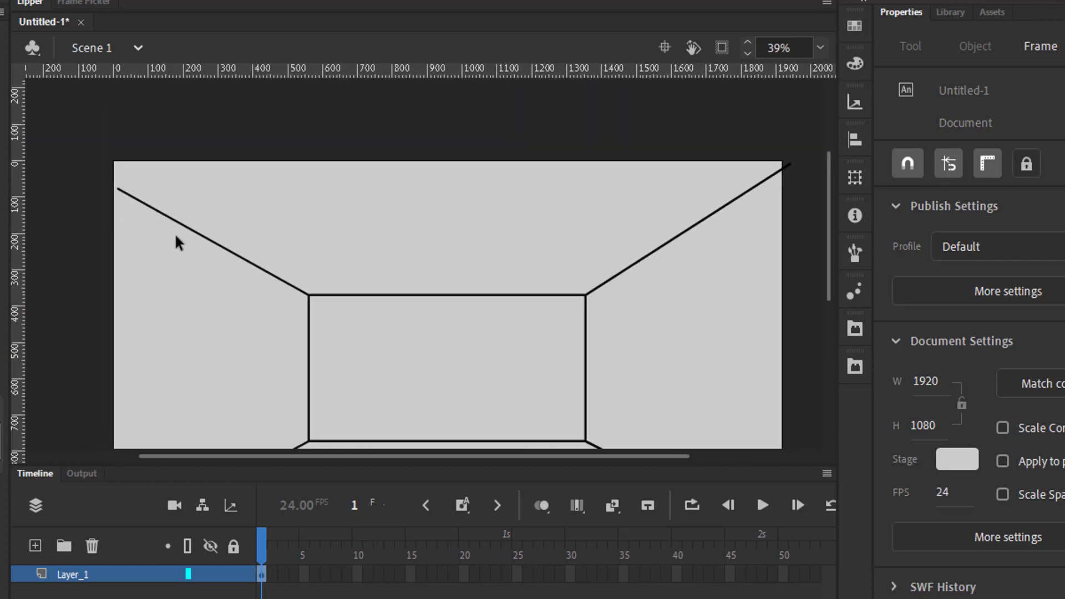
Reposition the outer ends of the ceiling and floor diagonals so they run past the stage corners
{"action": "left_click_drag", "start_coordinate": [120, 191], "coordinate": [76, 146]}
{"action": "left_click_drag", "start_coordinate": [587, 347], "coordinate": [543, 348]}
{"action": "left_click_drag", "start_coordinate": [747, 168], "coordinate": [760, 162]}
{"action": "left_click_drag", "start_coordinate": [638, 320], "coordinate": [630, 207]}
{"action": "left_click_drag", "start_coordinate": [580, 361], "coordinate": [618, 342]}
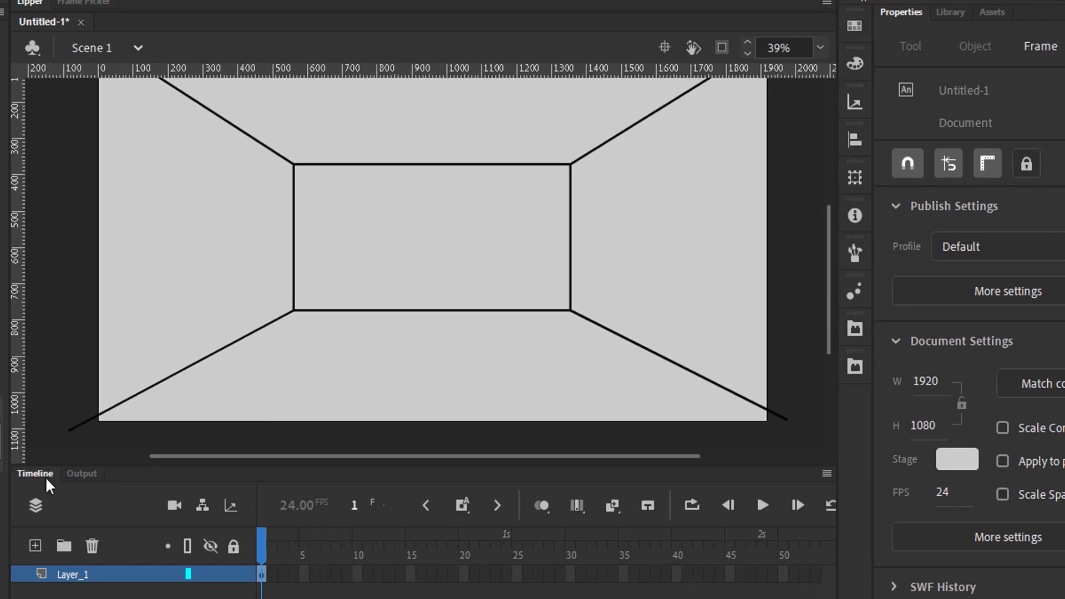
{"action": "left_click_drag", "start_coordinate": [65, 429], "coordinate": [63, 428]}
Draw a second ceiling line above the first, following the left diagonal, back edge and right diagonal
{"action": "left_click_drag", "start_coordinate": [426, 257], "coordinate": [488, 350]}
{"action": "key", "text": "n"}
{"action": "left_click_drag", "start_coordinate": [169, 142], "coordinate": [363, 249]}
{"action": "mouse_move", "coordinate": [363, 249]}
{"action": "left_mouse_down"}
{"action": "mouse_move", "coordinate": [640, 249]}
{"action": "mouse_move", "coordinate": [756, 183]}
{"action": "left_mouse_up"}
{"action": "mouse_move", "coordinate": [742, 232]}
{"action": "left_mouse_down"}
{"action": "mouse_move", "coordinate": [699, 281]}
{"action": "mouse_move", "coordinate": [628, 295]}
{"action": "left_mouse_up"}
{"action": "key", "text": "ctrl+z"}
{"action": "key", "text": "v"}
{"action": "left_click_drag", "start_coordinate": [694, 209], "coordinate": [790, 152]}
Move the corners of the second ceiling line closer to the first to form a narrow trim band
{"action": "left_click", "coordinate": [602, 278], "text": "ctrl"}
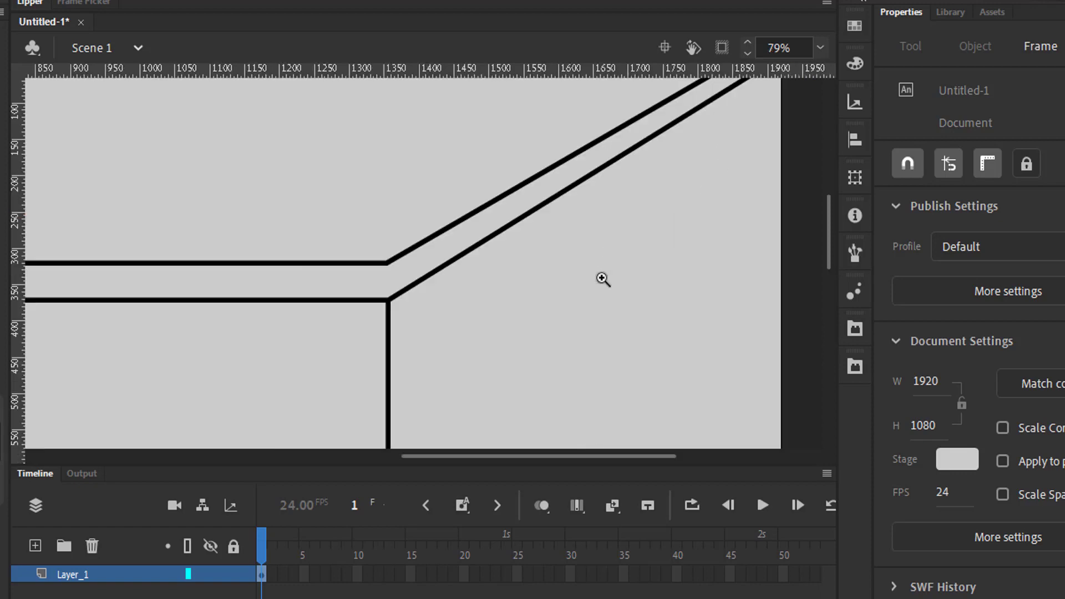
{"action": "left_click_drag", "start_coordinate": [601, 278], "coordinate": [776, 296]}
{"action": "left_click_drag", "start_coordinate": [563, 282], "coordinate": [558, 304]}
{"action": "left_click_drag", "start_coordinate": [598, 314], "coordinate": [821, 331]}
{"action": "left_click_drag", "start_coordinate": [211, 316], "coordinate": [461, 330]}
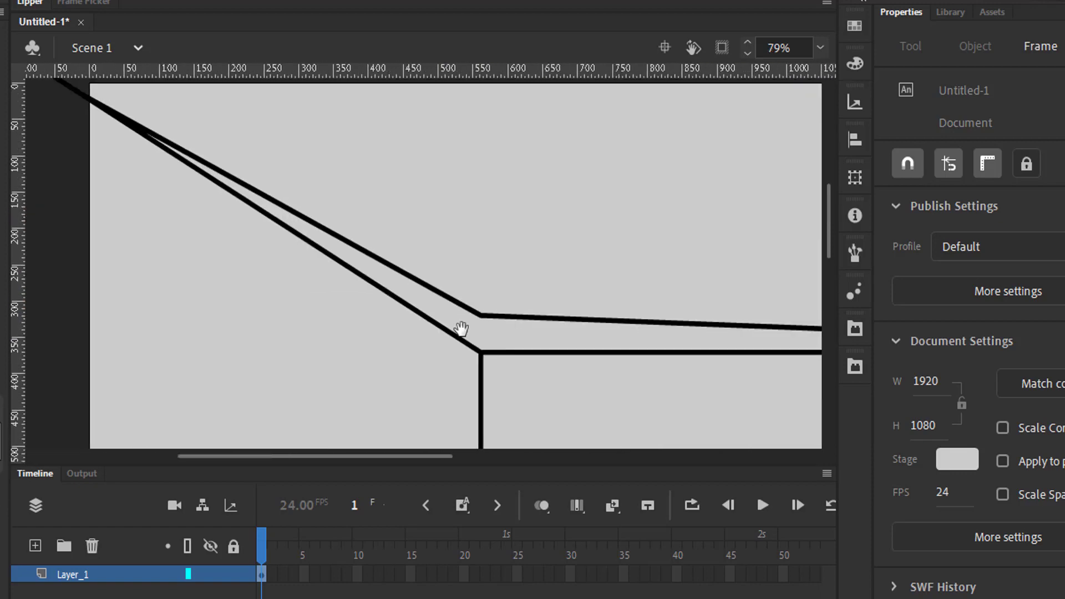
{"action": "left_click_drag", "start_coordinate": [579, 316], "coordinate": [531, 315]}
{"action": "mouse_move", "coordinate": [463, 337]}
{"action": "left_mouse_down"}
{"action": "mouse_move", "coordinate": [495, 325]}
{"action": "mouse_move", "coordinate": [465, 325]}
{"action": "left_mouse_up"}
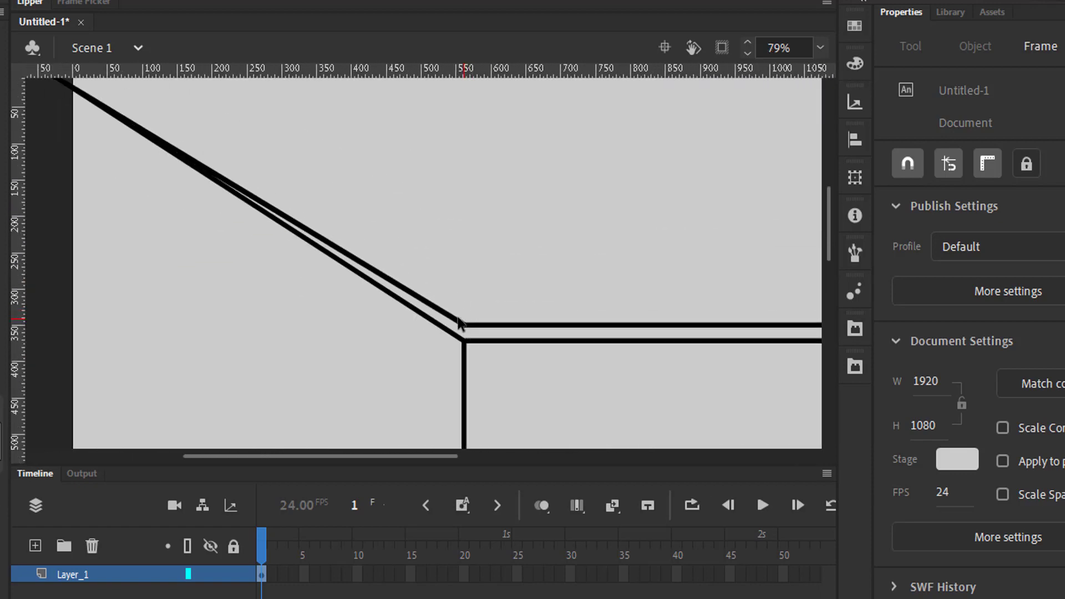
Make the left diagonal of the ceiling trim parallel to the wall edge and delete the surplus line segments
{"action": "left_click_drag", "start_coordinate": [98, 209], "coordinate": [159, 285]}
{"action": "left_click_drag", "start_coordinate": [456, 309], "coordinate": [79, 111]}
{"action": "key", "text": "Delete"}
{"action": "left_click", "coordinate": [454, 356]}
{"action": "key", "text": "Delete"}
{"action": "left_click_drag", "start_coordinate": [500, 333], "coordinate": [218, 268]}
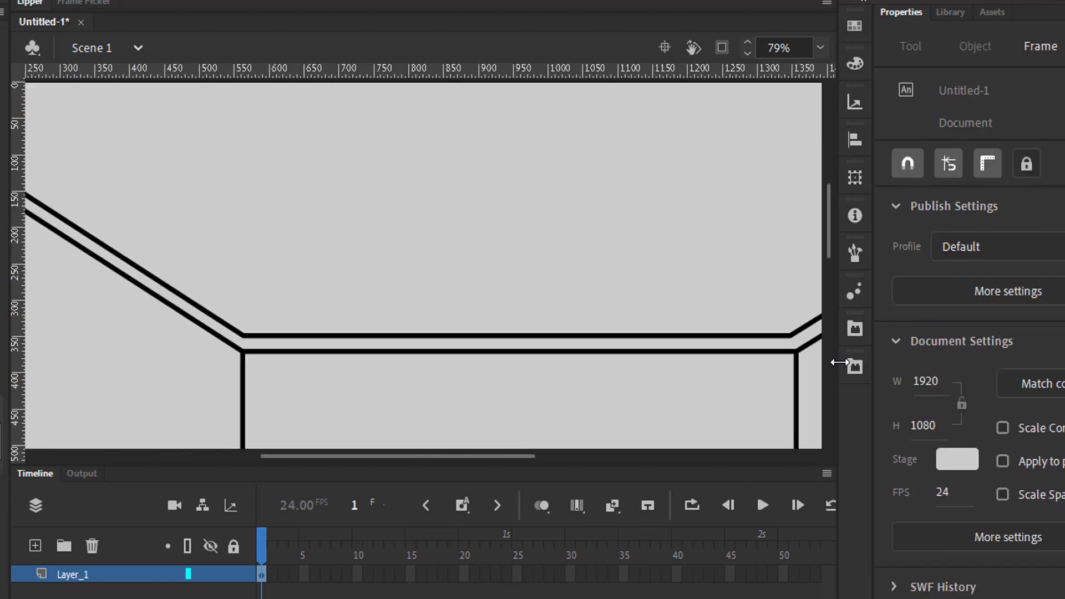
{"action": "mouse_move", "coordinate": [836, 364]}
{"action": "left_mouse_down"}
{"action": "mouse_move", "coordinate": [829, 355]}
{"action": "mouse_move", "coordinate": [838, 358]}
{"action": "left_mouse_up"}
Widen the back wall to the right by moving its two right corners and the matching trim corner outward
{"action": "mouse_move", "coordinate": [666, 375]}
{"action": "left_mouse_down"}
{"action": "mouse_move", "coordinate": [534, 371]}
{"action": "mouse_move", "coordinate": [172, 423]}
{"action": "mouse_move", "coordinate": [542, 193]}
{"action": "left_mouse_up"}
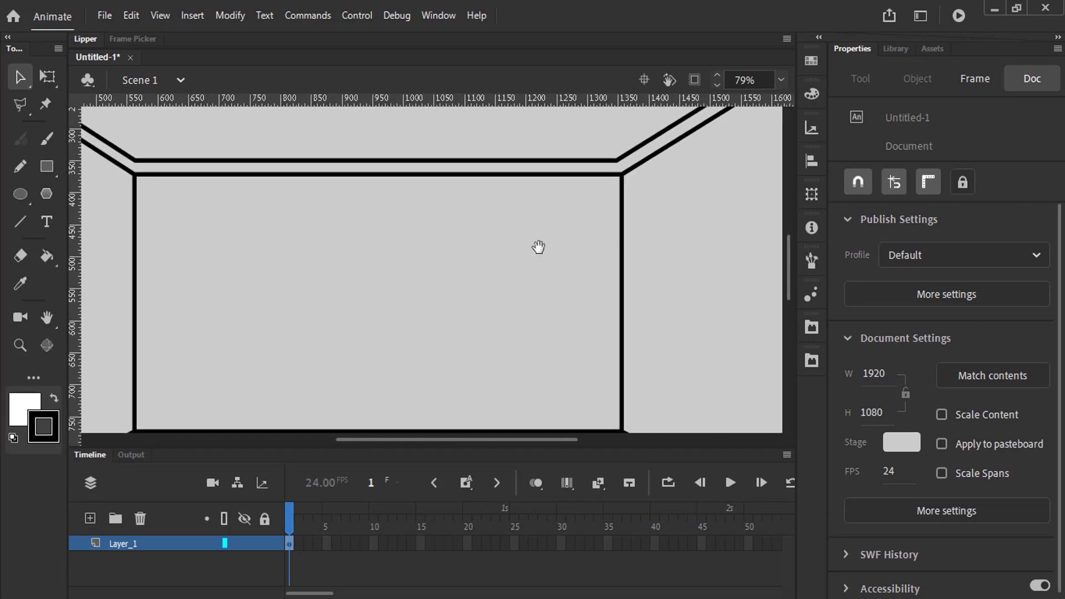
{"action": "left_click_drag", "start_coordinate": [543, 238], "coordinate": [636, 109]}
{"action": "left_click_drag", "start_coordinate": [531, 185], "coordinate": [463, 226]}
{"action": "left_click", "coordinate": [781, 80]}
{"action": "left_click", "coordinate": [795, 98]}
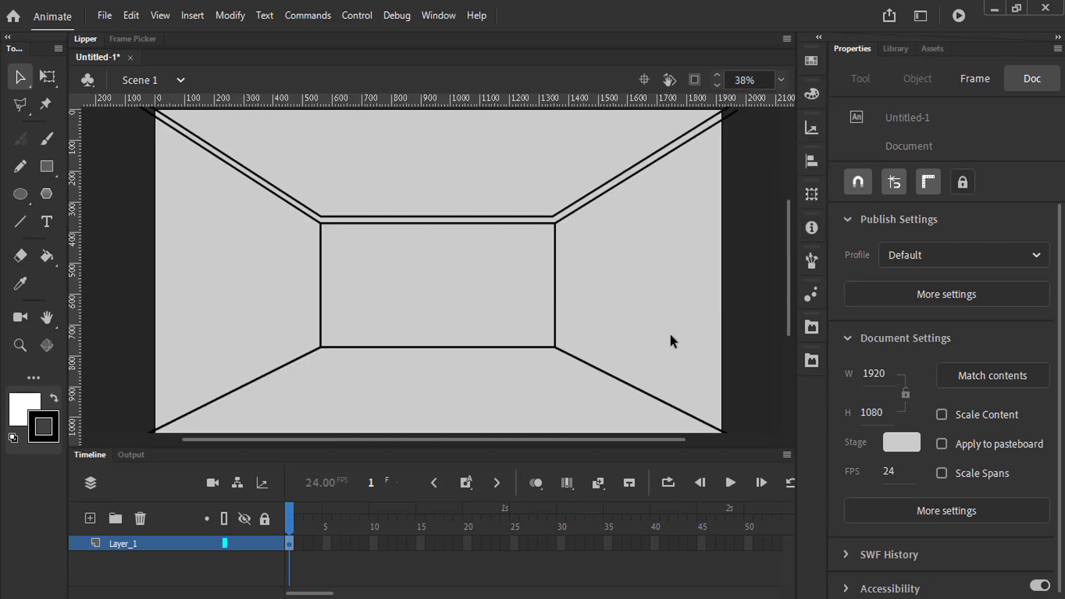
{"action": "left_click_drag", "start_coordinate": [555, 223], "coordinate": [582, 223]}
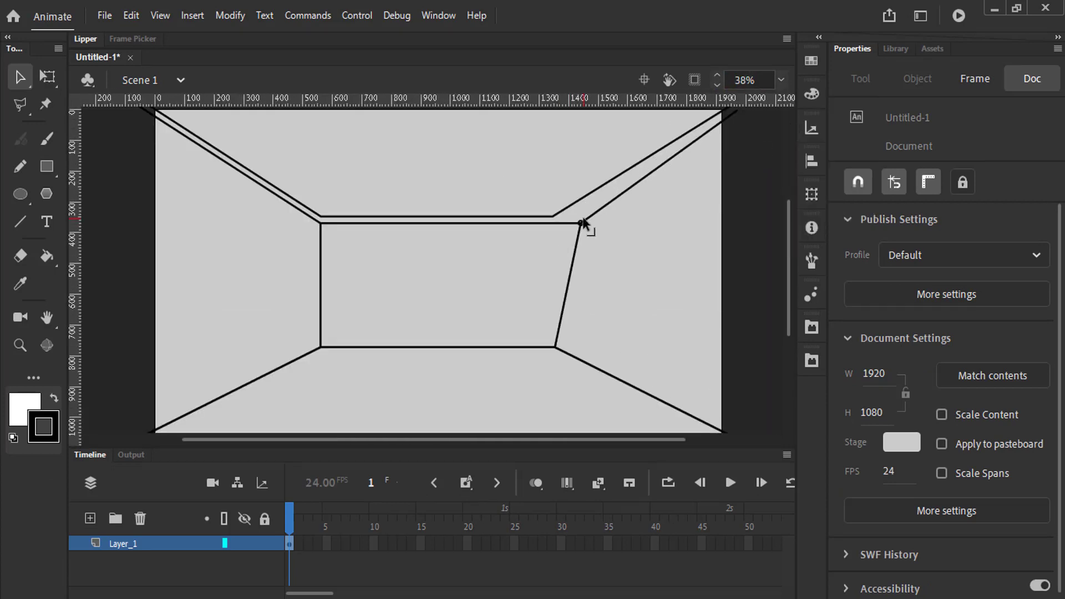
{"action": "left_click_drag", "start_coordinate": [556, 347], "coordinate": [580, 347]}
{"action": "left_click_drag", "start_coordinate": [553, 217], "coordinate": [579, 216]}
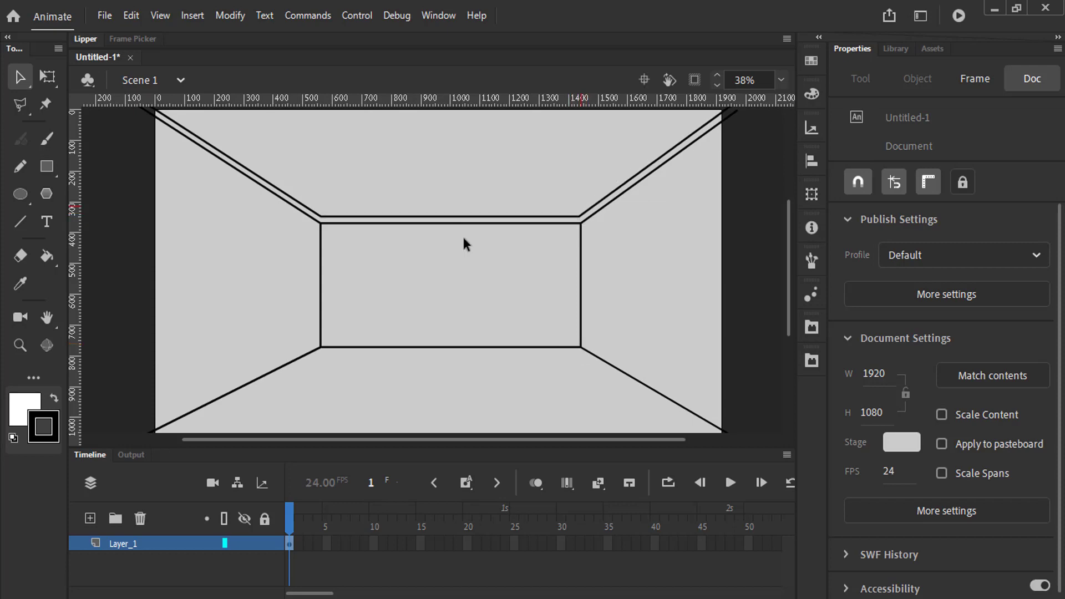
Widen the back wall to the left by moving its two left corners and the matching trim corner outward
{"action": "left_click_drag", "start_coordinate": [320, 224], "coordinate": [294, 222]}
{"action": "left_click_drag", "start_coordinate": [320, 348], "coordinate": [294, 348]}
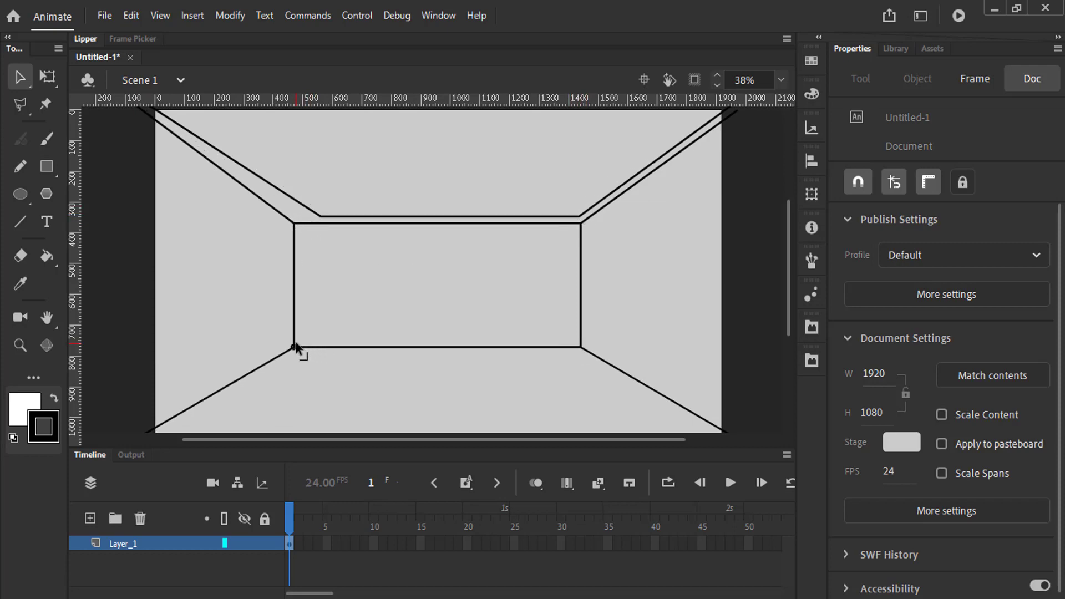
{"action": "left_click_drag", "start_coordinate": [320, 217], "coordinate": [295, 217]}
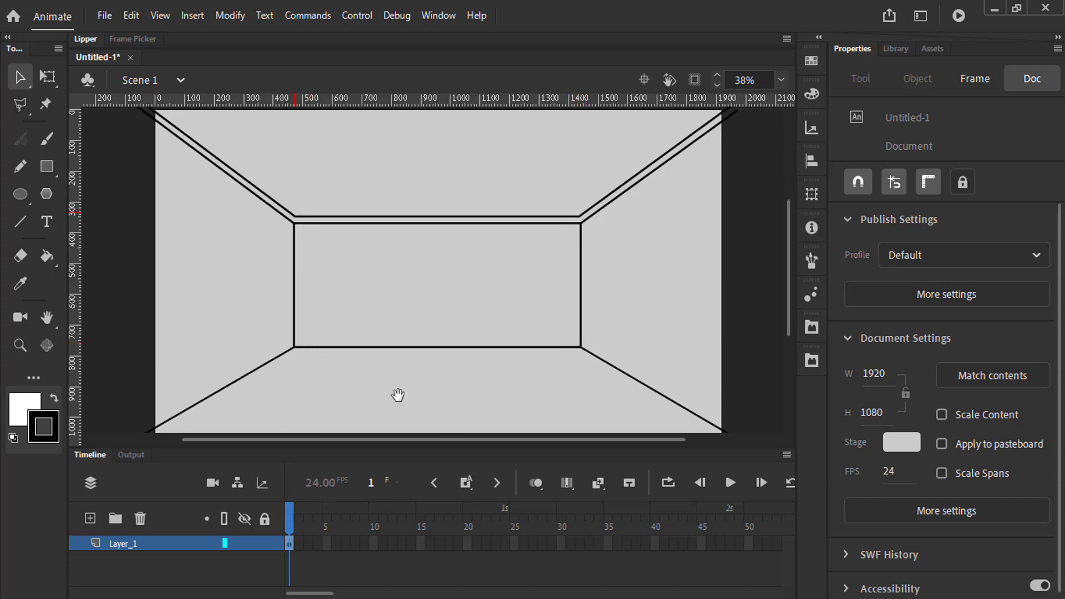
Draw the right ceiling beam as two near-parallel slanted lines from the back trim to beyond the stage's upper edge
{"action": "mouse_move", "coordinate": [398, 395]}
{"action": "left_mouse_down"}
{"action": "mouse_move", "coordinate": [378, 371]}
{"action": "mouse_move", "coordinate": [418, 402]}
{"action": "mouse_move", "coordinate": [425, 424]}
{"action": "left_mouse_up"}
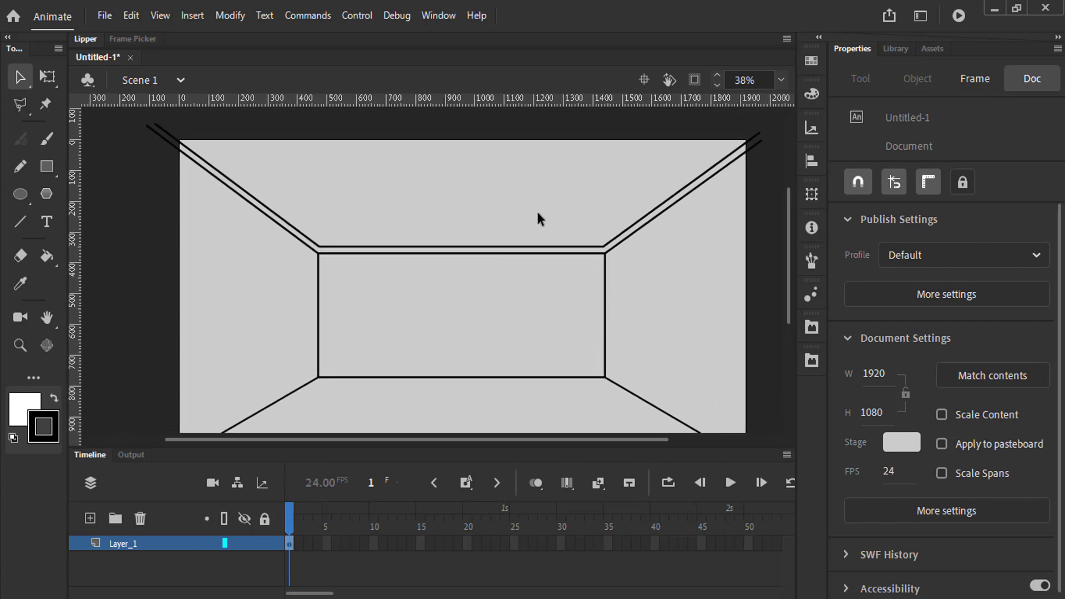
{"action": "key", "text": "n"}
{"action": "mouse_move", "coordinate": [563, 140]}
{"action": "left_mouse_down"}
{"action": "mouse_move", "coordinate": [509, 244]}
{"action": "mouse_move", "coordinate": [576, 144]}
{"action": "left_mouse_up"}
{"action": "key", "text": "z"}
{"action": "left_click", "coordinate": [526, 202]}
{"action": "left_click", "coordinate": [20, 78]}
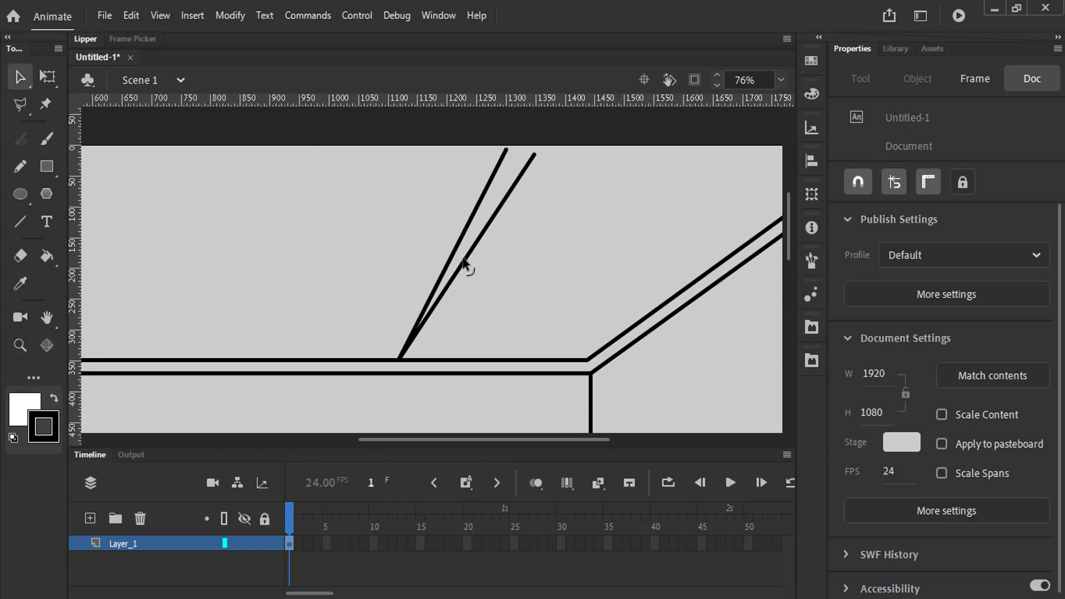
{"action": "left_click_drag", "start_coordinate": [469, 264], "coordinate": [413, 361]}
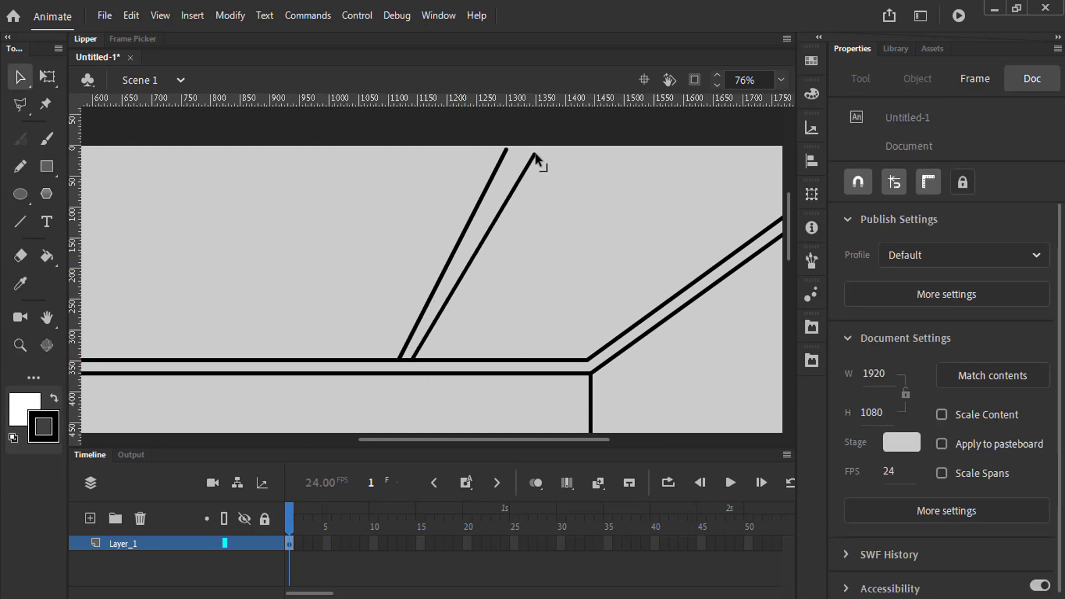
{"action": "left_click_drag", "start_coordinate": [535, 154], "coordinate": [520, 131]}
Draw the left ceiling beam as two slanted lines from the back trim to beyond the stage's upper edge
{"action": "key", "text": "space"}
{"action": "left_click_drag", "start_coordinate": [295, 287], "coordinate": [487, 289]}
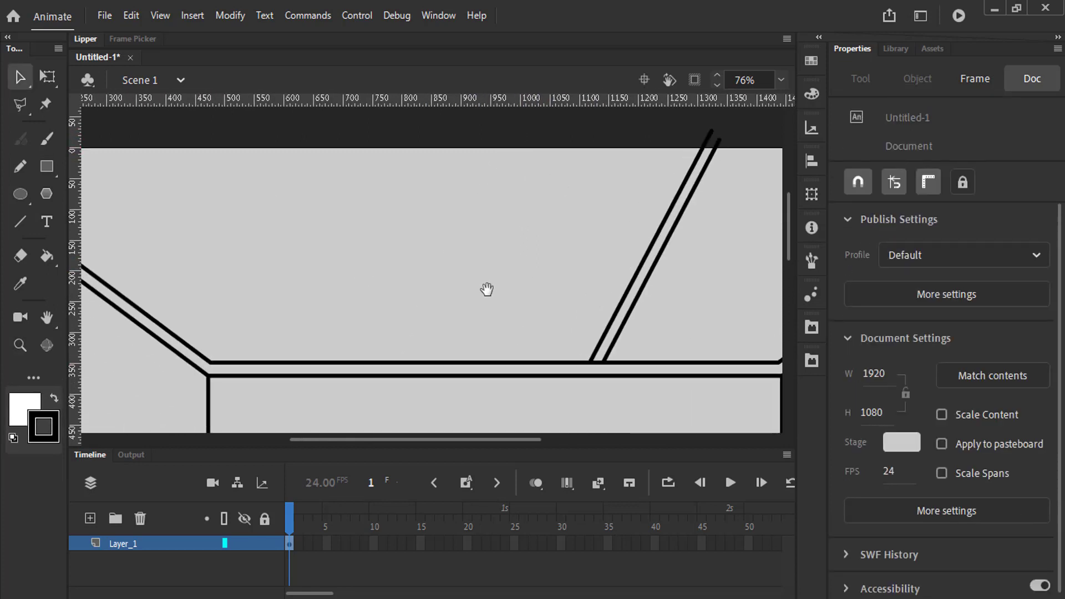
{"action": "key", "text": "n"}
{"action": "left_click_drag", "start_coordinate": [412, 362], "coordinate": [332, 128]}
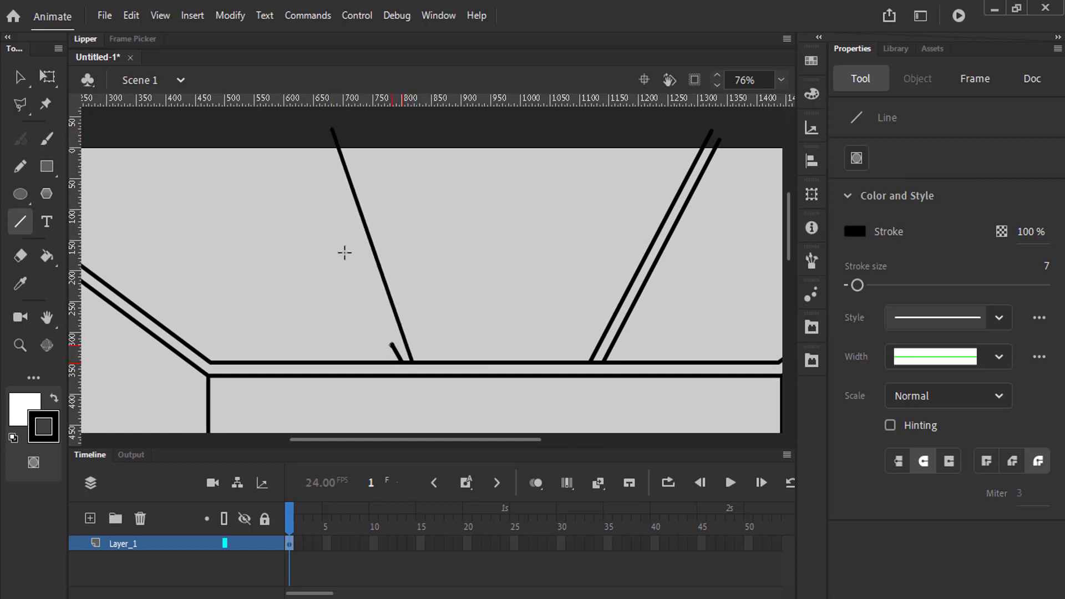
{"action": "left_click_drag", "start_coordinate": [344, 252], "coordinate": [318, 126]}
Draw a baseboard line just above the left wall's floor edge and extend its outer end past the stage
{"action": "key", "text": "space"}
{"action": "mouse_move", "coordinate": [701, 241]}
{"action": "left_mouse_down"}
{"action": "mouse_move", "coordinate": [590, 276]}
{"action": "mouse_move", "coordinate": [567, 251]}
{"action": "mouse_move", "coordinate": [575, 265]}
{"action": "left_mouse_up"}
{"action": "left_click_drag", "start_coordinate": [313, 409], "coordinate": [603, 241]}
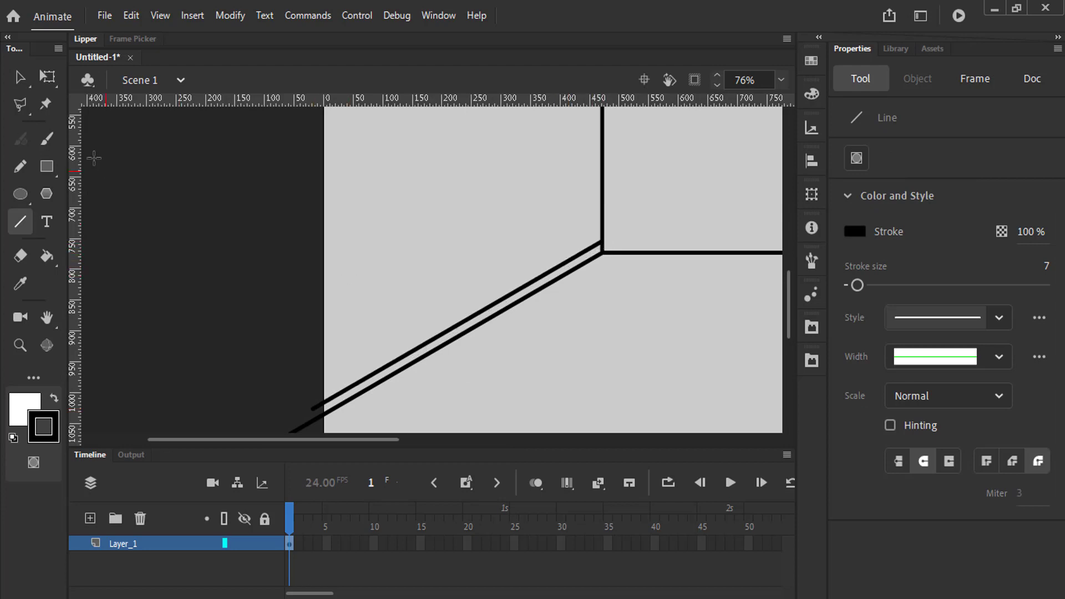
{"action": "left_click", "coordinate": [19, 81]}
{"action": "left_click_drag", "start_coordinate": [313, 410], "coordinate": [277, 428]}
Continue the baseboard line along the back wall and down the right wall past the stage edge
{"action": "scroll", "coordinate": [288, 383], "scroll_direction": "right", "scroll_amount": 10}
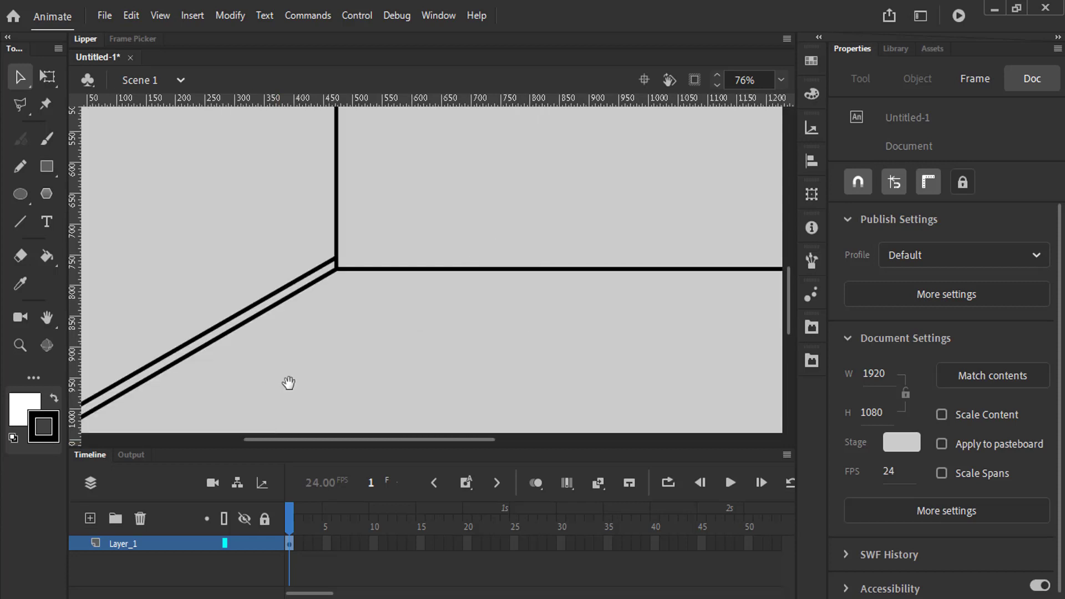
{"action": "key", "text": "n"}
{"action": "left_click_drag", "start_coordinate": [621, 340], "coordinate": [315, 316]}
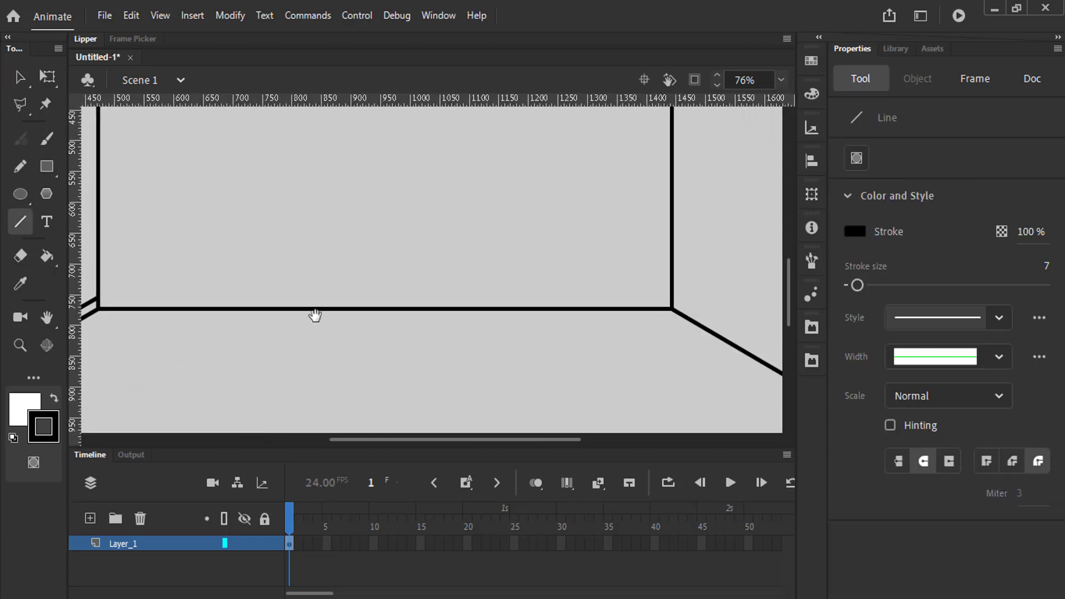
{"action": "mouse_move", "coordinate": [100, 298]}
{"action": "left_mouse_down"}
{"action": "mouse_move", "coordinate": [466, 277]}
{"action": "mouse_move", "coordinate": [671, 297]}
{"action": "mouse_move", "coordinate": [375, 280]}
{"action": "mouse_move", "coordinate": [651, 444]}
{"action": "mouse_move", "coordinate": [620, 344]}
{"action": "mouse_move", "coordinate": [625, 373]}
{"action": "left_mouse_up"}
{"action": "key", "text": "v"}
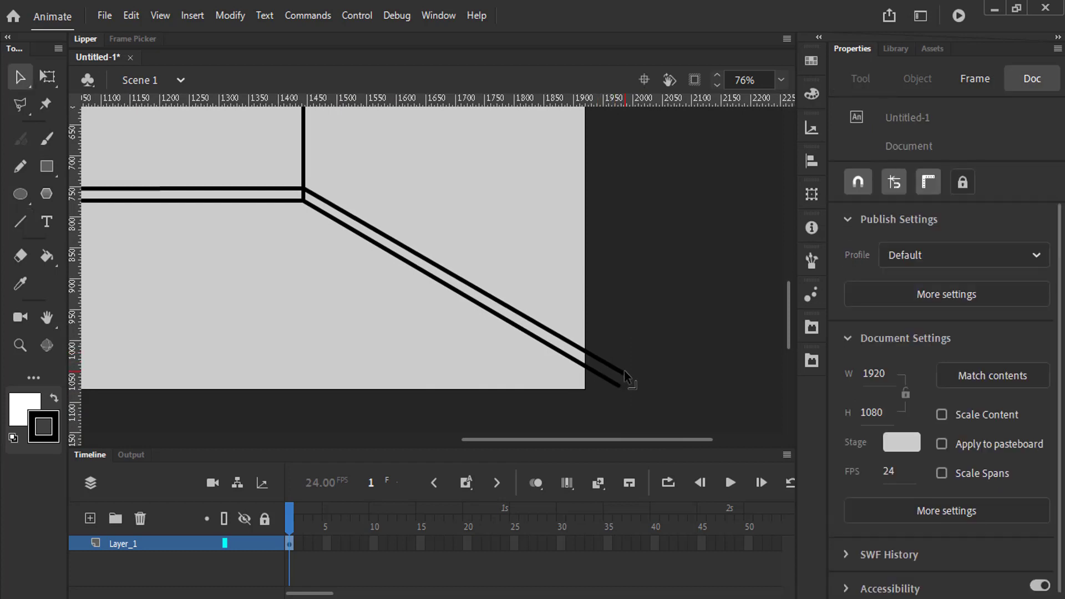
{"action": "left_click_drag", "start_coordinate": [330, 302], "coordinate": [485, 386]}
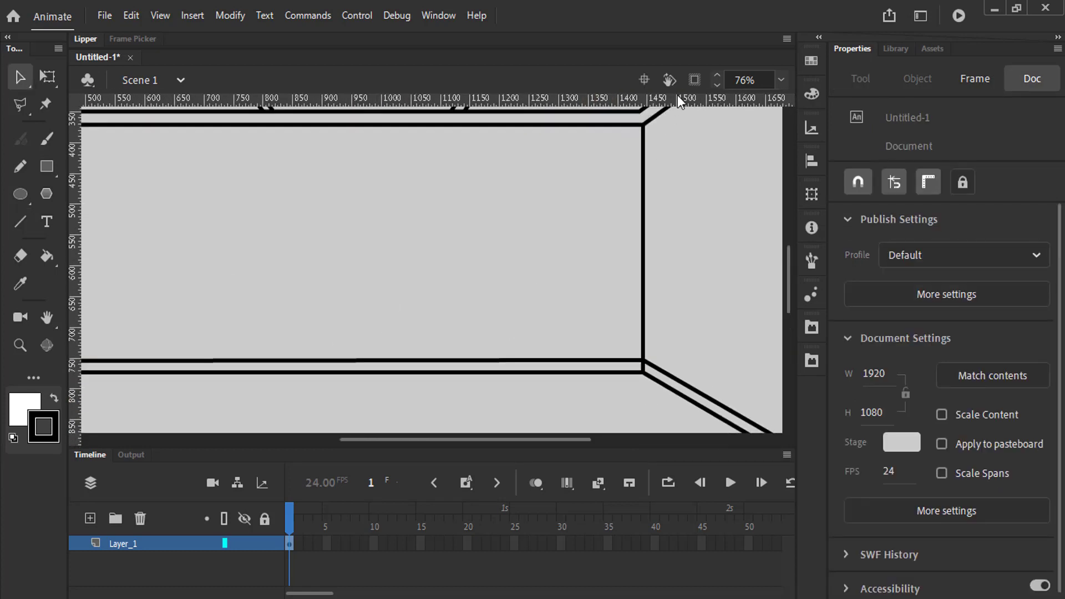
Set the fill to none and draw a black-outlined rectangle slightly larger than the stage around the whole room
{"action": "left_click", "coordinate": [781, 80]}
{"action": "left_click", "coordinate": [789, 115]}
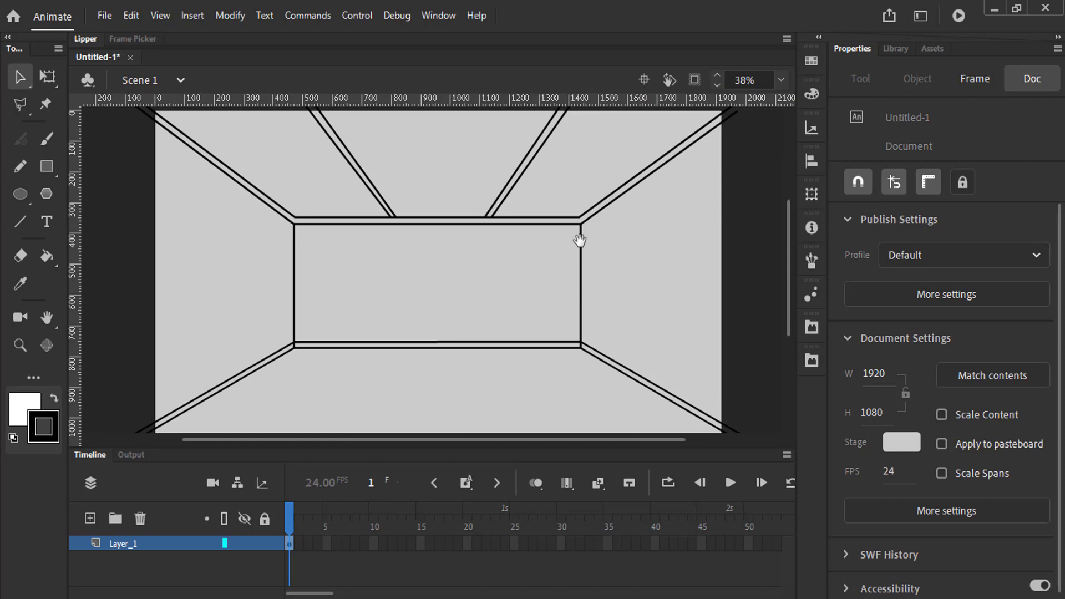
{"action": "left_click_drag", "start_coordinate": [579, 239], "coordinate": [580, 221]}
{"action": "left_click_drag", "start_coordinate": [605, 279], "coordinate": [600, 282]}
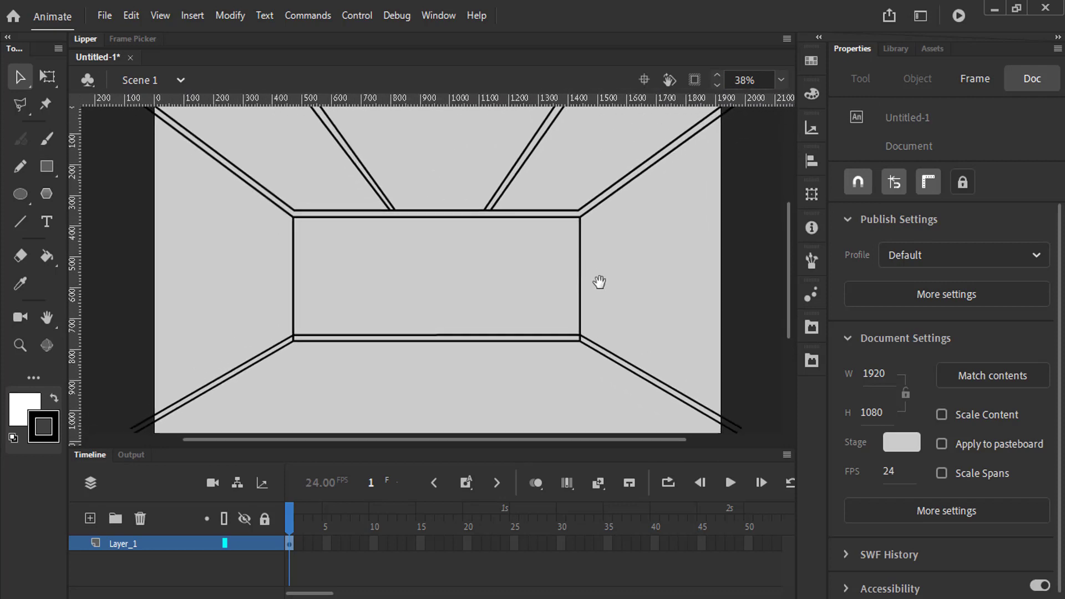
{"action": "scroll", "coordinate": [464, 219], "scroll_direction": "up", "scroll_amount": 2}
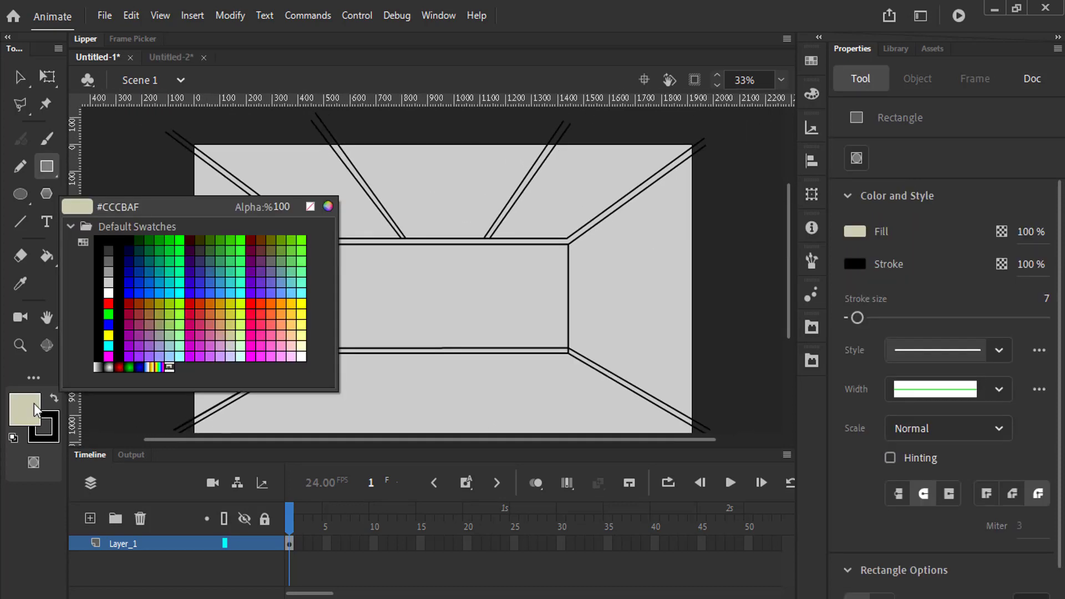
{"action": "left_click", "coordinate": [310, 207]}
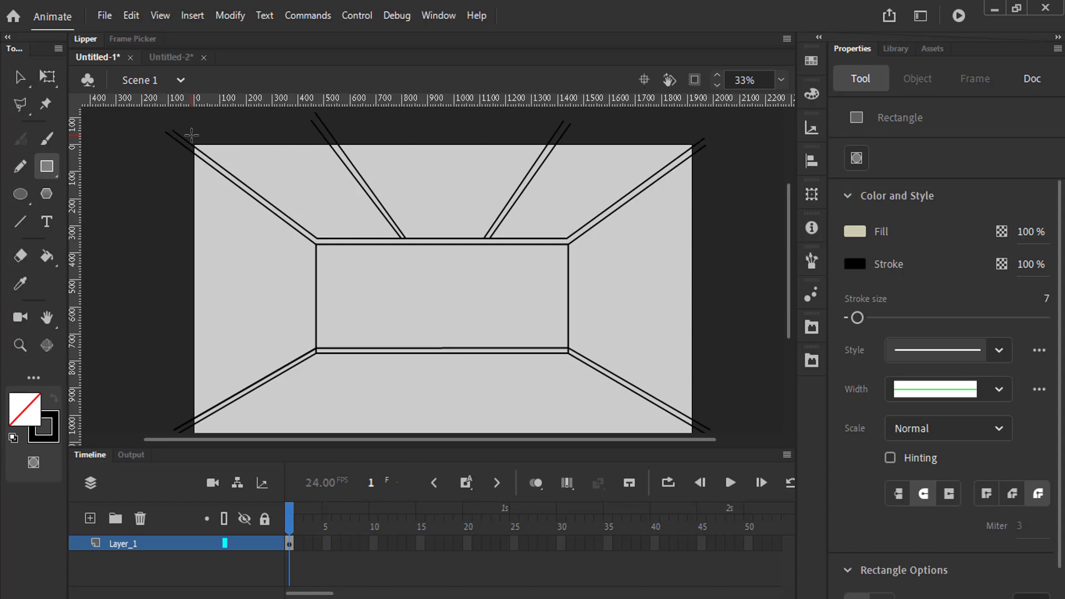
{"action": "left_click_drag", "start_coordinate": [187, 142], "coordinate": [705, 455]}
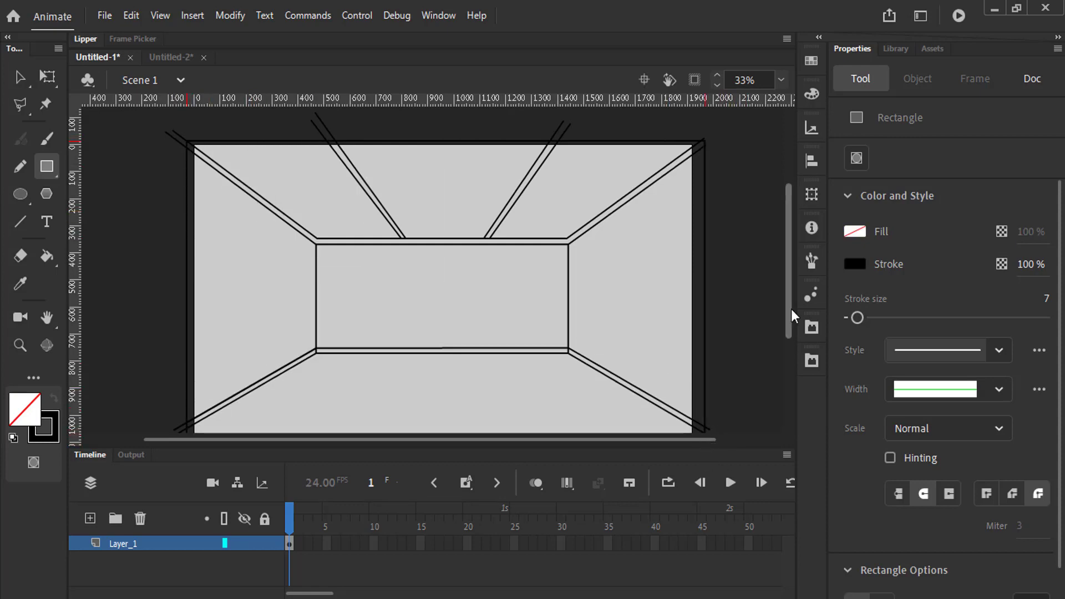
{"action": "mouse_move", "coordinate": [791, 310]}
{"action": "left_mouse_down"}
{"action": "mouse_move", "coordinate": [791, 333]}
{"action": "mouse_move", "coordinate": [791, 292]}
{"action": "mouse_move", "coordinate": [791, 319]}
{"action": "left_mouse_up"}
{"action": "left_click", "coordinate": [20, 77]}
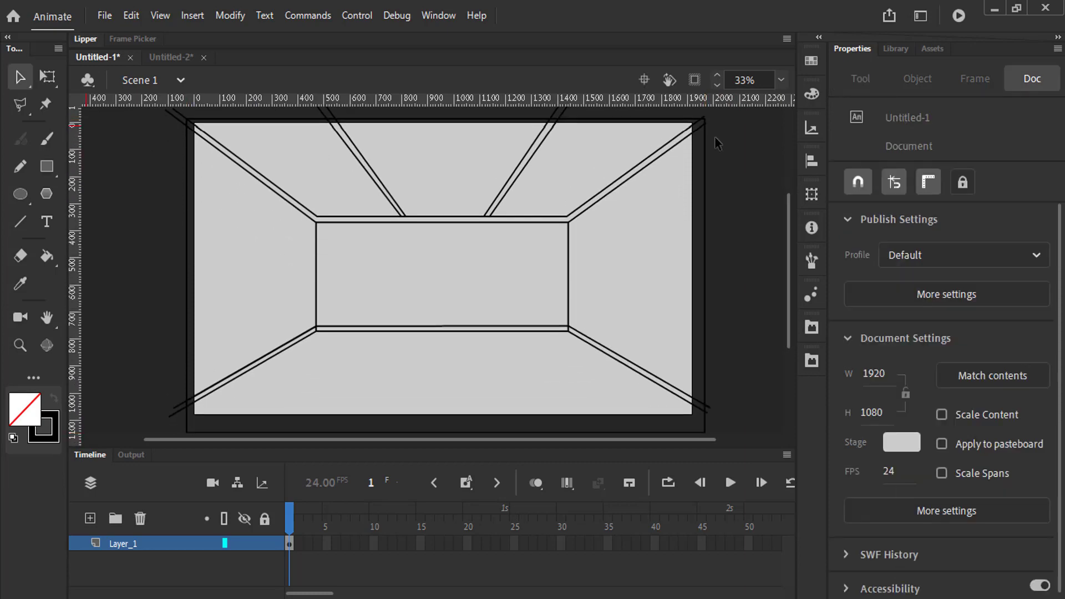
Delete the line ends that stick out past the outer rectangle at the room's upper-left corner
{"action": "left_click_drag", "start_coordinate": [790, 250], "coordinate": [789, 234]}
{"action": "key", "text": "space"}
{"action": "left_click_drag", "start_coordinate": [556, 272], "coordinate": [562, 266]}
{"action": "left_click", "coordinate": [187, 144]}
{"action": "key", "text": "Delete"}
{"action": "left_click", "coordinate": [181, 146]}
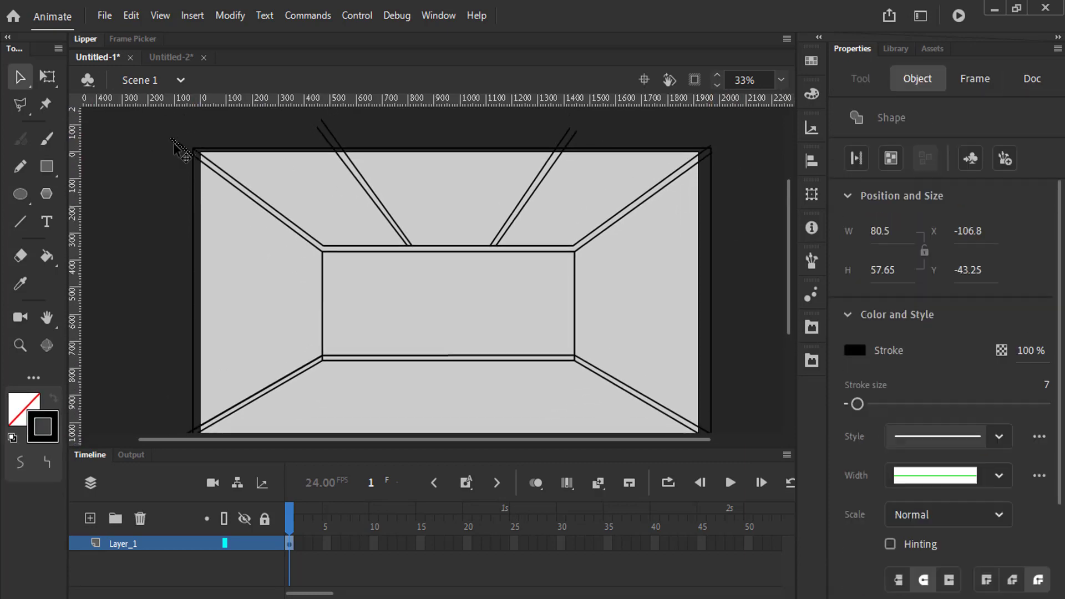
{"action": "key", "text": "Delete"}
Delete the ceiling beam ends and the upper-right corner line ends that extend beyond the outer rectangle
{"action": "left_click", "coordinate": [328, 141]}
{"action": "key", "text": "Delete"}
{"action": "left_click", "coordinate": [567, 134]}
{"action": "key", "text": "Delete"}
{"action": "left_click", "coordinate": [576, 134]}
{"action": "key", "text": "Delete"}
{"action": "left_click", "coordinate": [709, 147]}
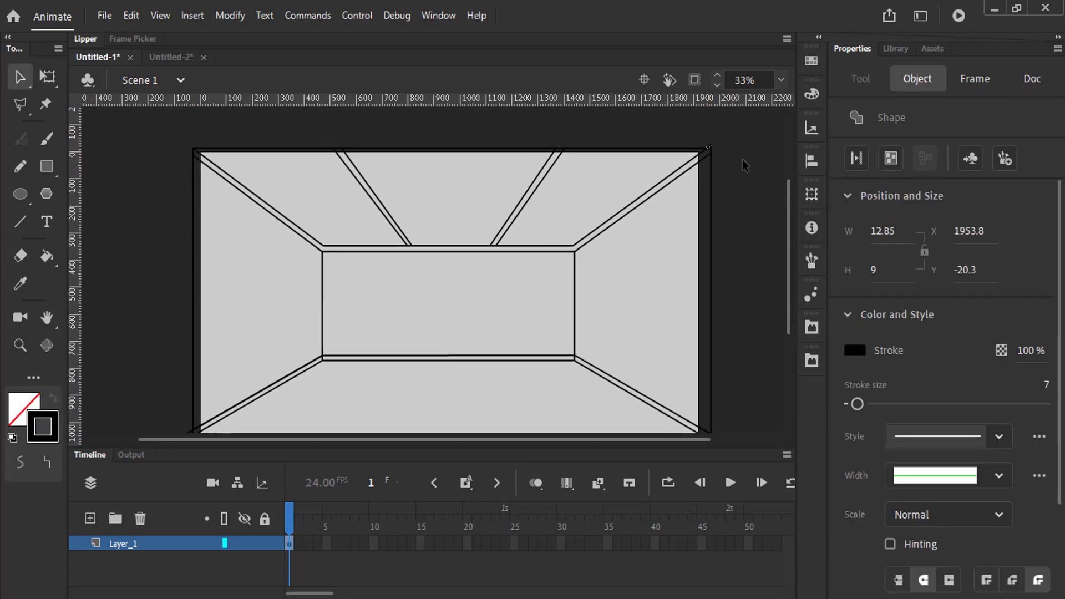
{"action": "key", "text": "Delete"}
Delete the baseboard and floor line ends that stick out past the outer rectangle at both lower corners
{"action": "key", "text": "space"}
{"action": "left_click_drag", "start_coordinate": [581, 374], "coordinate": [607, 277]}
{"action": "left_click", "coordinate": [741, 340]}
{"action": "key", "text": "Delete"}
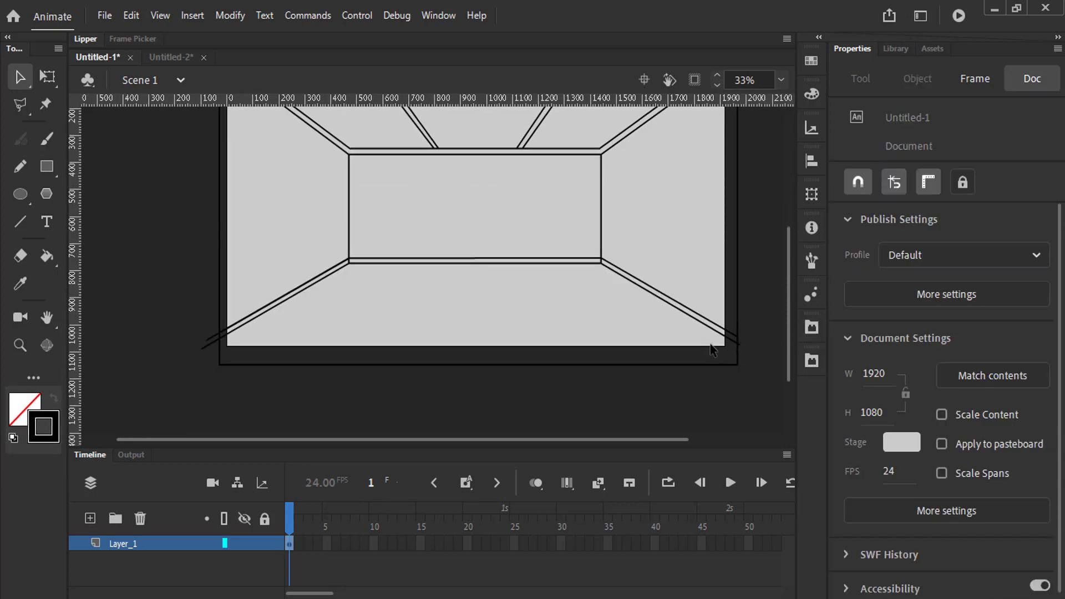
{"action": "left_click", "coordinate": [209, 340]}
{"action": "key", "text": "Delete"}
{"action": "scroll", "coordinate": [451, 335], "scroll_direction": "up", "scroll_amount": 3}
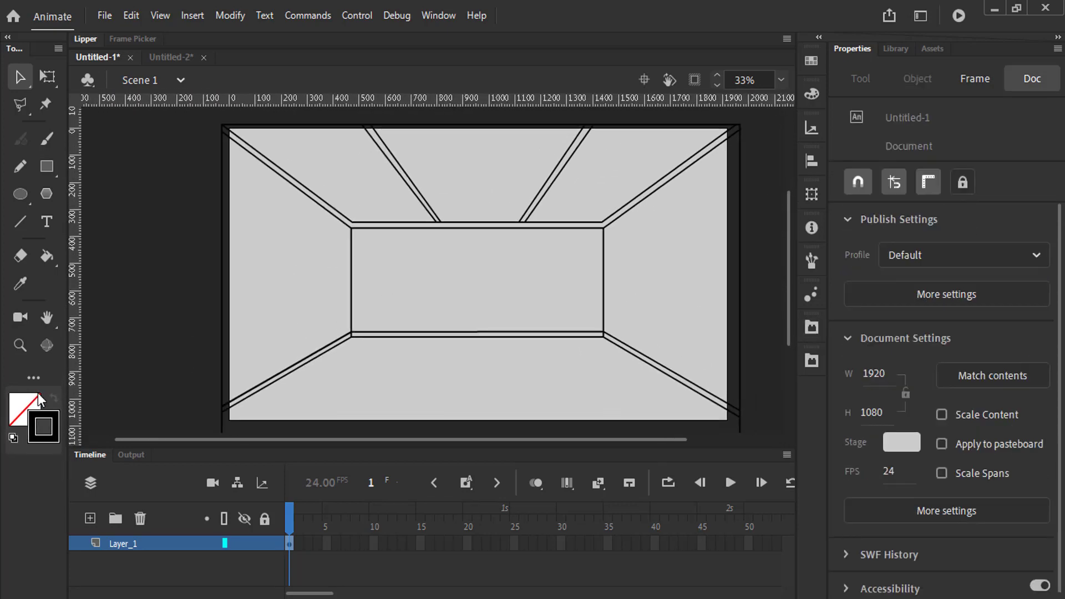
Set the fill colour to #CCCBAF and fill the left and right walls with the Paint Bucket
{"action": "left_click", "coordinate": [28, 399]}
{"action": "left_click", "coordinate": [310, 206]}
{"action": "left_click", "coordinate": [27, 405]}
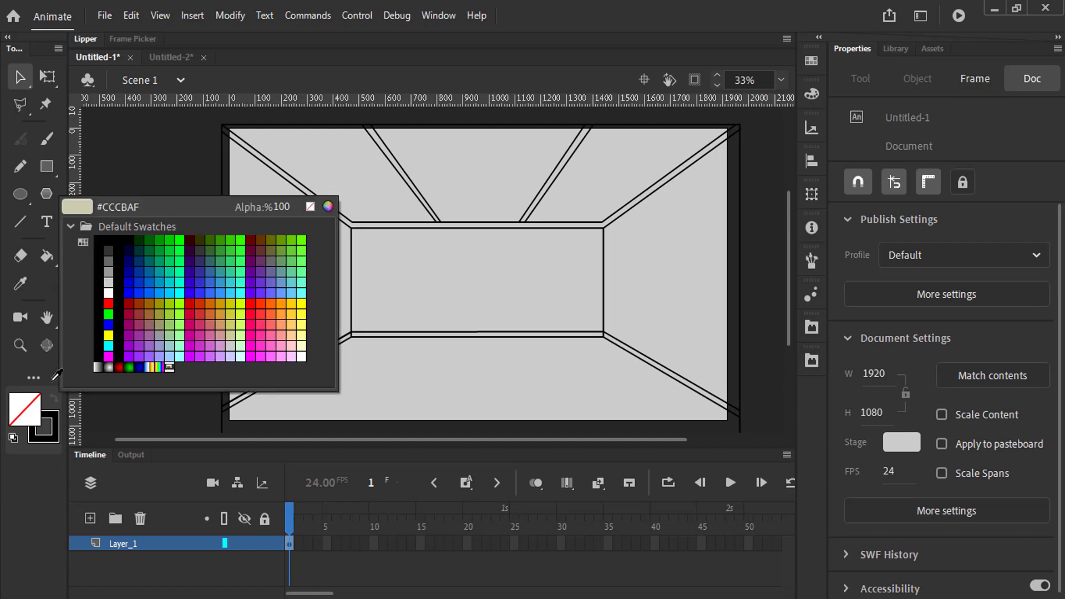
{"action": "left_click", "coordinate": [309, 207]}
{"action": "left_click", "coordinate": [27, 405]}
{"action": "left_click", "coordinate": [217, 211]}
{"action": "left_click_drag", "start_coordinate": [460, 315], "coordinate": [489, 311]}
{"action": "left_click", "coordinate": [45, 258]}
{"action": "left_click", "coordinate": [302, 278]}
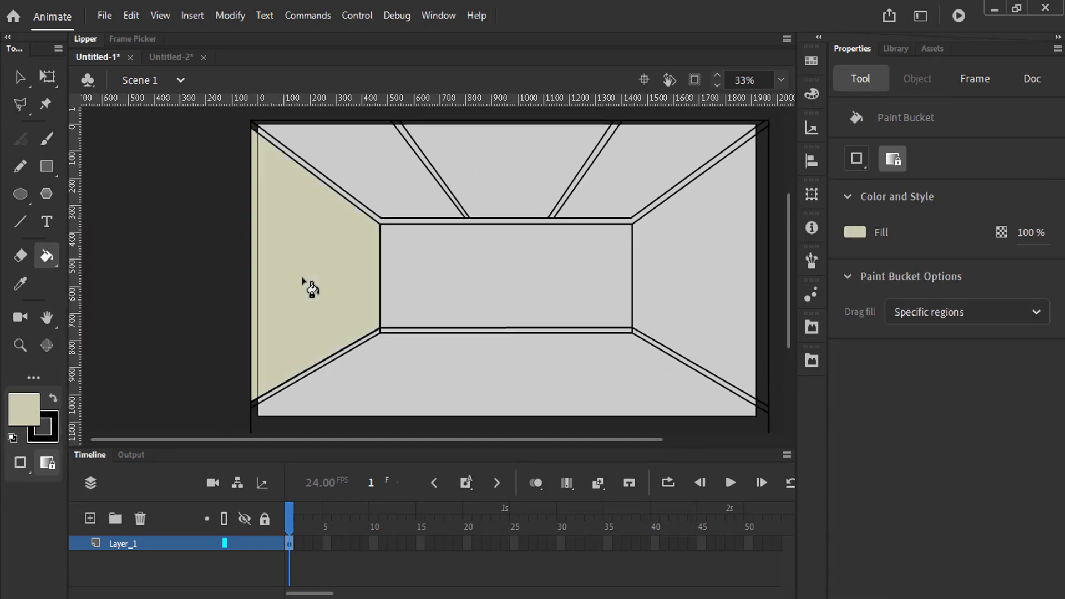
{"action": "left_click_drag", "start_coordinate": [446, 267], "coordinate": [351, 273]}
{"action": "left_click", "coordinate": [587, 279]}
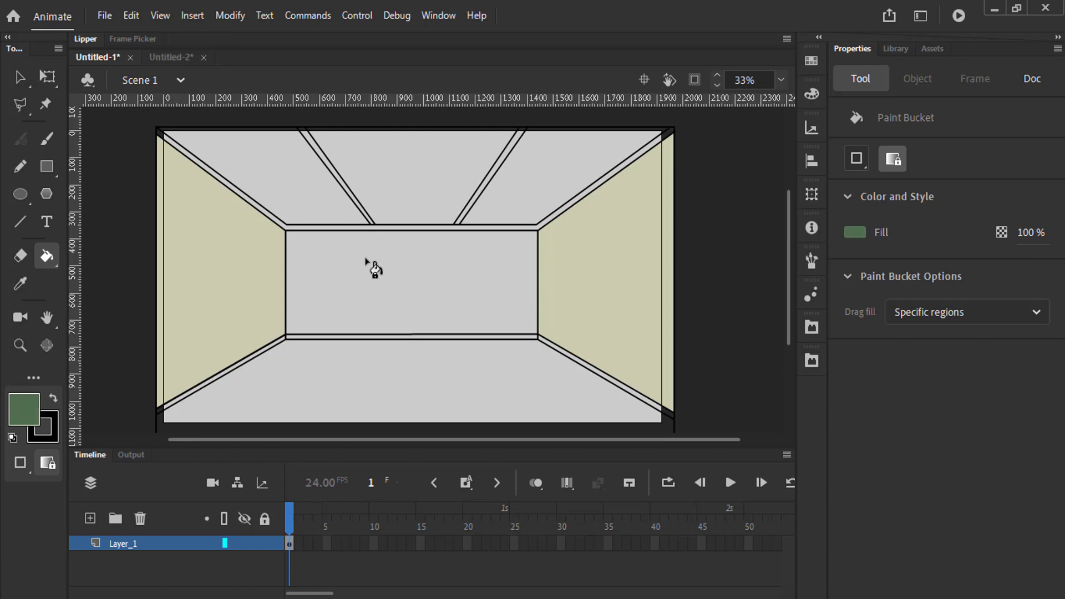
Fill the back wall with muted green and the three ceiling panels with pale yellow
{"action": "left_click", "coordinate": [409, 292]}
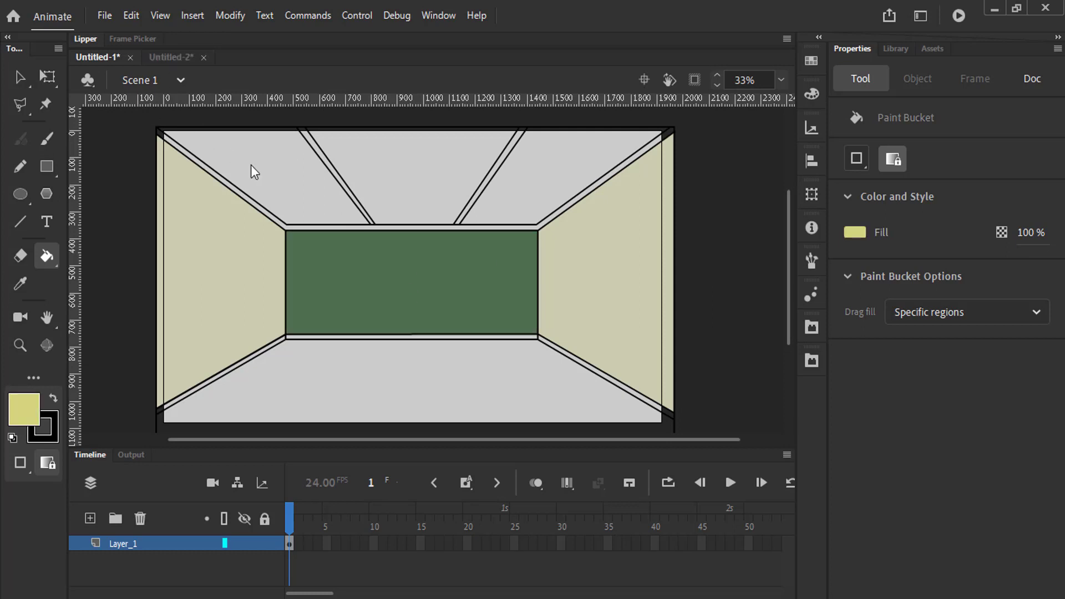
{"action": "left_click", "coordinate": [391, 185]}
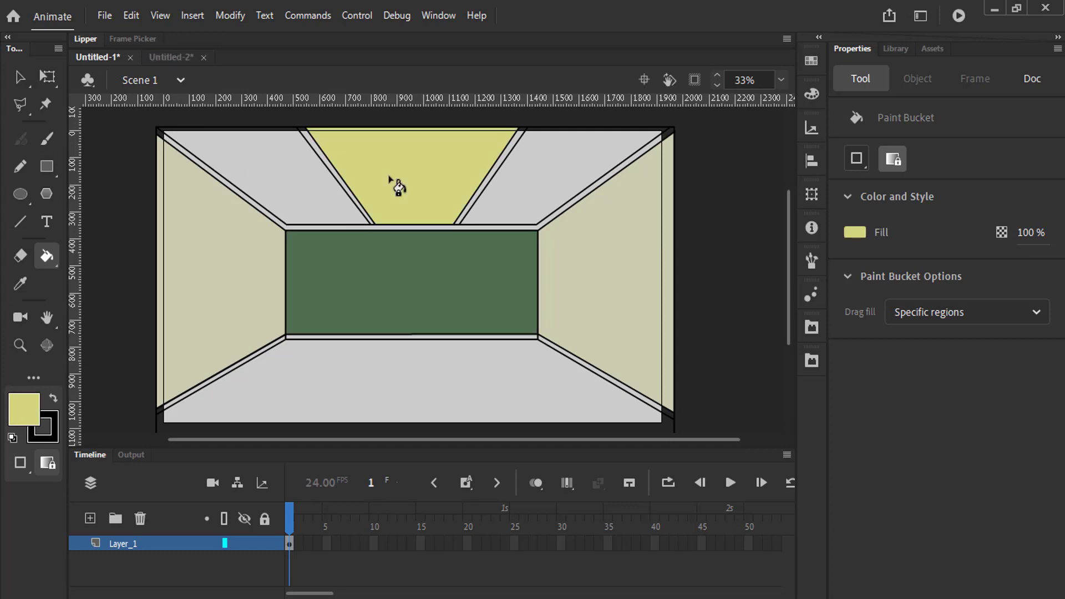
{"action": "left_click", "coordinate": [289, 187]}
{"action": "left_click", "coordinate": [578, 187]}
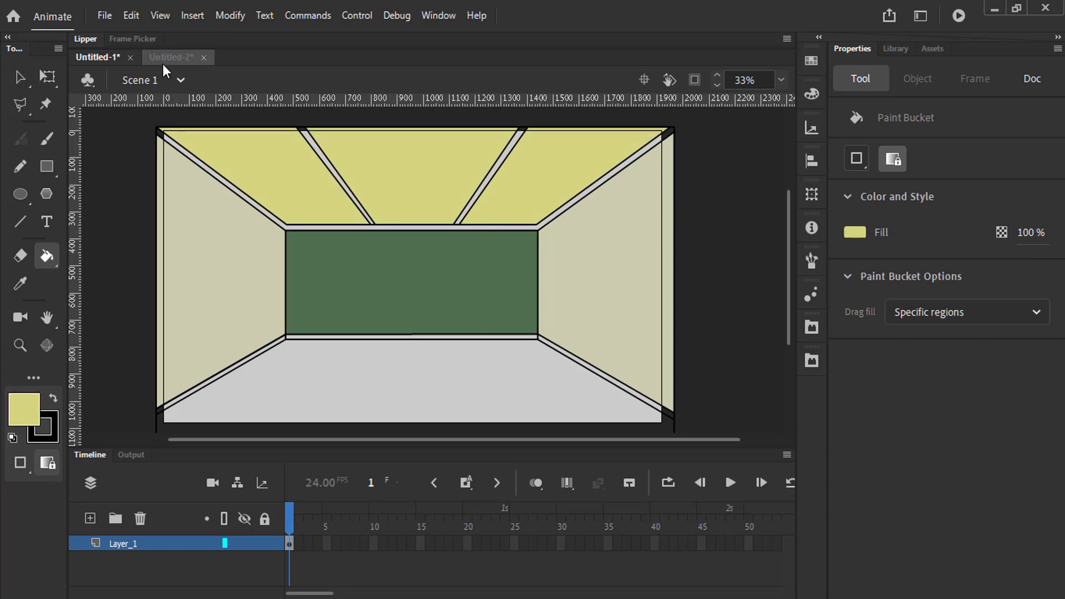
Set the fill colour to white and fill the ceiling beams and the trim around the ceiling
{"action": "left_click", "coordinate": [22, 405]}
{"action": "left_click", "coordinate": [100, 300]}
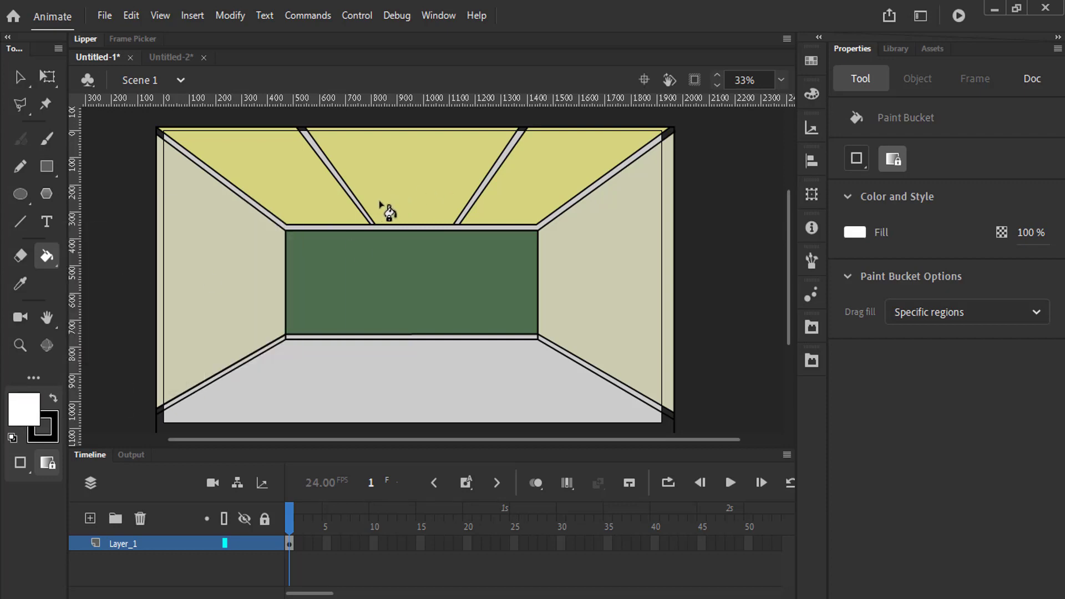
{"action": "left_click", "coordinate": [361, 205]}
{"action": "left_click", "coordinate": [484, 185]}
{"action": "left_click", "coordinate": [575, 206]}
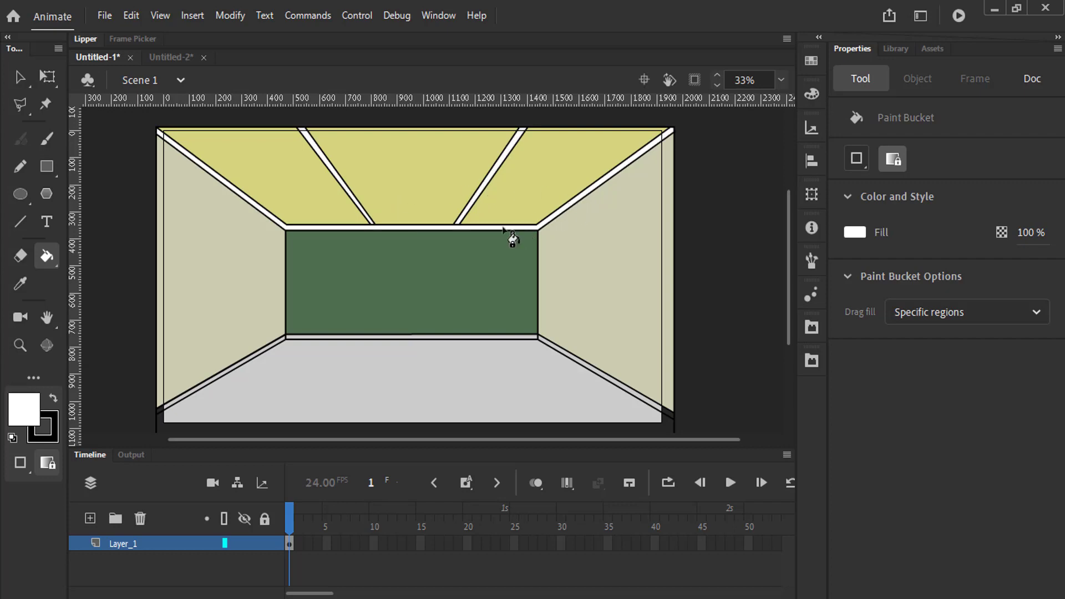
Delete the short line segments separating the two ceiling beams from the back wall's trim
{"action": "scroll", "coordinate": [461, 220], "scroll_direction": "up", "scroll_amount": 6}
{"action": "key", "text": "v"}
{"action": "left_click", "coordinate": [411, 306]}
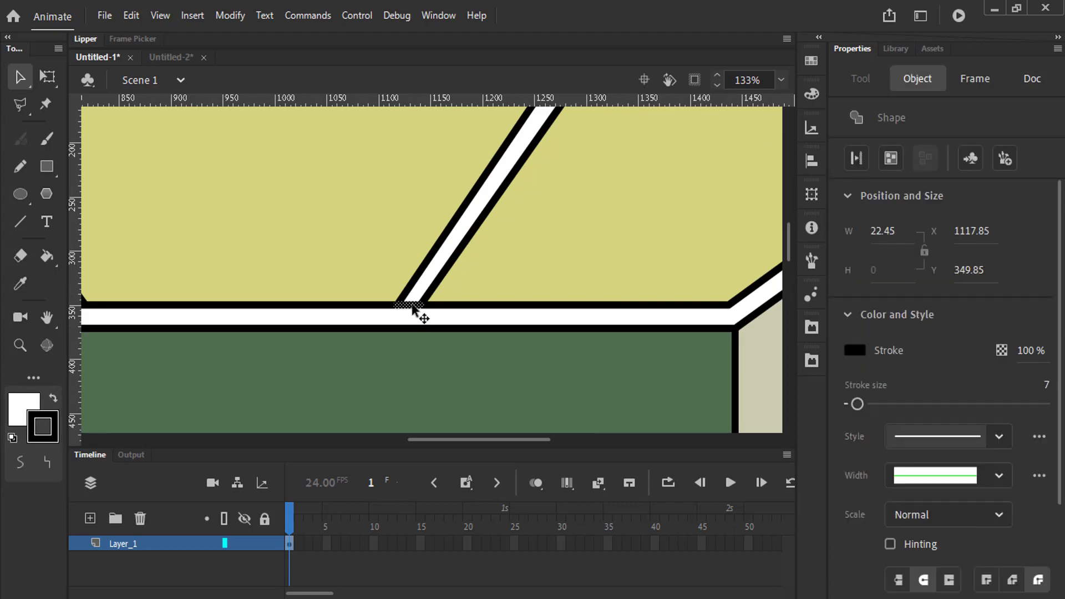
{"action": "key", "text": "Delete"}
{"action": "left_click_drag", "start_coordinate": [94, 310], "coordinate": [334, 349]}
{"action": "left_click", "coordinate": [347, 347]}
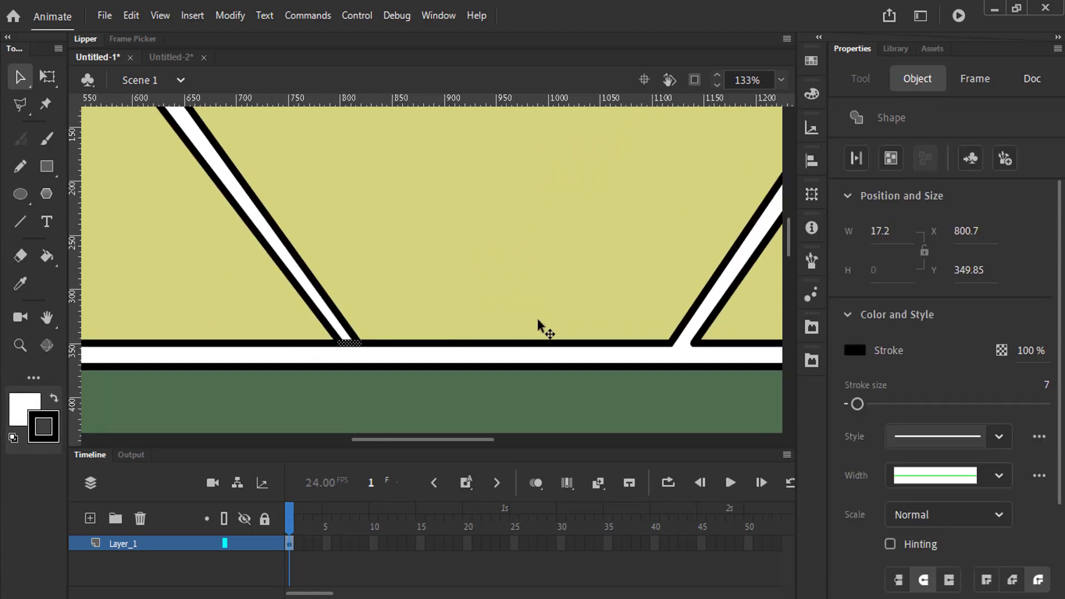
Set the fill colour to orange #E49A4E and fill the floor with the Paint Bucket
{"action": "left_click", "coordinate": [781, 80]}
{"action": "left_click", "coordinate": [782, 122]}
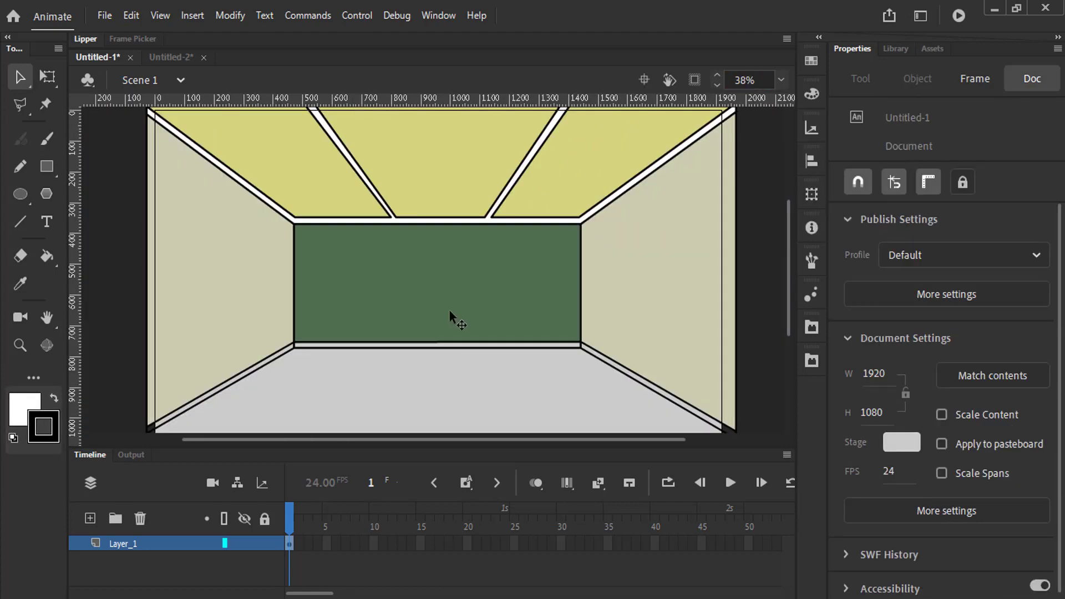
{"action": "left_click", "coordinate": [29, 415]}
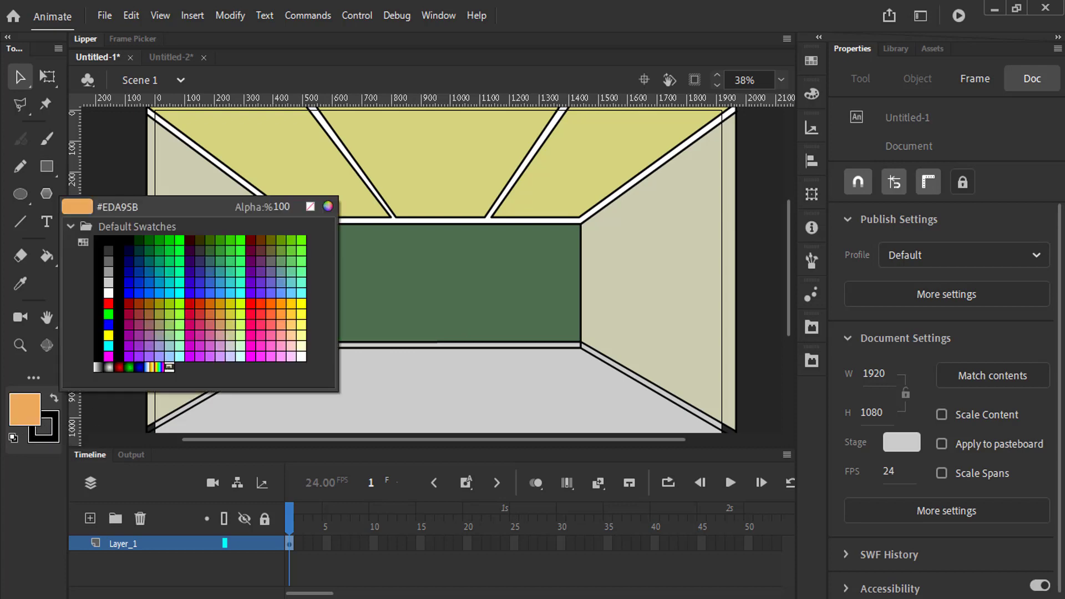
{"action": "left_click", "coordinate": [171, 60]}
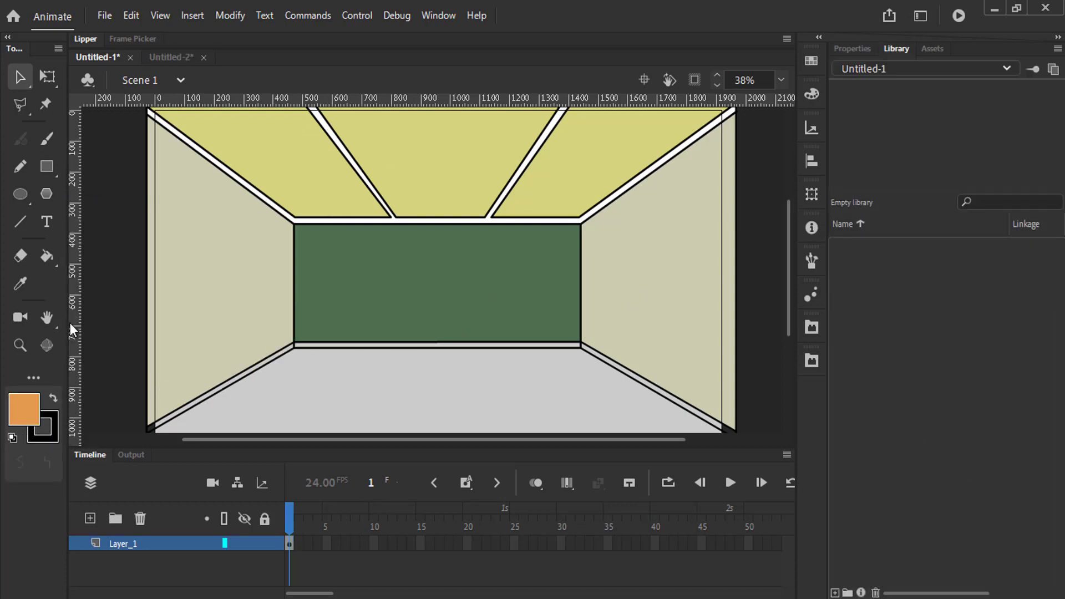
{"action": "left_click", "coordinate": [47, 256]}
{"action": "left_click", "coordinate": [852, 49]}
{"action": "left_click", "coordinate": [430, 372]}
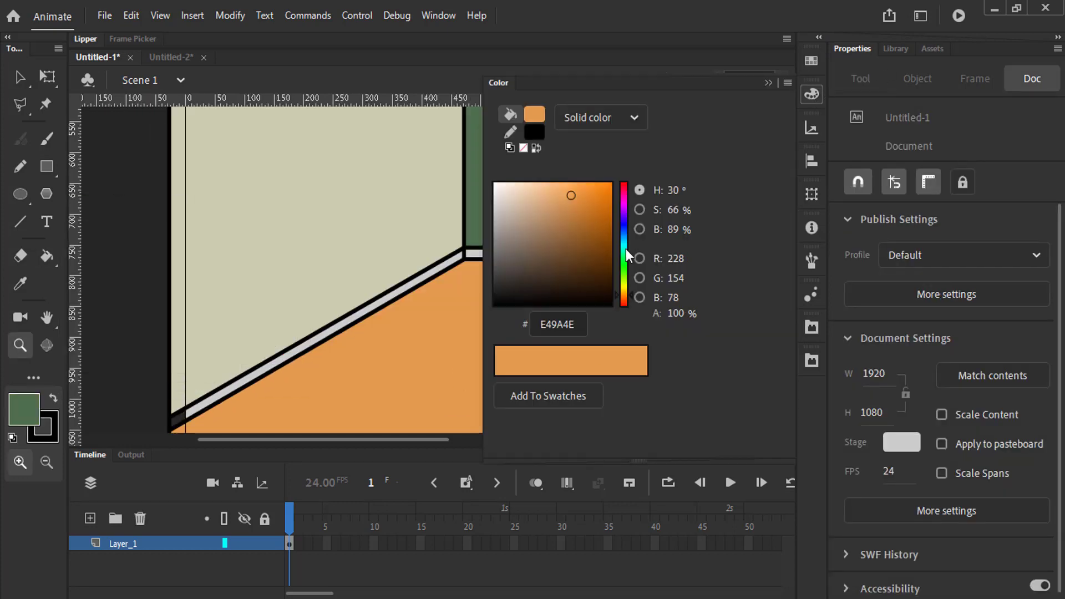
Mix the reddish-brown fill colour #993517 and fill the left, back and right baseboards with it
{"action": "left_click_drag", "start_coordinate": [626, 295], "coordinate": [636, 300]}
{"action": "mouse_move", "coordinate": [602, 204]}
{"action": "left_mouse_down"}
{"action": "mouse_move", "coordinate": [577, 225]}
{"action": "mouse_move", "coordinate": [594, 231]}
{"action": "left_mouse_up"}
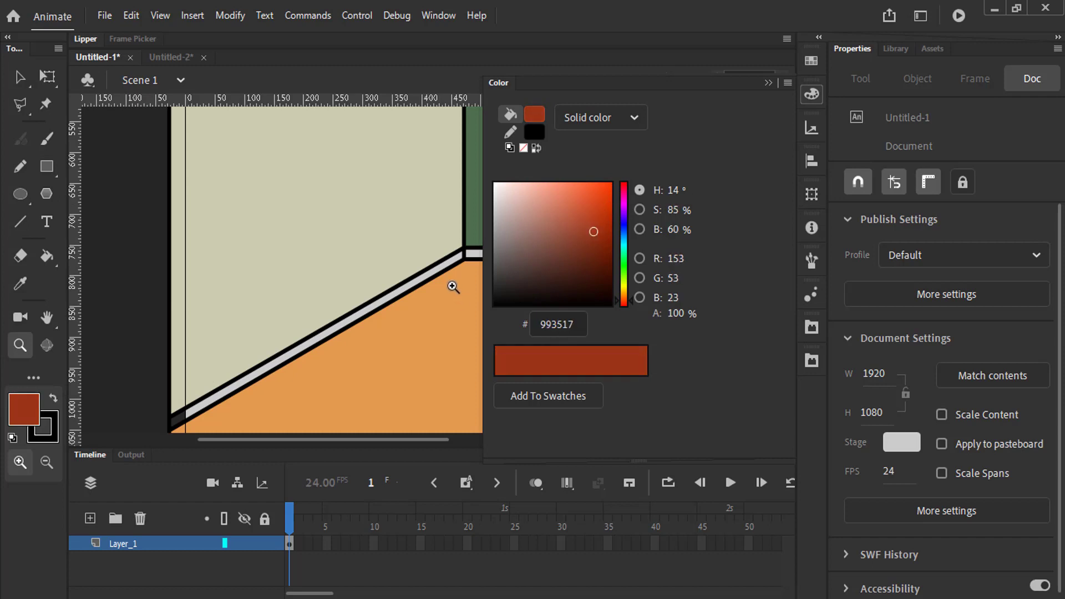
{"action": "key", "text": "k"}
{"action": "left_click", "coordinate": [411, 284]}
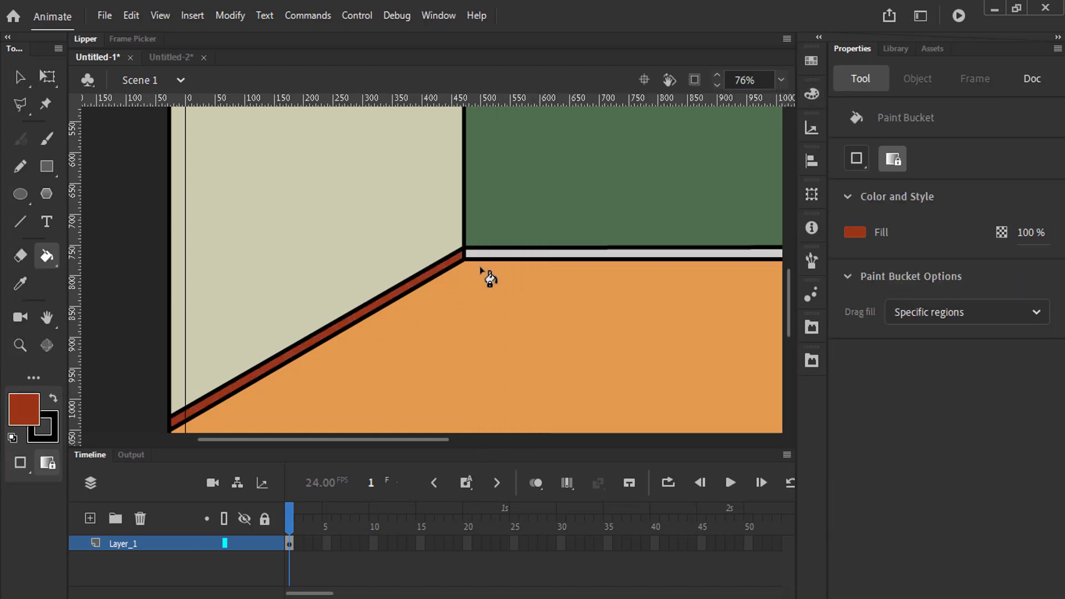
{"action": "left_click", "coordinate": [663, 255]}
{"action": "left_click_drag", "start_coordinate": [663, 257], "coordinate": [174, 252]}
{"action": "left_click", "coordinate": [596, 274]}
Adjust the fill to a slightly brighter rust red and refill the back, right and left baseboards
{"action": "left_click", "coordinate": [24, 405]}
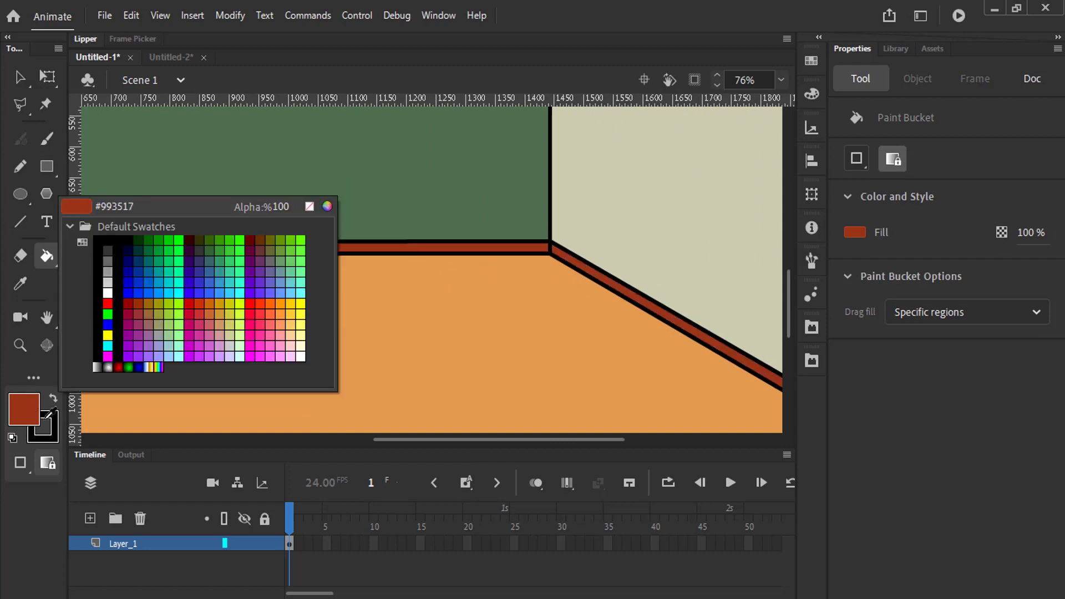
{"action": "left_click", "coordinate": [812, 96]}
{"action": "mouse_move", "coordinate": [592, 232]}
{"action": "left_mouse_down"}
{"action": "mouse_move", "coordinate": [578, 231]}
{"action": "mouse_move", "coordinate": [588, 225]}
{"action": "left_mouse_up"}
{"action": "left_click", "coordinate": [768, 83]}
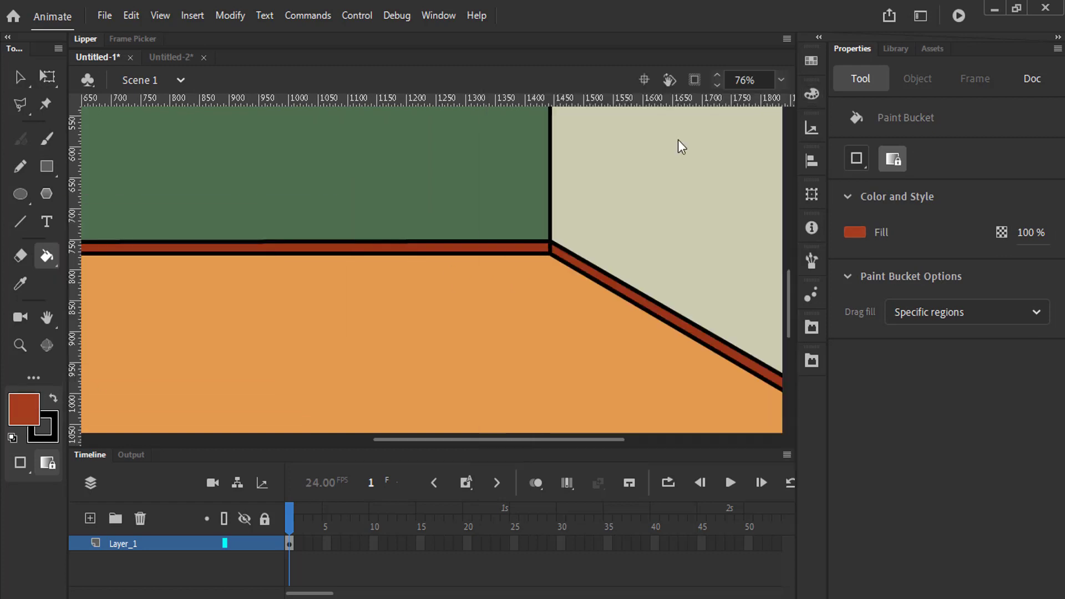
{"action": "left_click", "coordinate": [531, 247]}
{"action": "left_click", "coordinate": [566, 261]}
{"action": "left_click_drag", "start_coordinate": [167, 289], "coordinate": [635, 242]}
{"action": "left_click", "coordinate": [431, 212]}
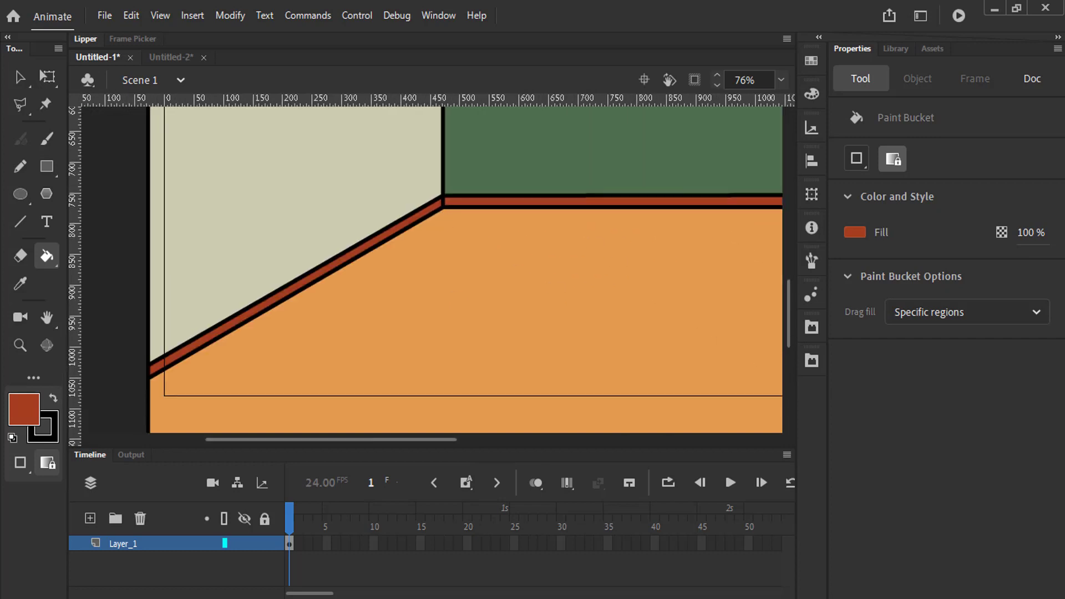
Mix the darker brown fill colour #7B3C23 and refill the back, left and right baseboards with it
{"action": "left_click", "coordinate": [812, 62]}
{"action": "left_click", "coordinate": [809, 92]}
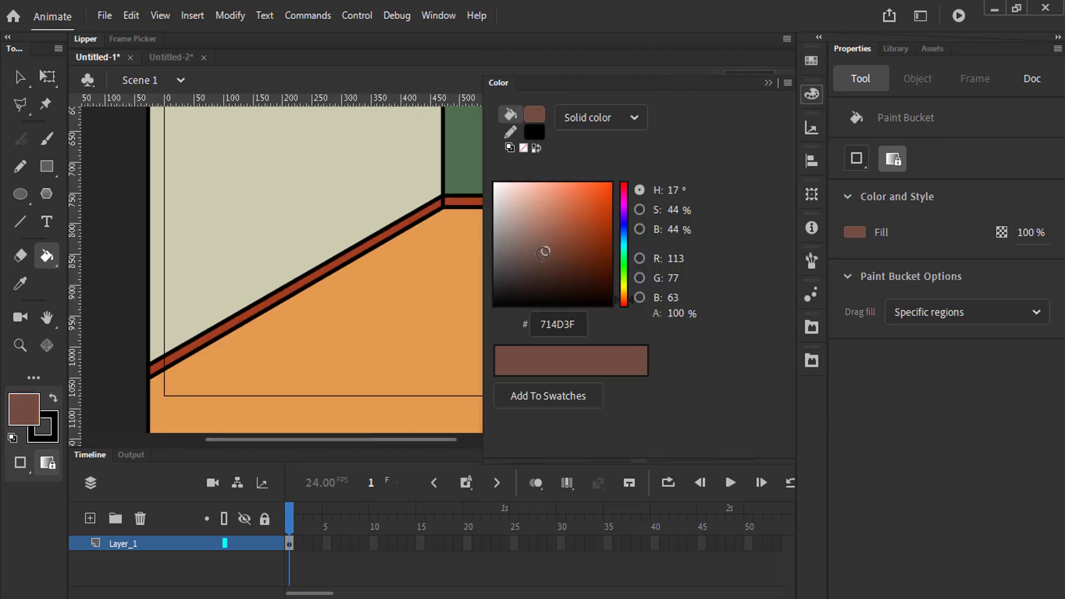
{"action": "left_click_drag", "start_coordinate": [544, 253], "coordinate": [577, 246]}
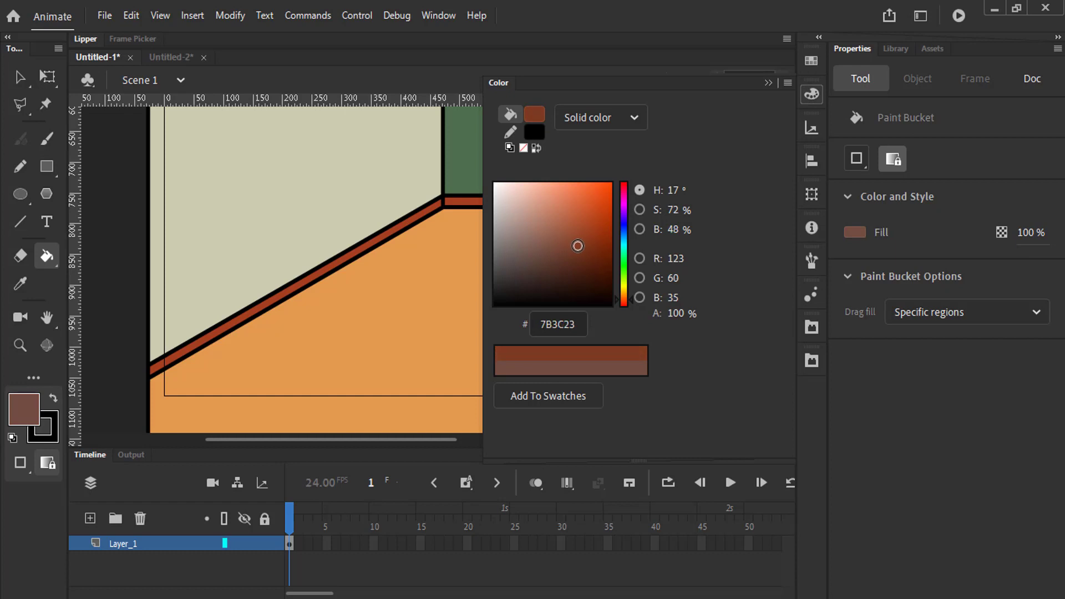
{"action": "left_click", "coordinate": [460, 201]}
{"action": "left_click", "coordinate": [435, 208]}
{"action": "left_click_drag", "start_coordinate": [641, 213], "coordinate": [186, 210]}
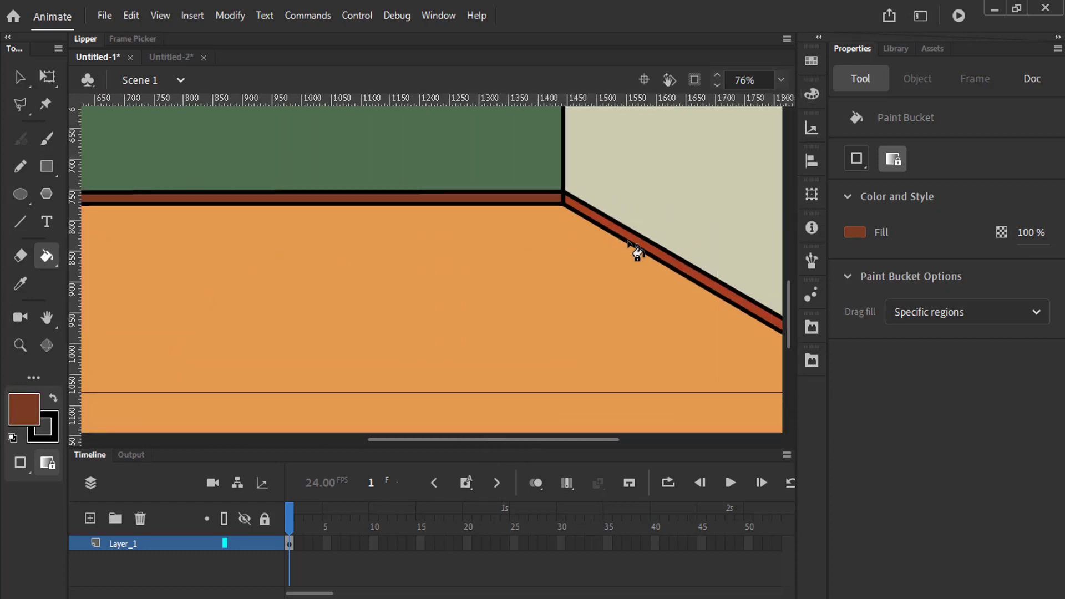
{"action": "left_click", "coordinate": [637, 252]}
Set the fill colour back to the floor's orange and show the whole room
{"action": "scroll", "coordinate": [472, 261], "scroll_direction": "left", "scroll_amount": 5}
{"action": "left_click", "coordinate": [24, 409]}
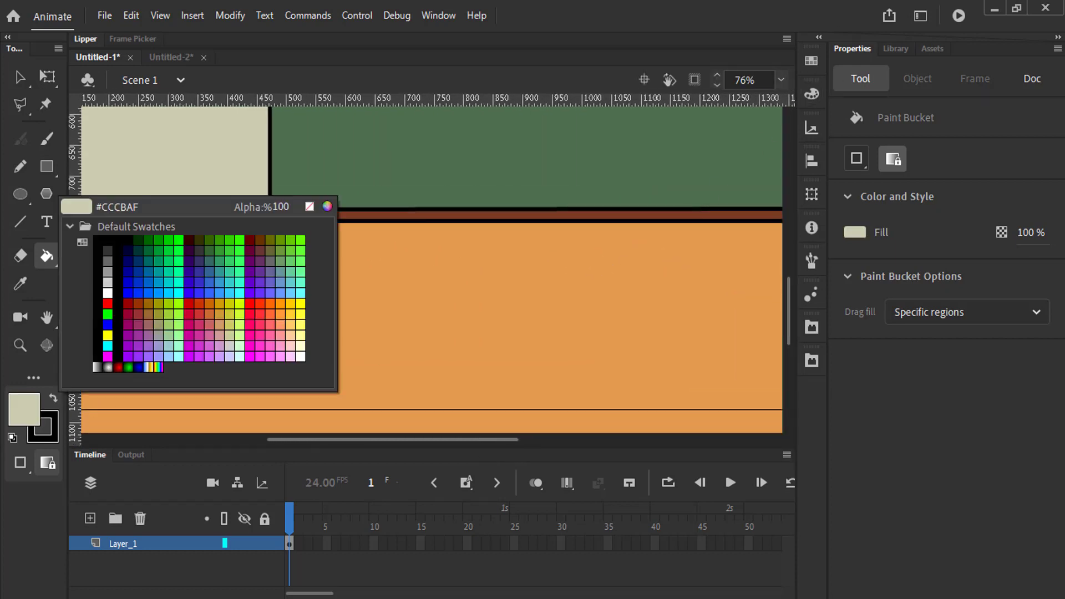
{"action": "left_click", "coordinate": [175, 62]}
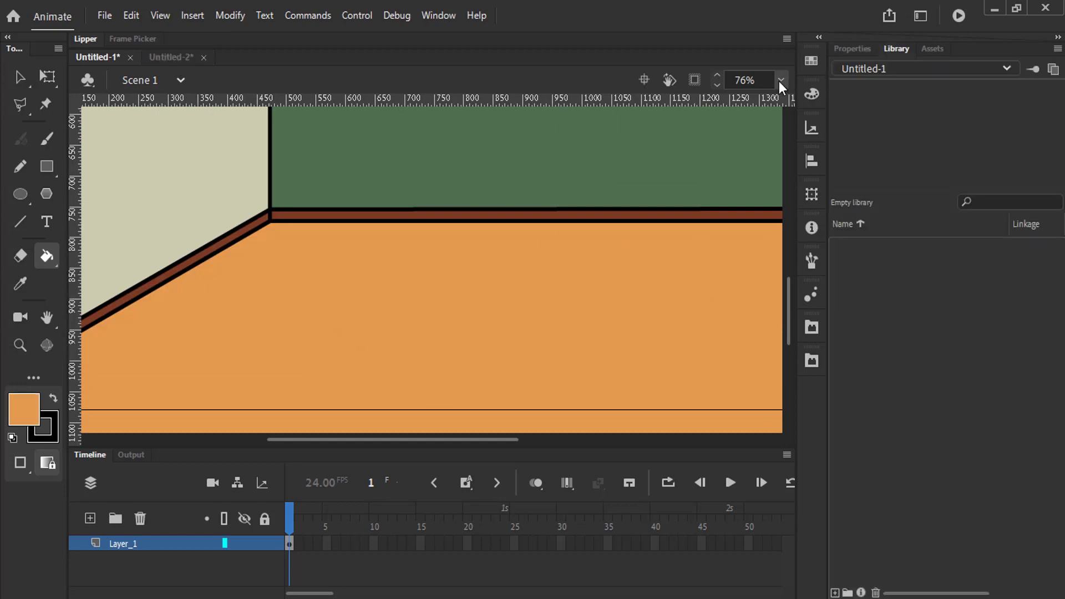
{"action": "left_click", "coordinate": [779, 81]}
{"action": "left_click", "coordinate": [800, 131]}
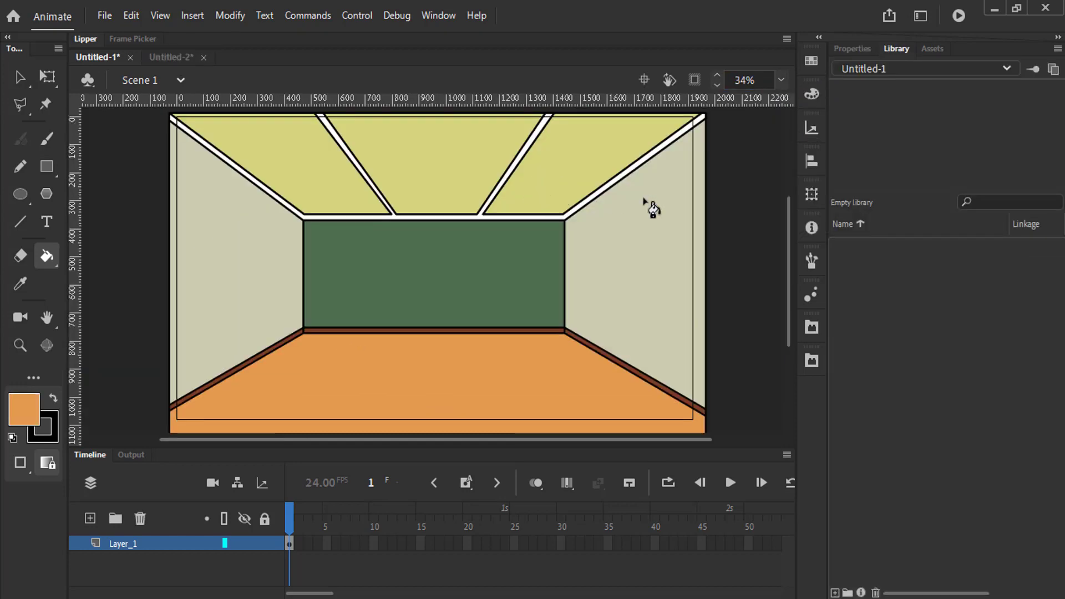
Rename the artwork's layer as Room
{"action": "key", "text": "v"}
{"action": "left_click", "coordinate": [365, 426]}
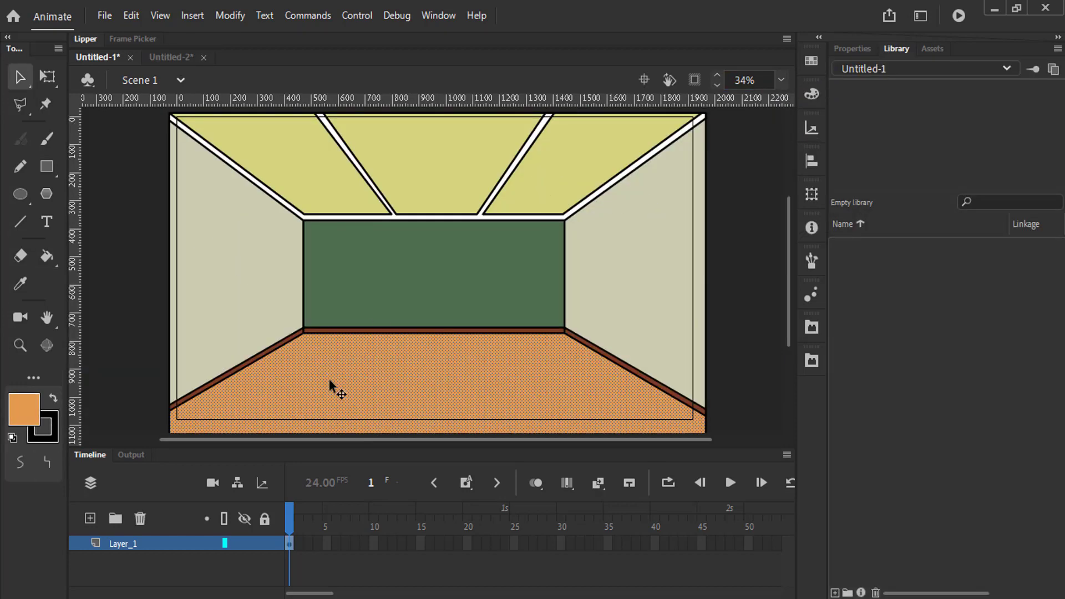
{"action": "double_click", "coordinate": [130, 543]}
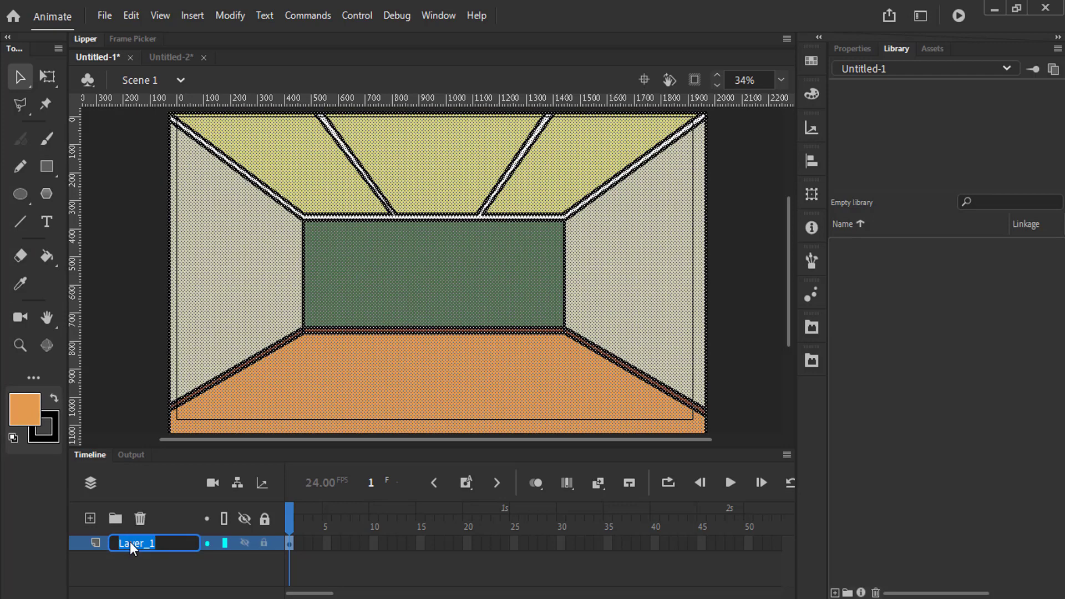
{"action": "type", "text": "Room"}
{"action": "key", "text": "Return"}
Select all artwork on the Room layer and convert it to a graphic symbol named Room
{"action": "left_click", "coordinate": [781, 80]}
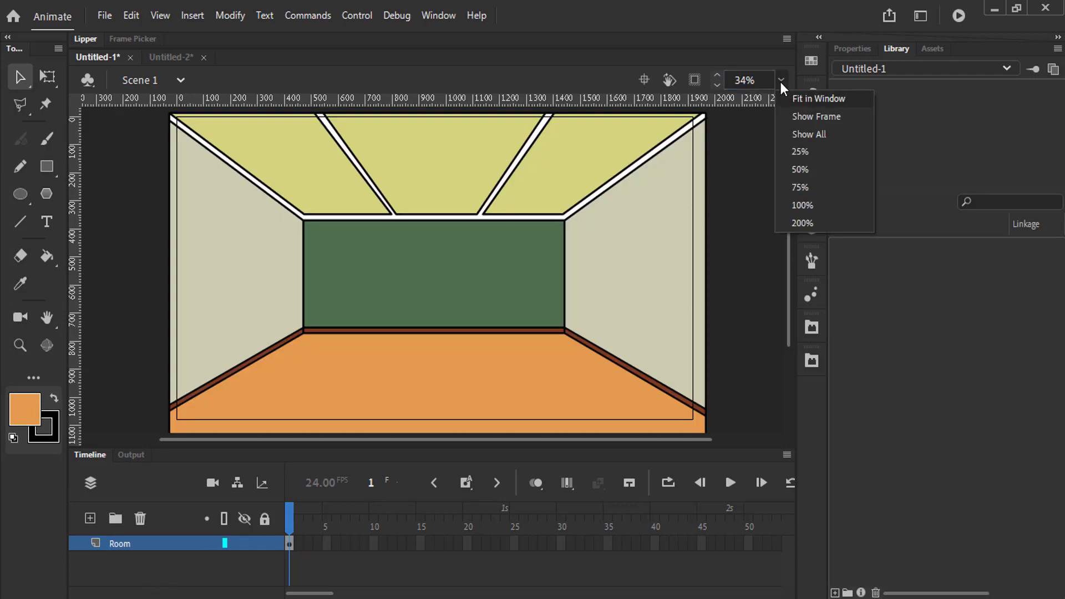
{"action": "left_click", "coordinate": [810, 99]}
{"action": "left_click", "coordinate": [145, 545]}
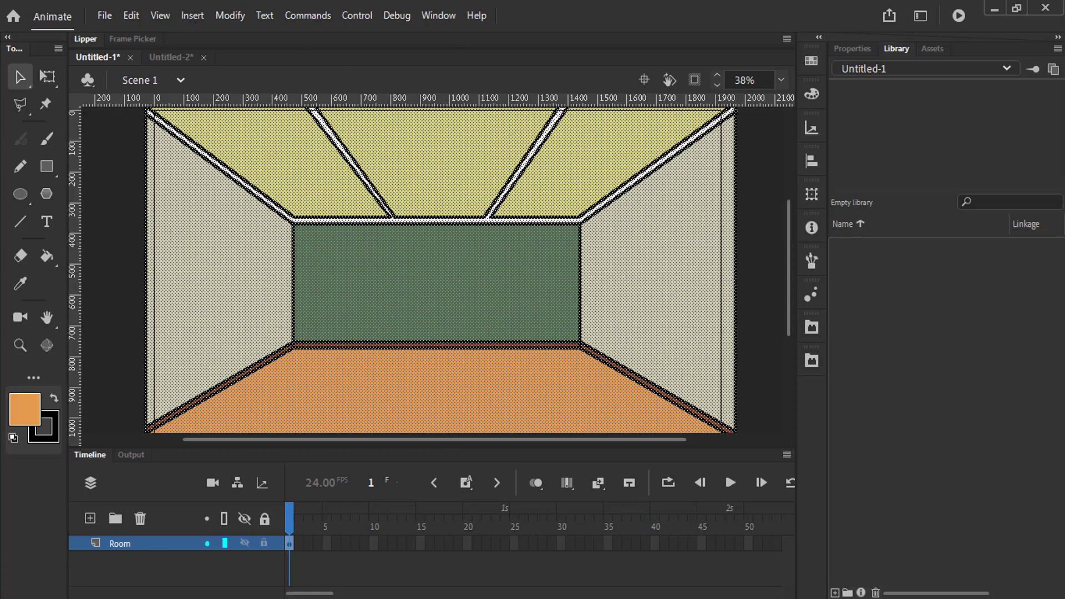
{"action": "key", "text": "F8"}
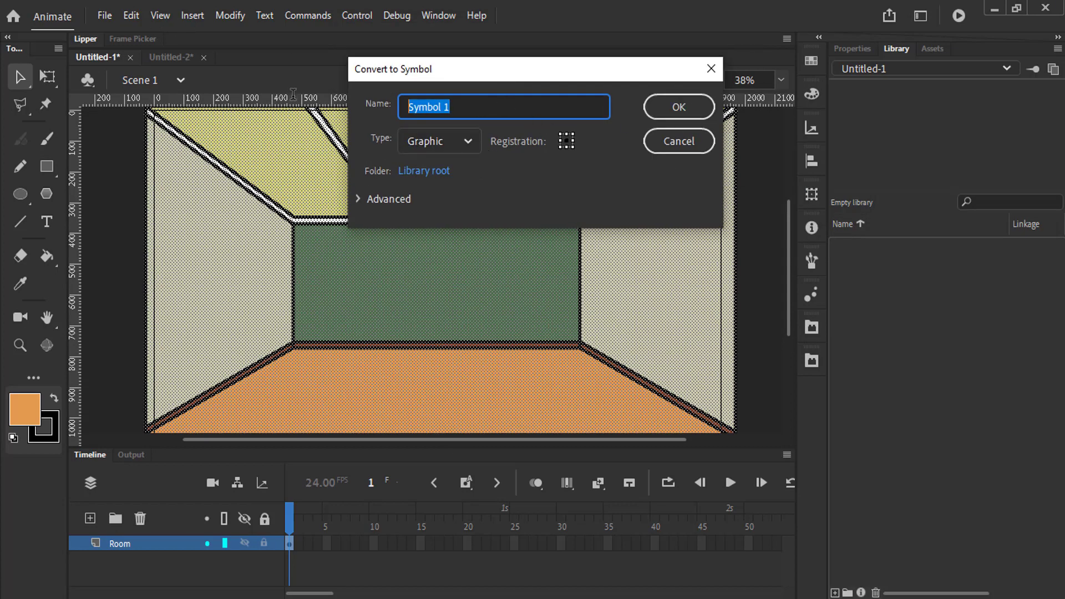
{"action": "type", "text": "Room"}
{"action": "left_click", "coordinate": [679, 107]}
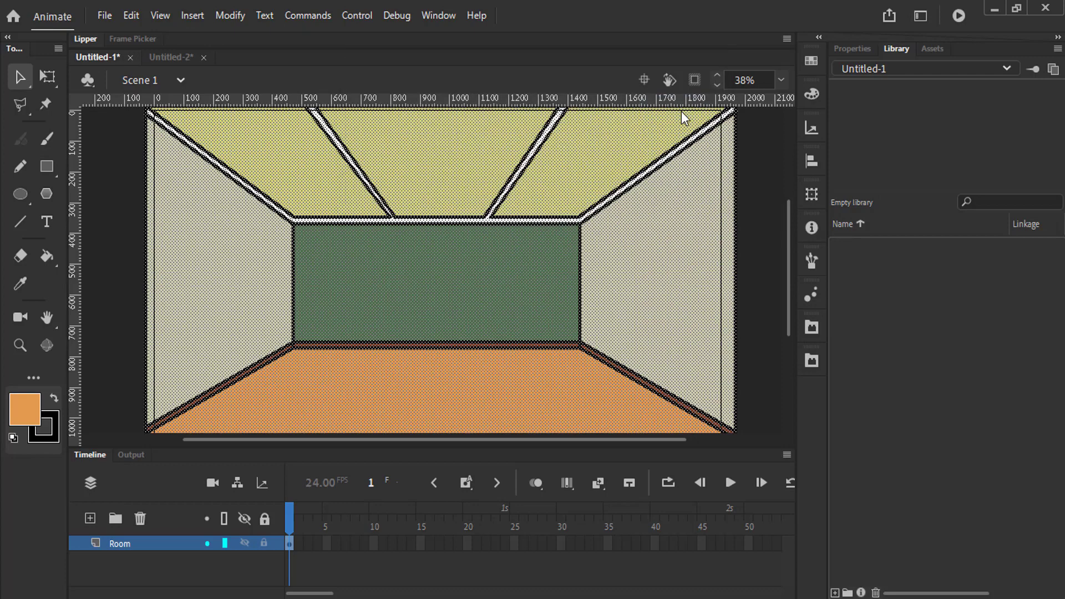
Open the Room symbol for editing and add a new layer beneath Layer_1
{"action": "double_click", "coordinate": [407, 288]}
{"action": "left_click", "coordinate": [544, 371]}
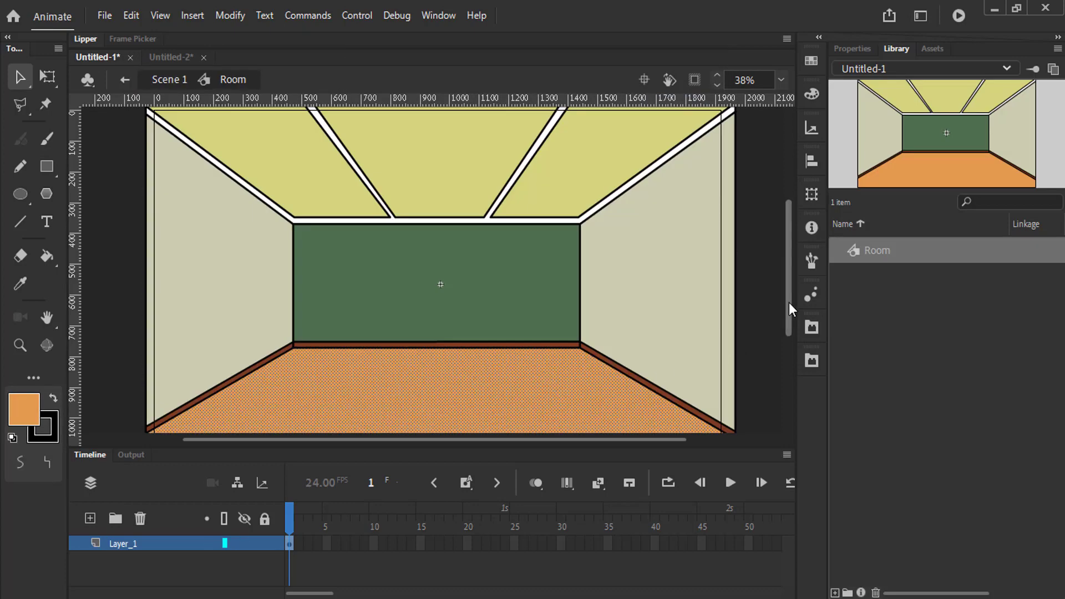
{"action": "left_click_drag", "start_coordinate": [789, 302], "coordinate": [794, 319]}
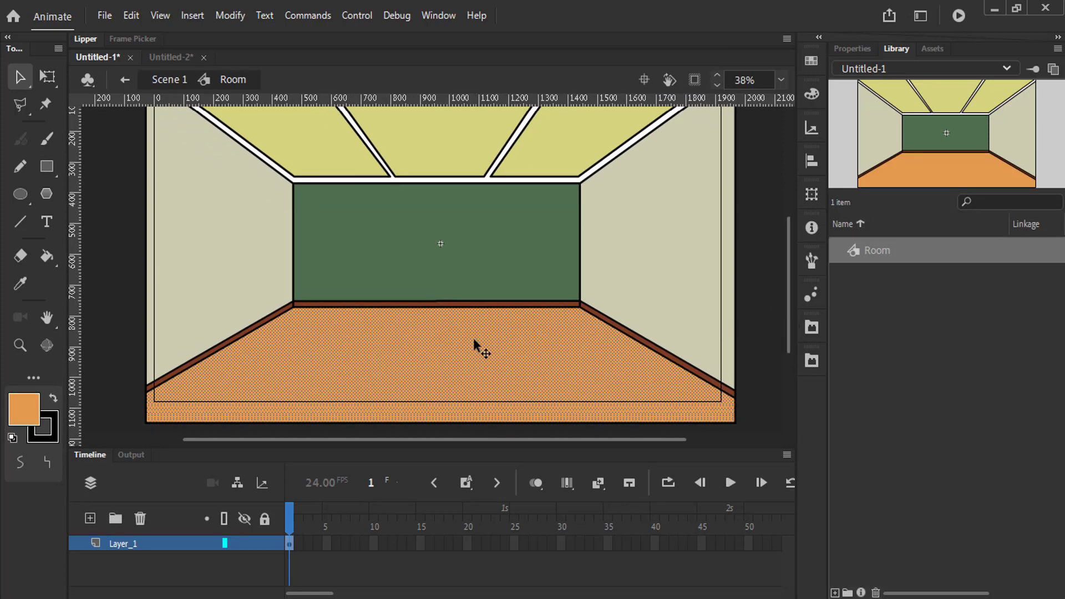
{"action": "left_click", "coordinate": [89, 518]}
{"action": "left_click_drag", "start_coordinate": [120, 544], "coordinate": [164, 568]}
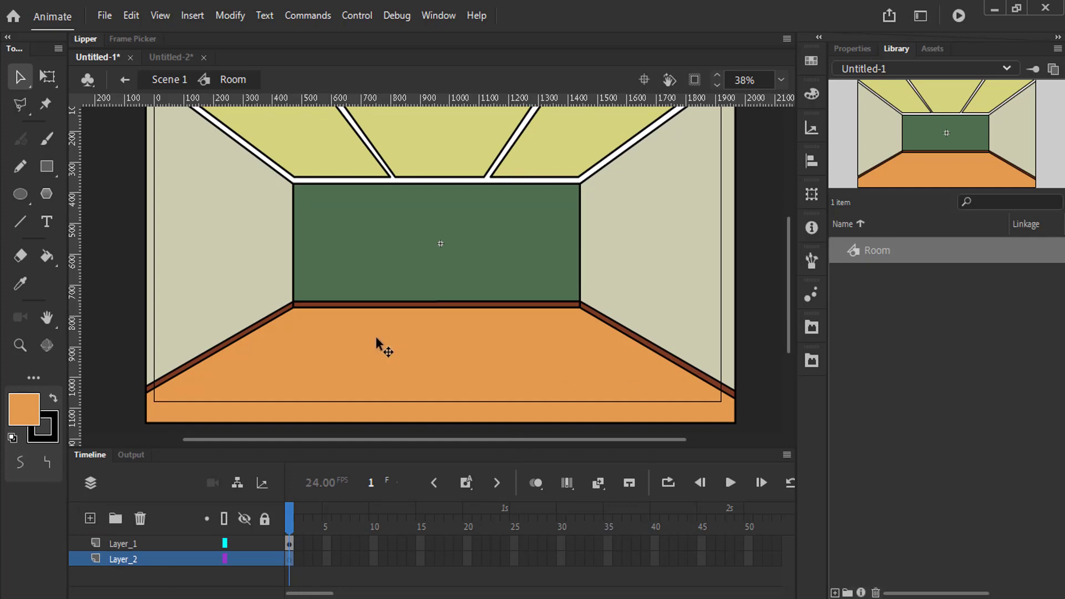
Cut the orange floor fill out of Layer_1 and paste it in place on Layer_2
{"action": "left_click", "coordinate": [375, 336]}
{"action": "right_click", "coordinate": [376, 337]}
{"action": "left_click", "coordinate": [167, 561]}
{"action": "left_click", "coordinate": [364, 361]}
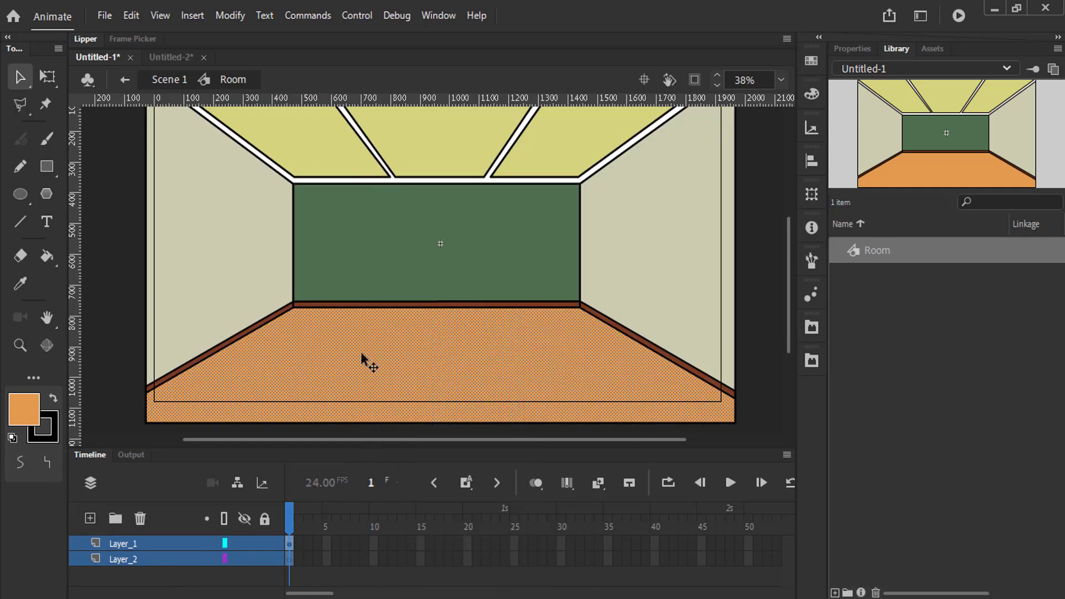
{"action": "right_click", "coordinate": [364, 362]}
{"action": "left_click", "coordinate": [455, 259]}
{"action": "left_click", "coordinate": [176, 561]}
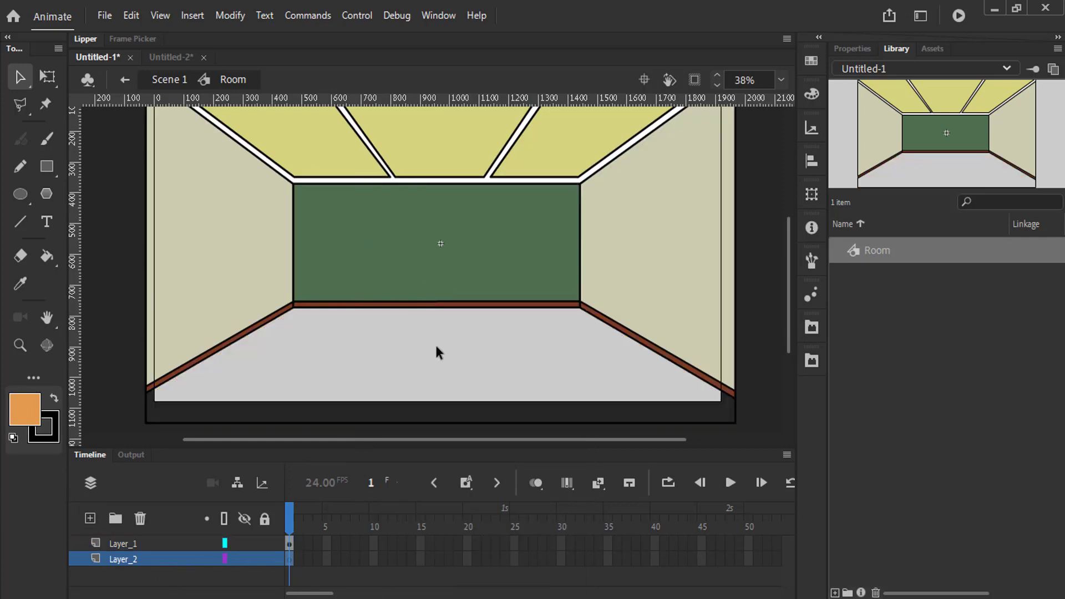
{"action": "key", "text": "ctrl+shift+v"}
Rename Layer_2 as Floor and convert the floor fill on it to a graphic symbol named Floor
{"action": "double_click", "coordinate": [128, 558]}
{"action": "type", "text": "Floor"}
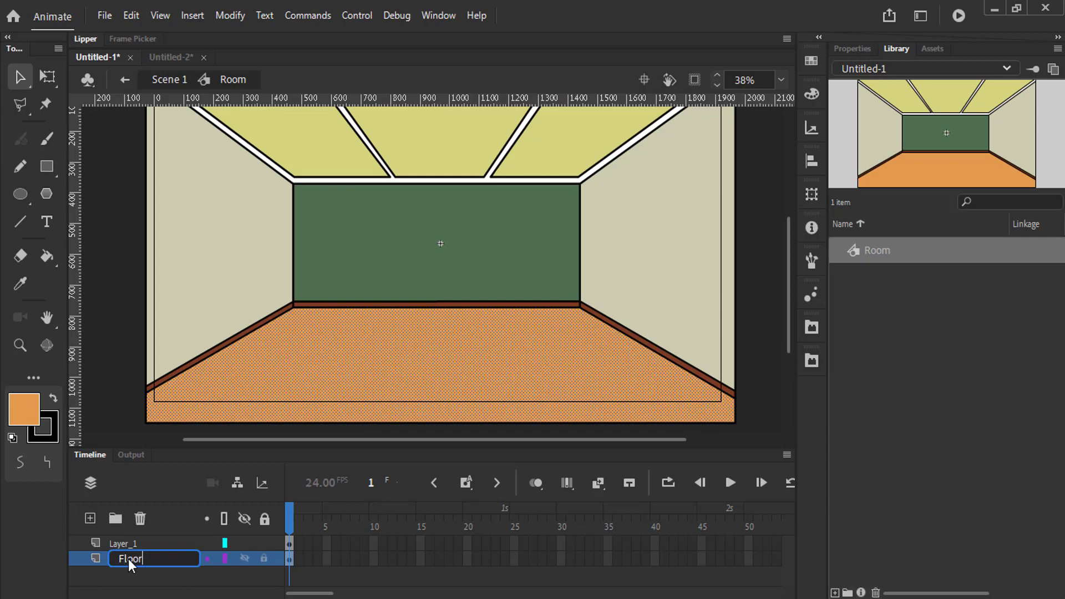
{"action": "left_click", "coordinate": [164, 577]}
{"action": "left_click", "coordinate": [411, 373]}
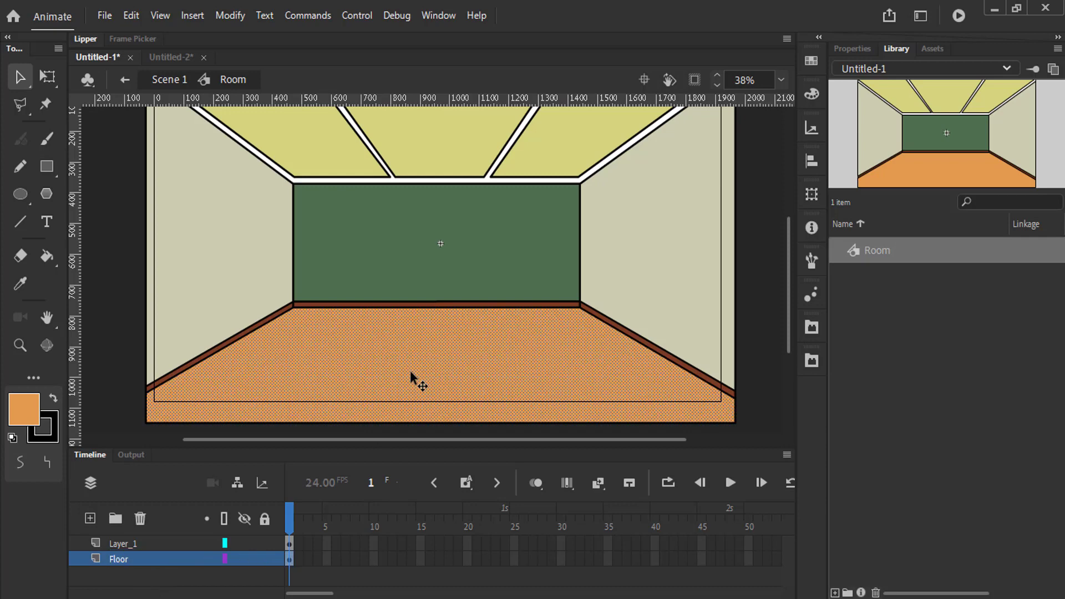
{"action": "key", "text": "F8"}
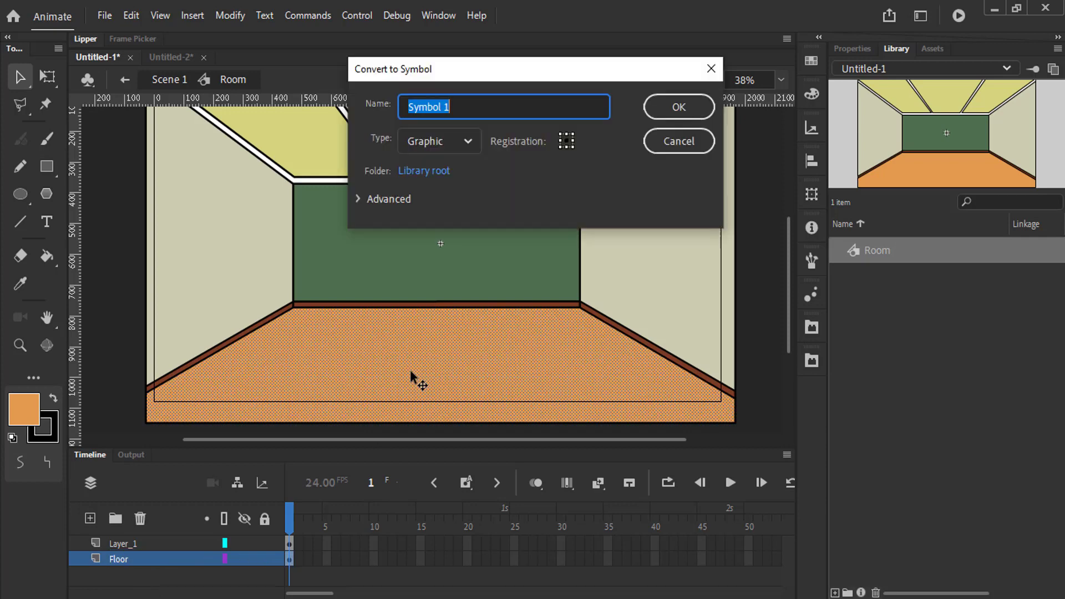
{"action": "type", "text": "Floor"}
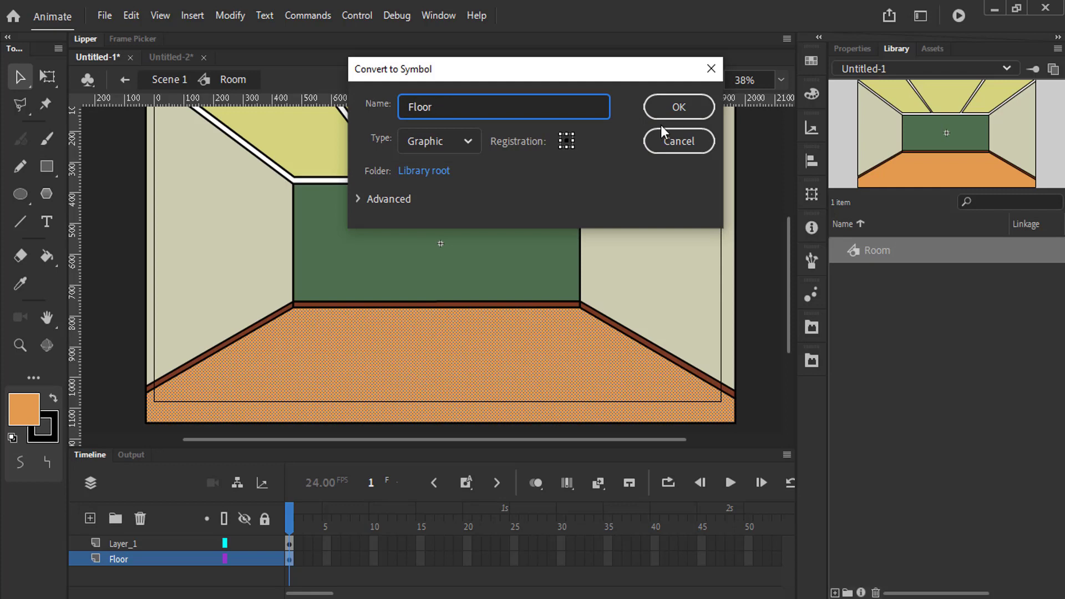
{"action": "left_click", "coordinate": [674, 108]}
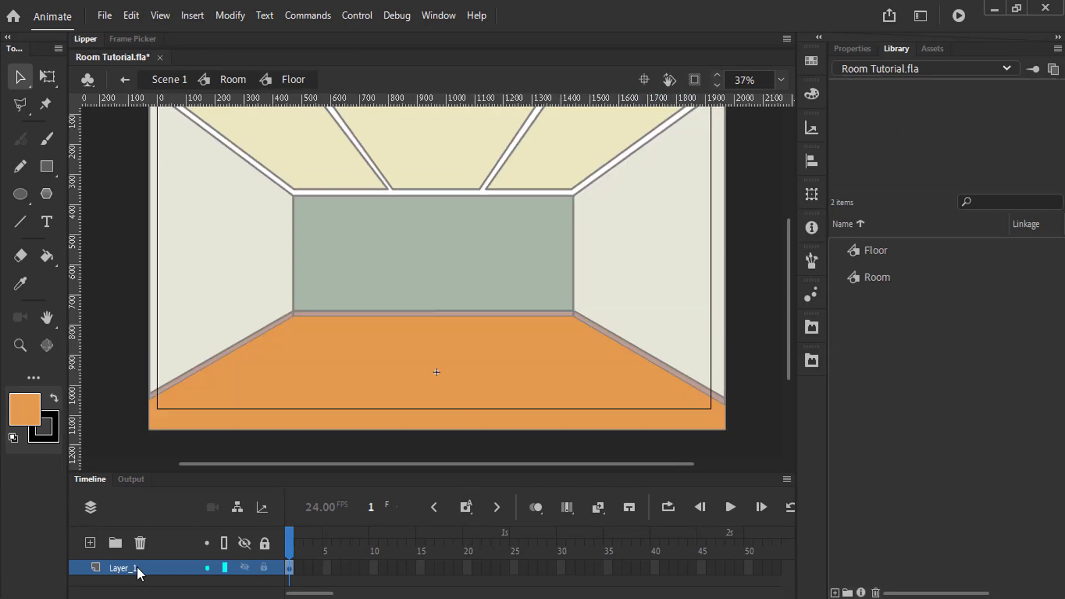
Add a layer named Reflections above Layer_1 inside the Floor symbol and select it
{"action": "left_click", "coordinate": [90, 542]}
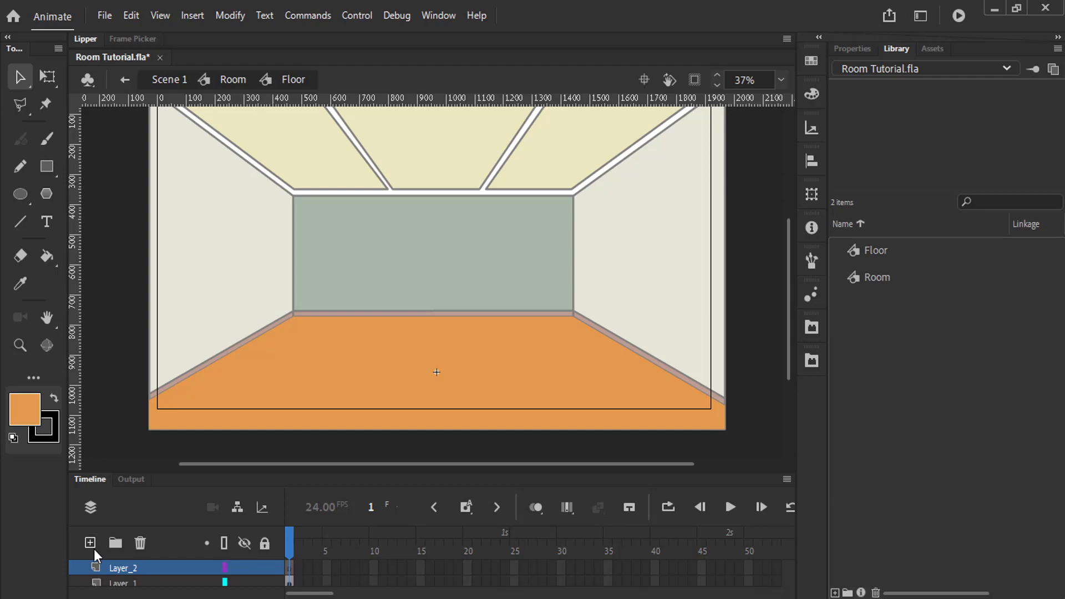
{"action": "scroll", "coordinate": [131, 578], "scroll_direction": "down", "scroll_amount": 1}
{"action": "left_click_drag", "start_coordinate": [544, 474], "coordinate": [548, 448]}
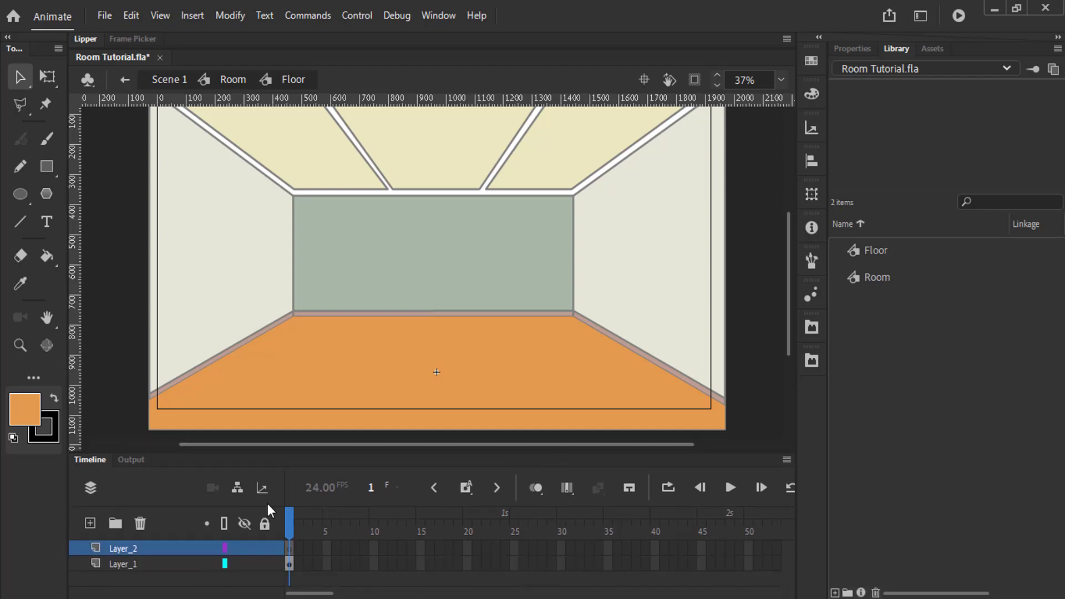
{"action": "double_click", "coordinate": [121, 549]}
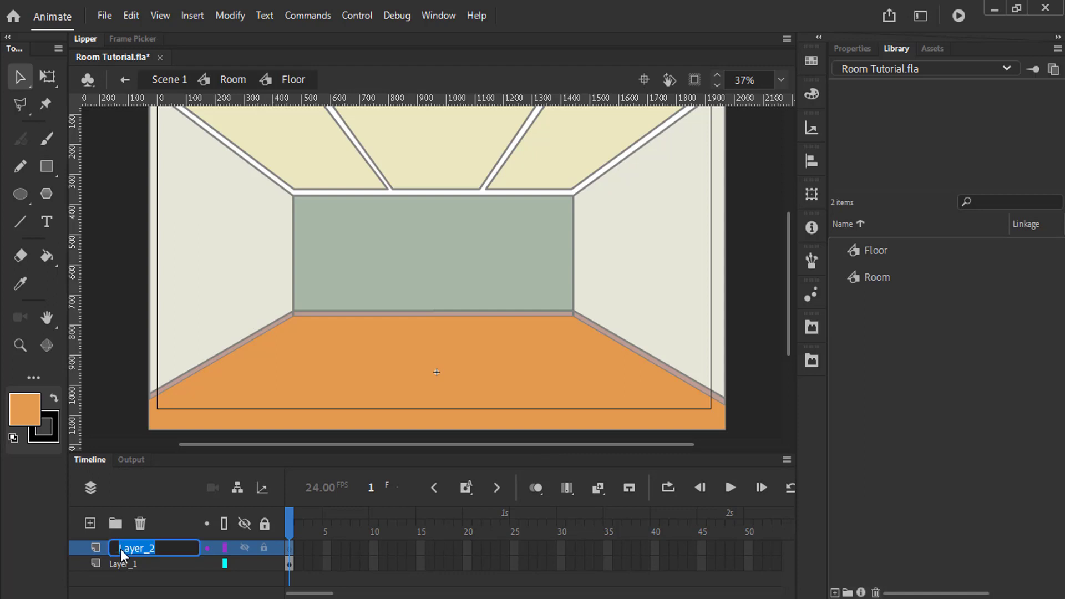
{"action": "type", "text": "Reflections"}
{"action": "left_click", "coordinate": [161, 569]}
{"action": "left_click", "coordinate": [149, 548]}
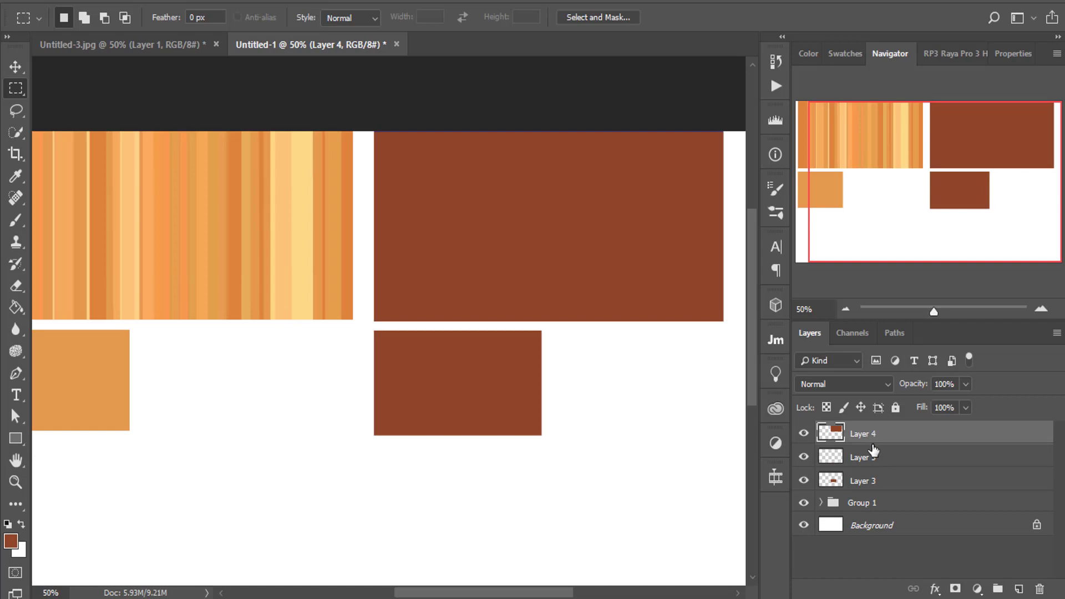
In Photoshop, clip Layer 5 to Layer 4 and fill a thin strip at the large brown rectangle's left edge with HSB 18°, 72%, 70%
{"action": "left_click_drag", "start_coordinate": [871, 461], "coordinate": [872, 431]}
{"action": "left_click", "coordinate": [870, 438], "text": "alt"}
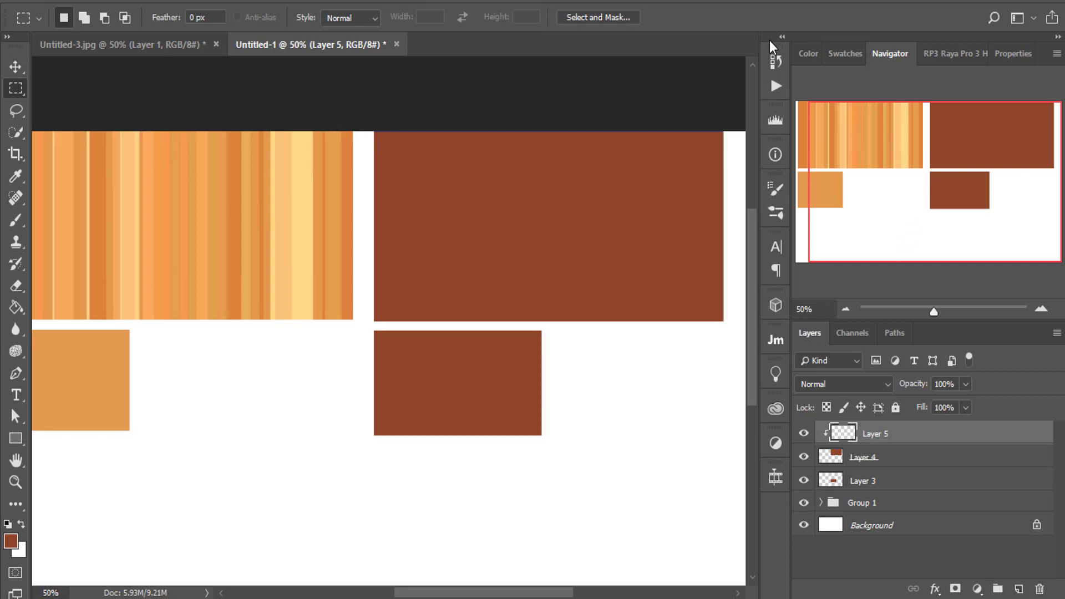
{"action": "left_click", "coordinate": [813, 54]}
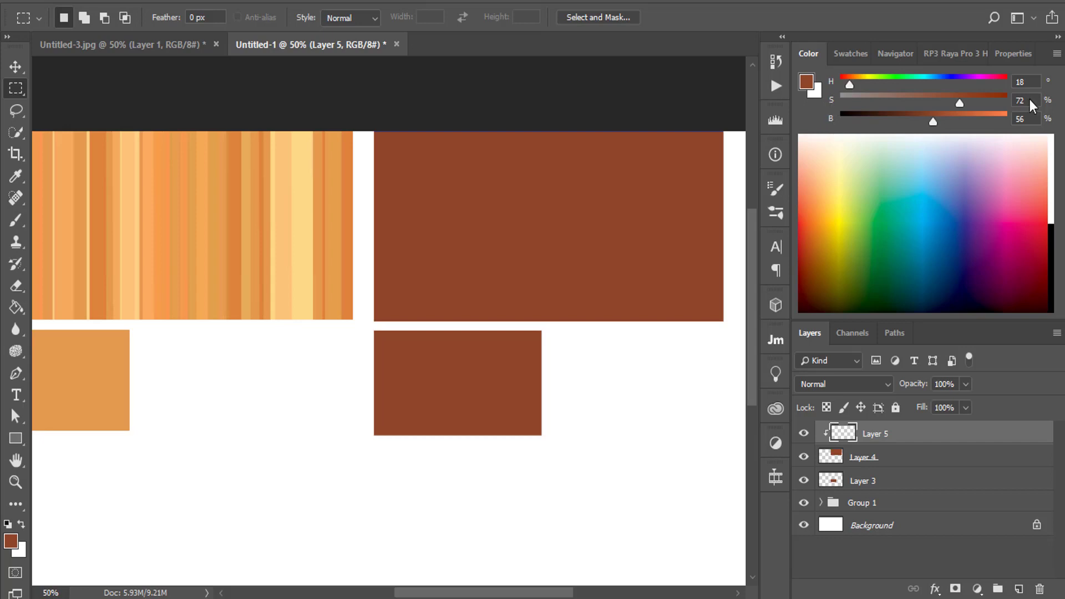
{"action": "left_click_drag", "start_coordinate": [933, 124], "coordinate": [957, 123]}
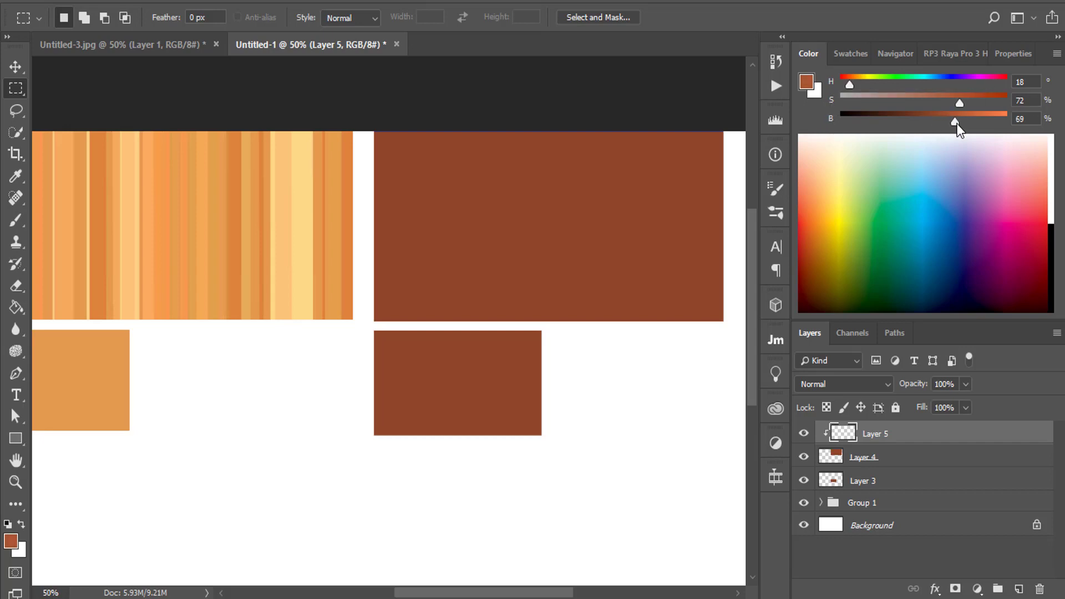
{"action": "left_click_drag", "start_coordinate": [362, 131], "coordinate": [385, 326]}
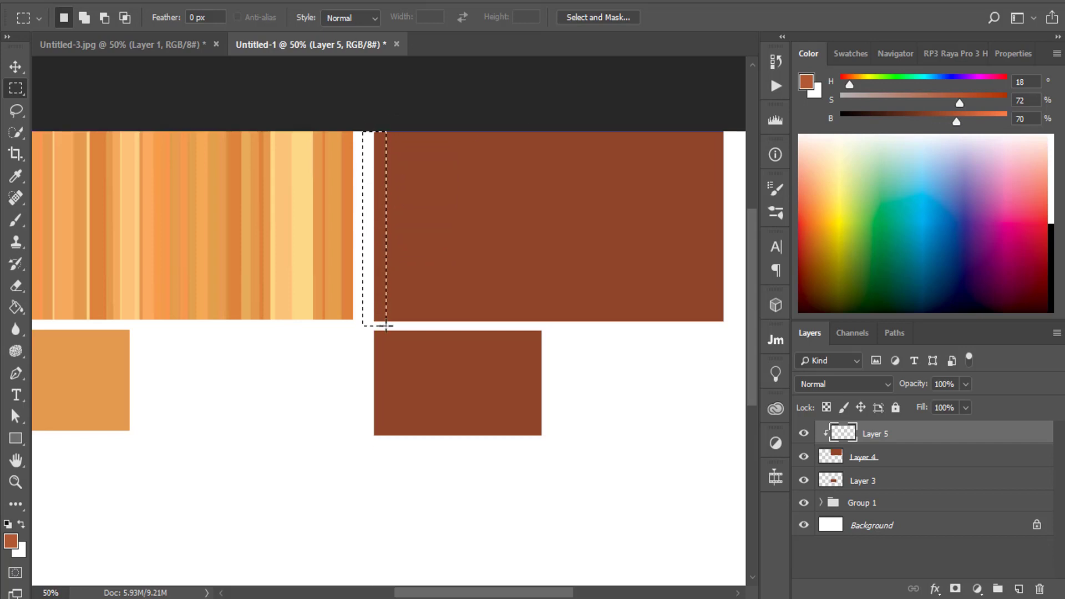
{"action": "right_click", "coordinate": [442, 231]}
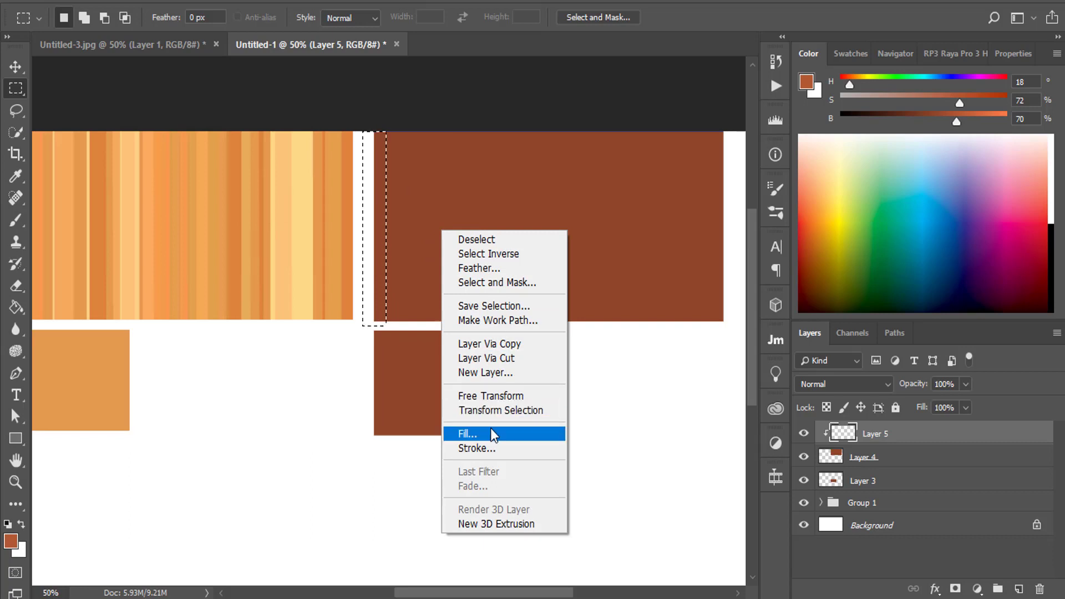
{"action": "left_click", "coordinate": [477, 433]}
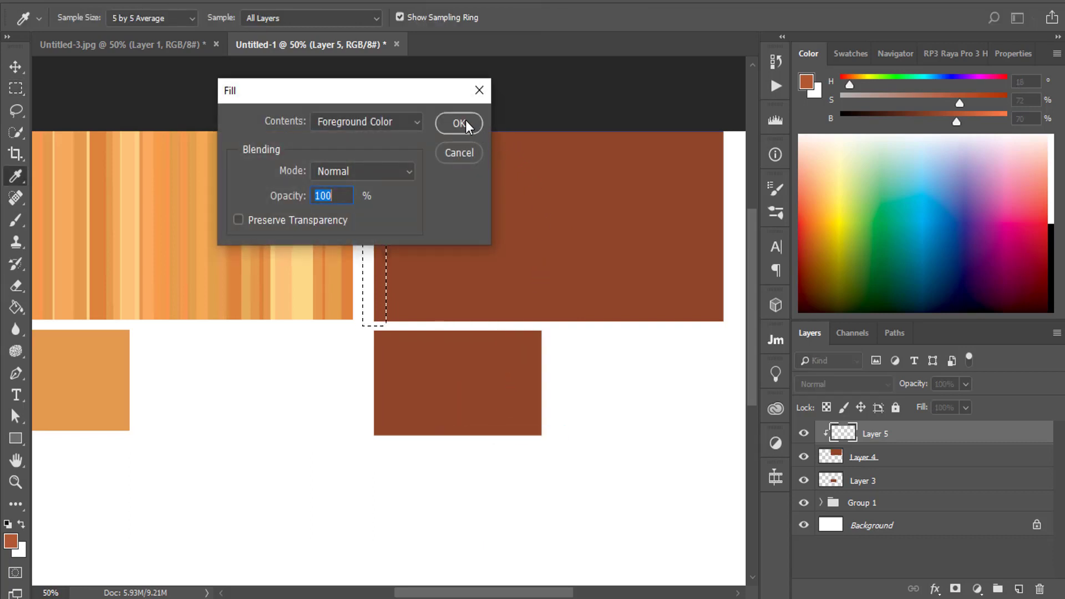
{"action": "left_click", "coordinate": [466, 127]}
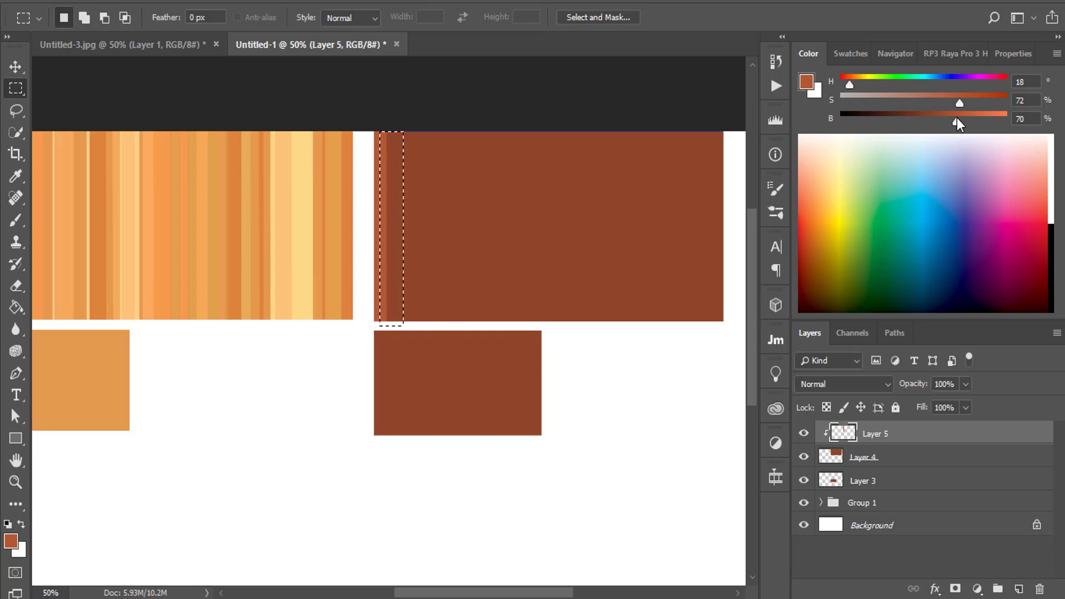
Fill the second vertical strip of the large brown rectangle with the pale brown HSB 18°, 47%, 75%
{"action": "left_click_drag", "start_coordinate": [959, 103], "coordinate": [965, 131]}
{"action": "right_click", "coordinate": [506, 205]}
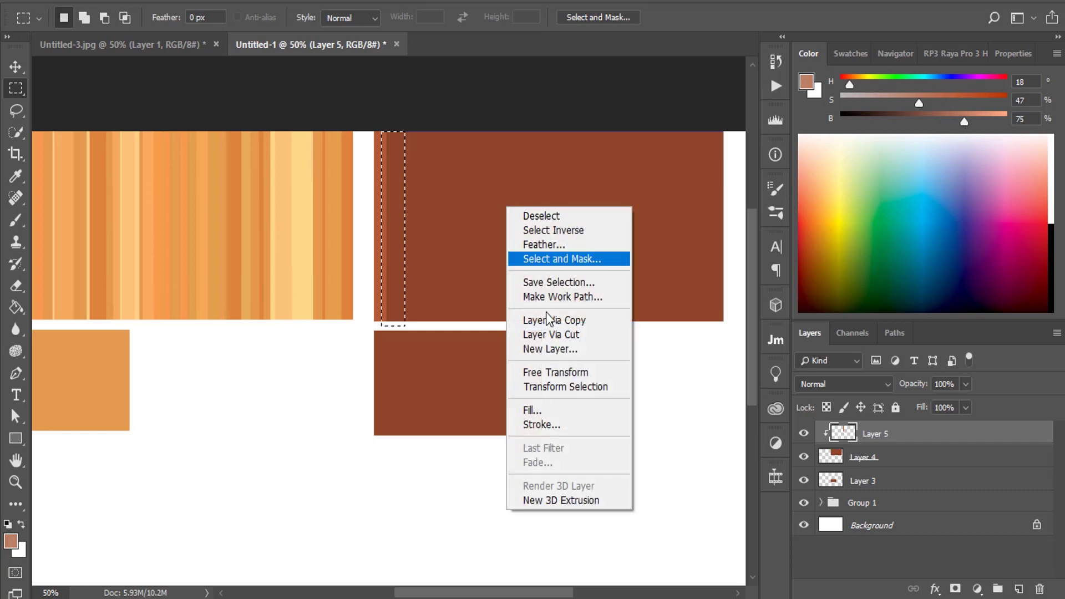
{"action": "left_click", "coordinate": [571, 406]}
{"action": "left_click", "coordinate": [439, 125]}
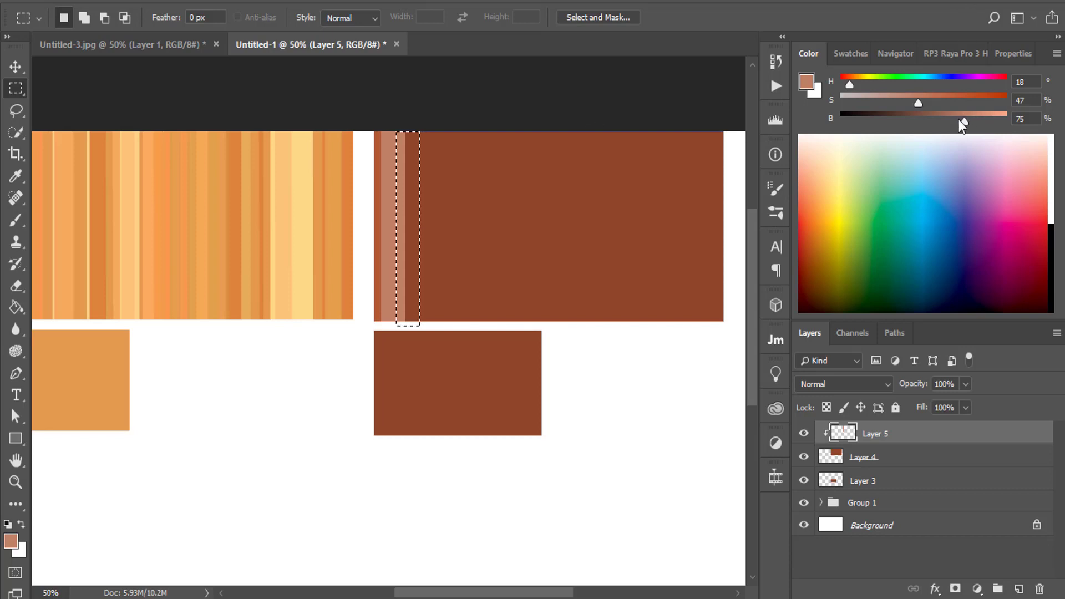
Set the foreground colour to HSB 18°, 69%, 60% and fill the third vertical strip with it
{"action": "mouse_move", "coordinate": [965, 120]}
{"action": "left_mouse_down"}
{"action": "mouse_move", "coordinate": [940, 119]}
{"action": "mouse_move", "coordinate": [955, 104]}
{"action": "left_mouse_up"}
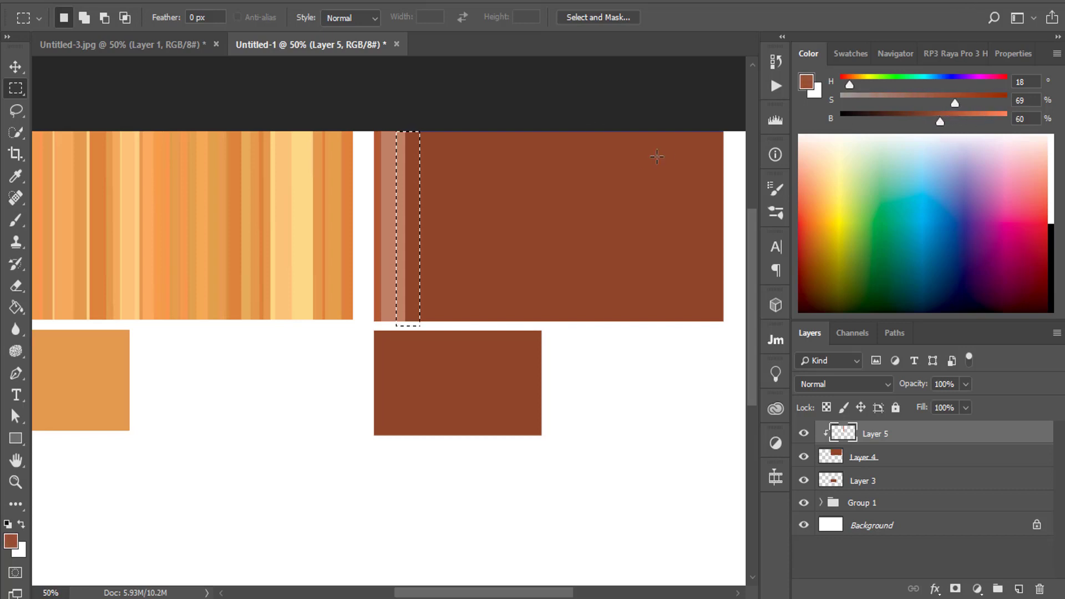
{"action": "right_click", "coordinate": [505, 178]}
{"action": "left_click", "coordinate": [549, 381]}
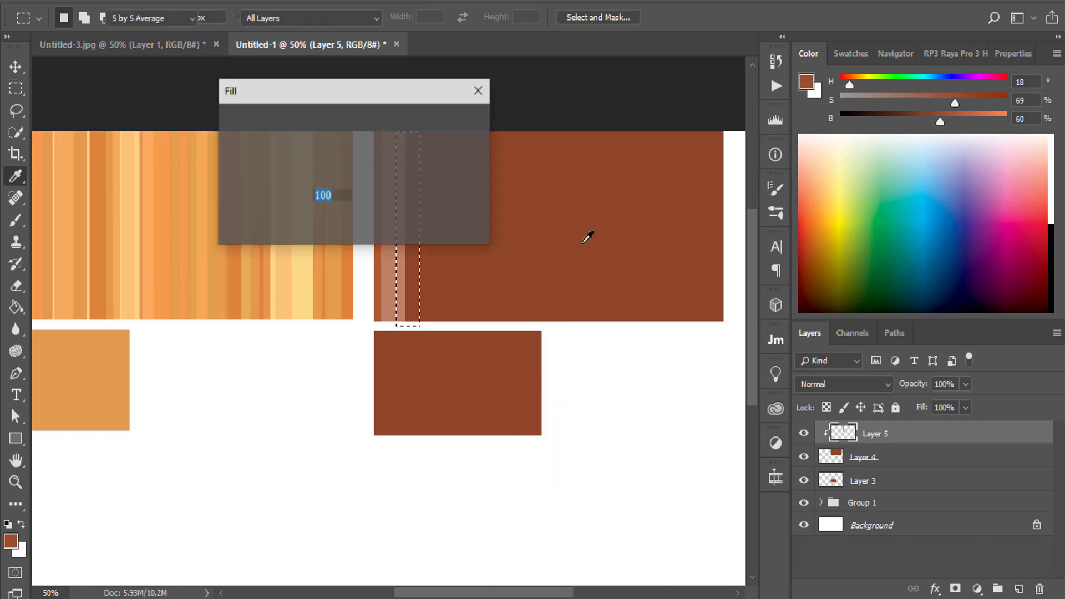
{"action": "left_click", "coordinate": [458, 123]}
{"action": "key", "text": "m"}
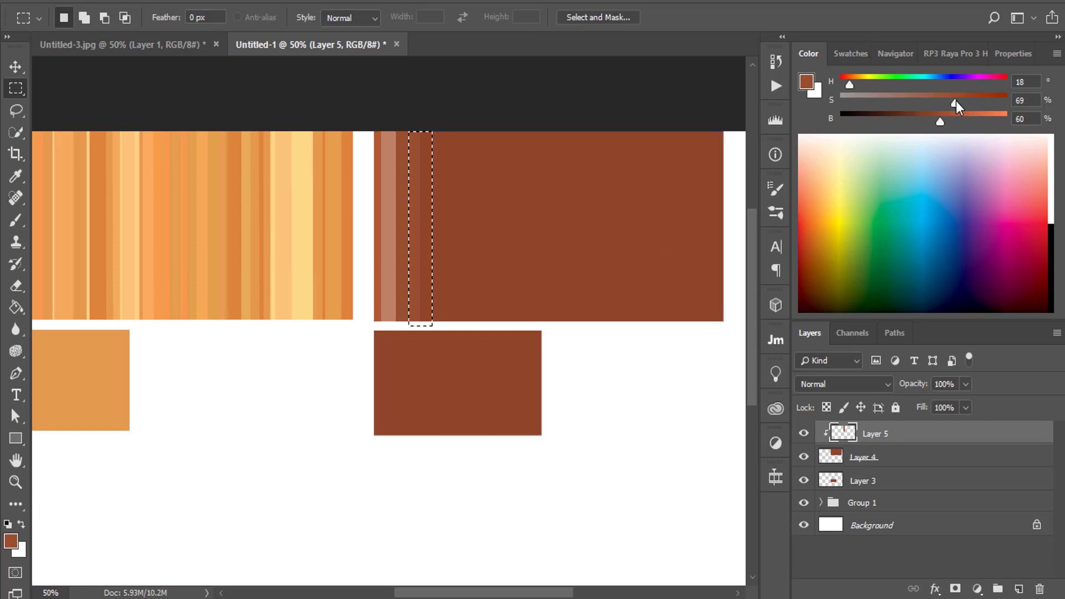
Fill the fourth vertical strip with the greyish brown HSB 18°, 44%, 65%
{"action": "mouse_move", "coordinate": [954, 104]}
{"action": "left_mouse_down"}
{"action": "mouse_move", "coordinate": [916, 106]}
{"action": "mouse_move", "coordinate": [948, 121]}
{"action": "left_mouse_up"}
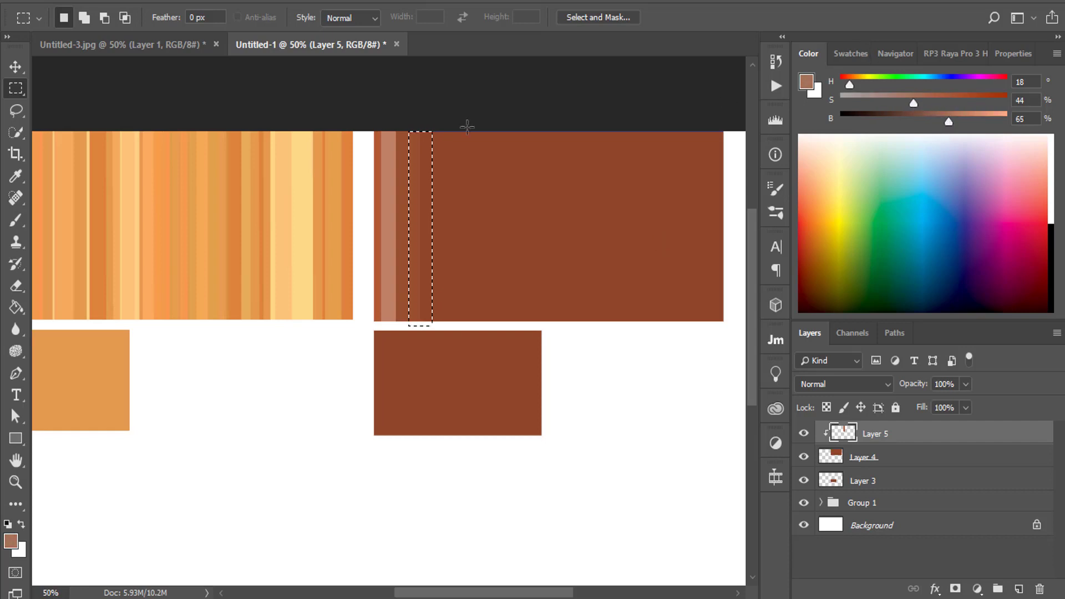
{"action": "right_click", "coordinate": [464, 178]}
{"action": "left_click", "coordinate": [543, 380]}
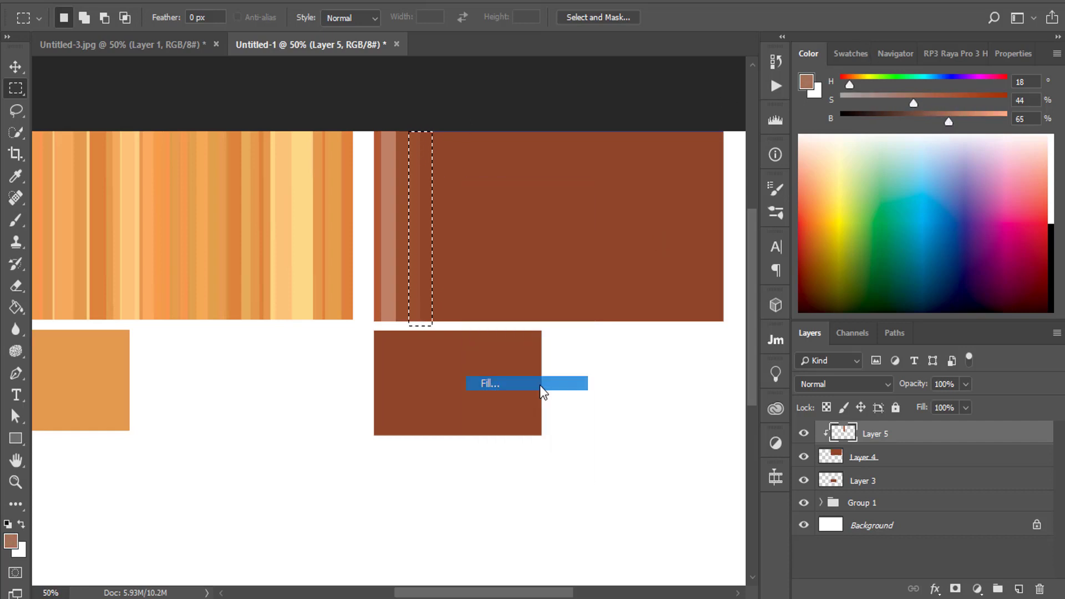
{"action": "left_click", "coordinate": [459, 123]}
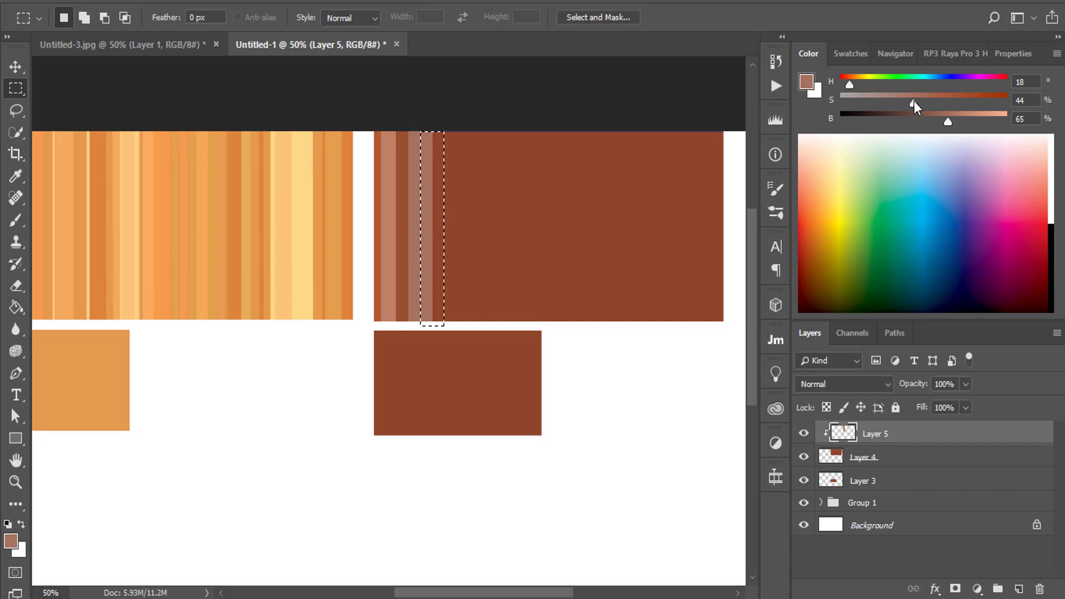
Raise the foreground colour's saturation to 87% and fill the fifth vertical strip with it
{"action": "left_click_drag", "start_coordinate": [914, 103], "coordinate": [985, 106]}
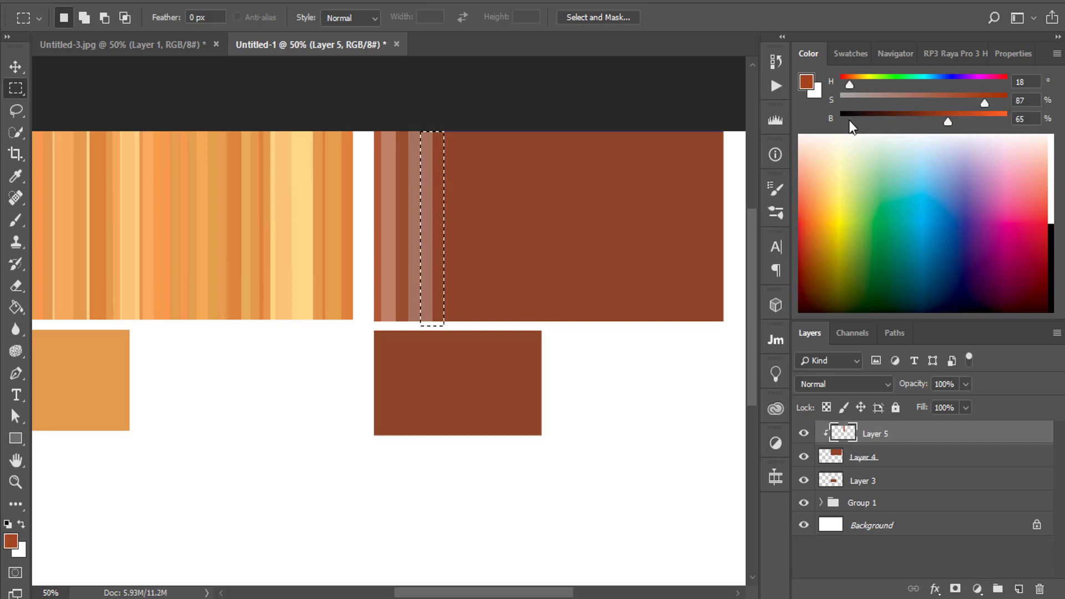
{"action": "right_click", "coordinate": [562, 182]}
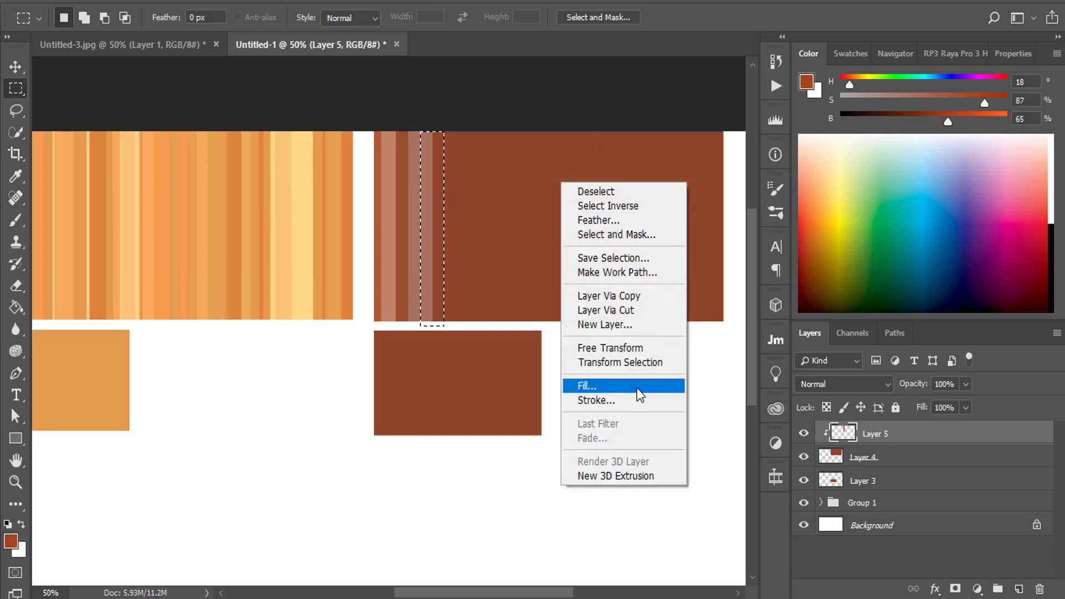
{"action": "left_click", "coordinate": [638, 385]}
{"action": "left_click", "coordinate": [469, 124]}
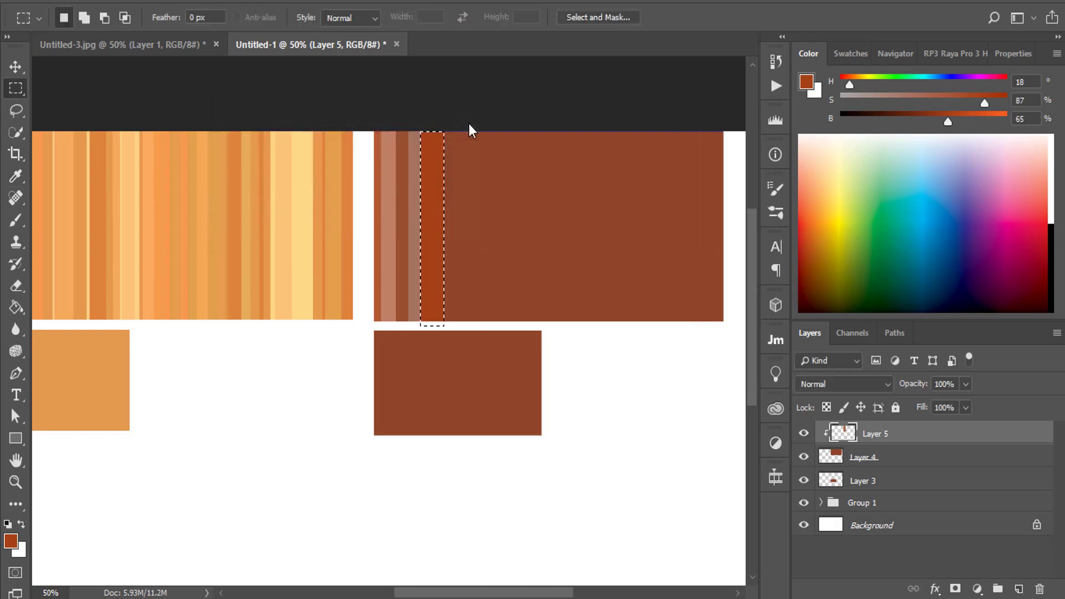
Shift the strip selection right and fill it with the same reddish brown to widen the fifth strip
{"action": "key", "text": "shift+Right"}
{"action": "key", "text": "shift+Right"}
{"action": "key", "text": "shift+Right"}
{"action": "key", "text": "shift+Right"}
{"action": "key", "text": "shift+Right"}
{"action": "key", "text": "shift+Right"}
{"action": "key", "text": "shift+Right"}
{"action": "key", "text": "shift+Right"}
{"action": "key", "text": "shift+F5"}
{"action": "key", "text": "Return"}
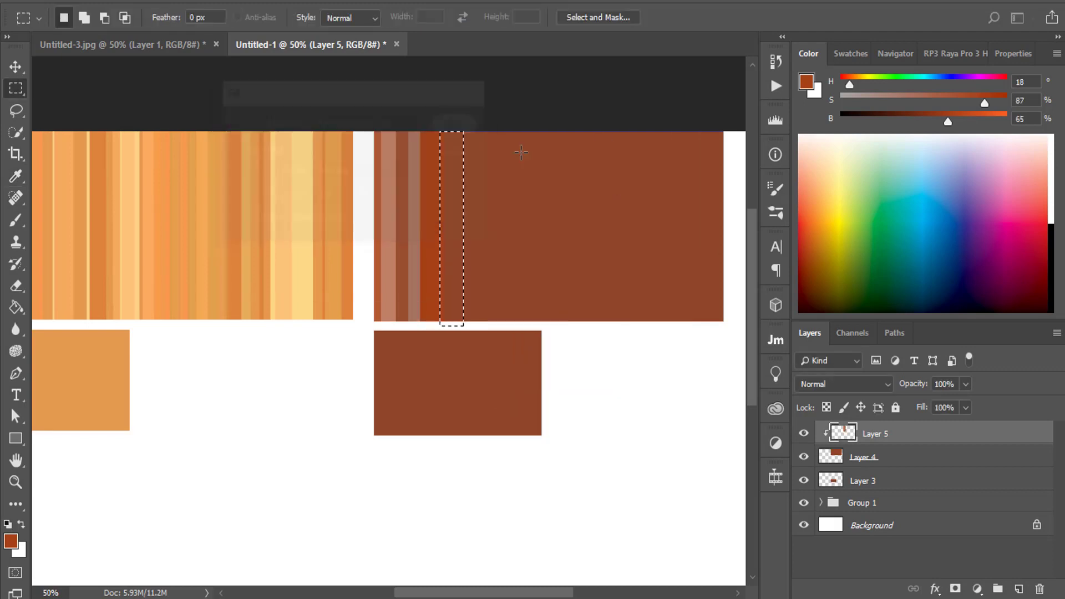
Shift the selection further right and fill that strip with the dark brown HSB 18°, 87%, 44%
{"action": "key", "text": "shift+Right"}
{"action": "key", "text": "shift+Right"}
{"action": "key", "text": "shift+Right"}
{"action": "key", "text": "shift+Right"}
{"action": "left_click_drag", "start_coordinate": [948, 120], "coordinate": [915, 120]}
{"action": "right_click", "coordinate": [527, 194]}
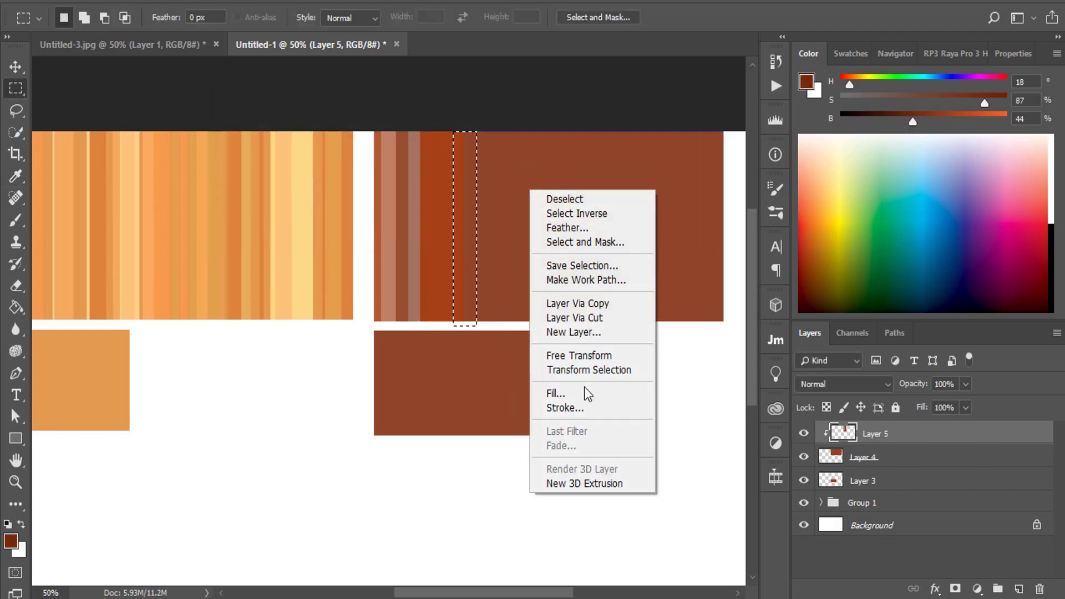
{"action": "left_click", "coordinate": [555, 392]}
{"action": "key", "text": "Return"}
Shift the strip selection right, fill it with the muted brown HSB 18°, 41%, 42%, and move the selection onward
{"action": "key", "text": "shift+Right"}
{"action": "key", "text": "shift+Right"}
{"action": "key", "text": "shift+Right"}
{"action": "left_click_drag", "start_coordinate": [985, 103], "coordinate": [909, 104]}
{"action": "right_click", "coordinate": [533, 211]}
{"action": "left_click", "coordinate": [560, 415]}
{"action": "left_click", "coordinate": [463, 122]}
{"action": "right_click", "coordinate": [583, 204]}
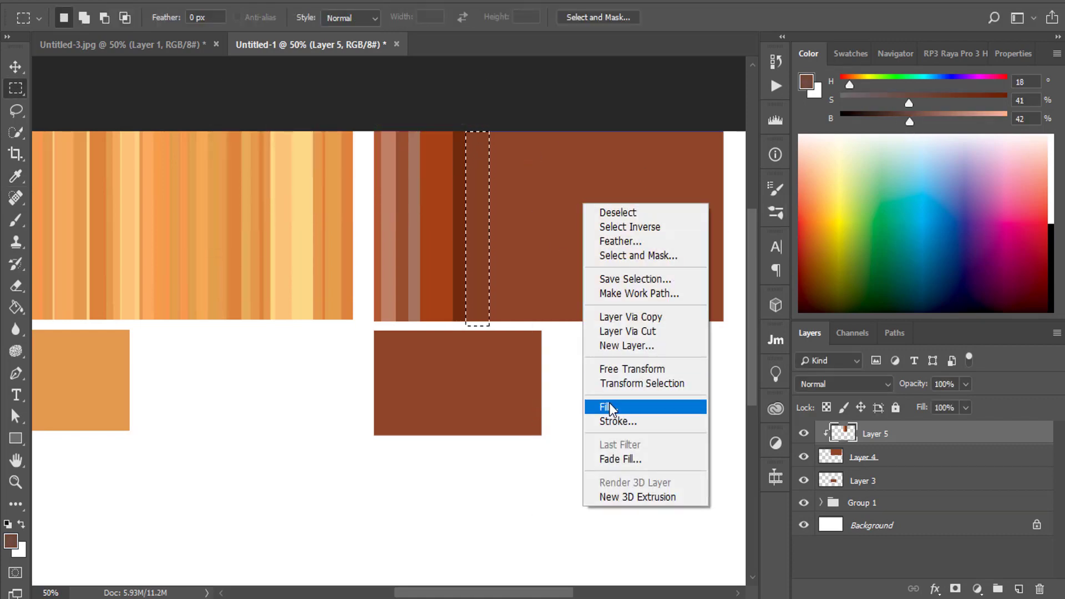
{"action": "left_click", "coordinate": [609, 407]}
{"action": "left_click", "coordinate": [464, 122]}
{"action": "key", "text": "shift+Right"}
{"action": "key", "text": "shift+Right"}
{"action": "key", "text": "shift+Right"}
{"action": "key", "text": "shift+Right"}
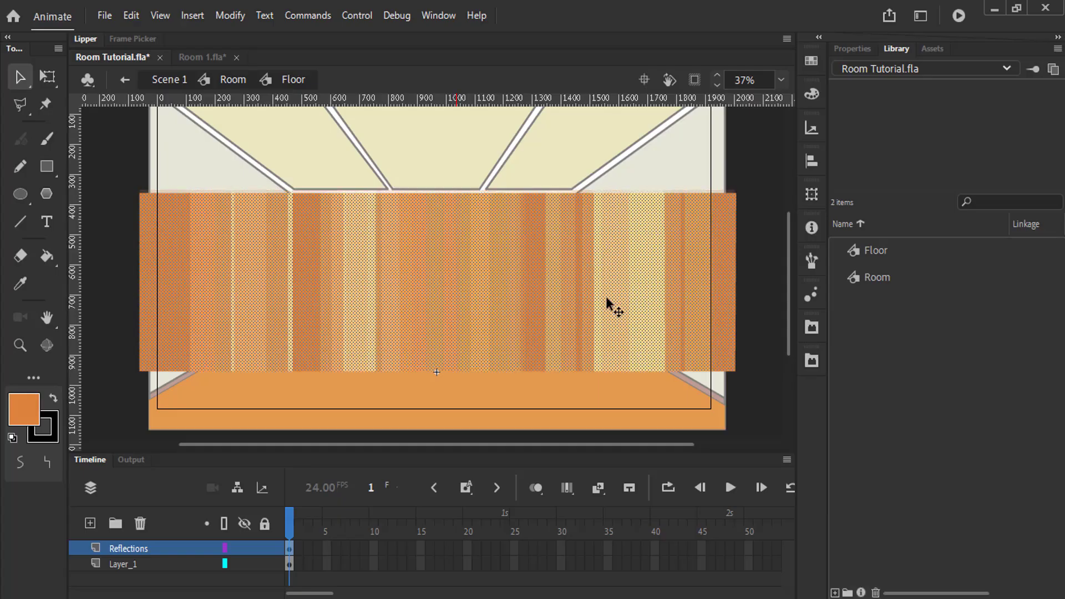
In Animate, move the striped wood texture down over the floor and hide the Reflections layer
{"action": "left_click_drag", "start_coordinate": [607, 305], "coordinate": [611, 348]}
{"action": "scroll", "coordinate": [690, 244], "scroll_direction": "down", "scroll_amount": 3}
{"action": "left_click", "coordinate": [771, 208]}
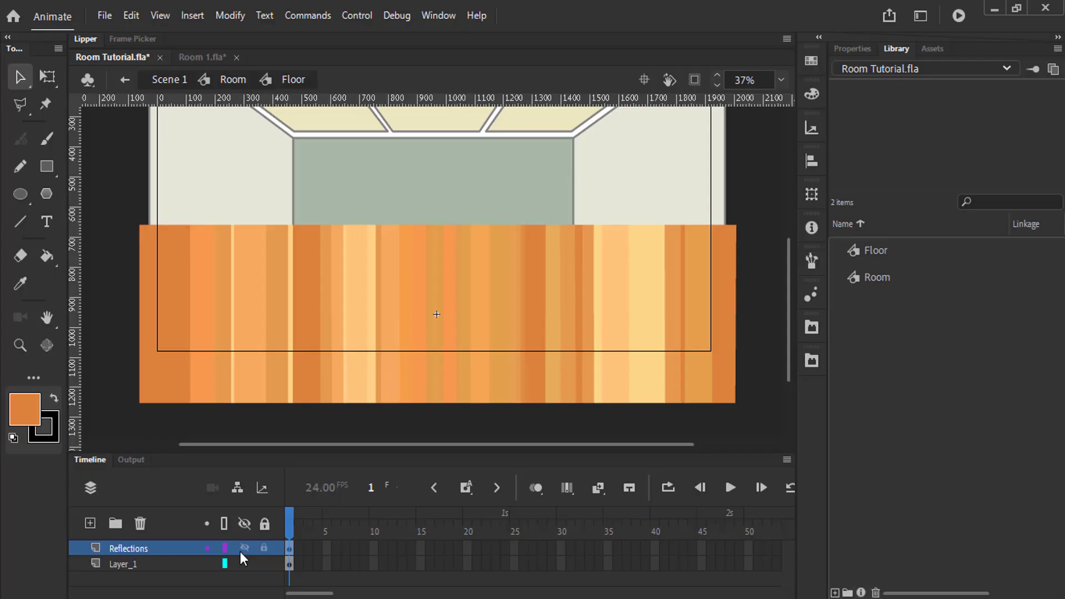
{"action": "left_click", "coordinate": [245, 548]}
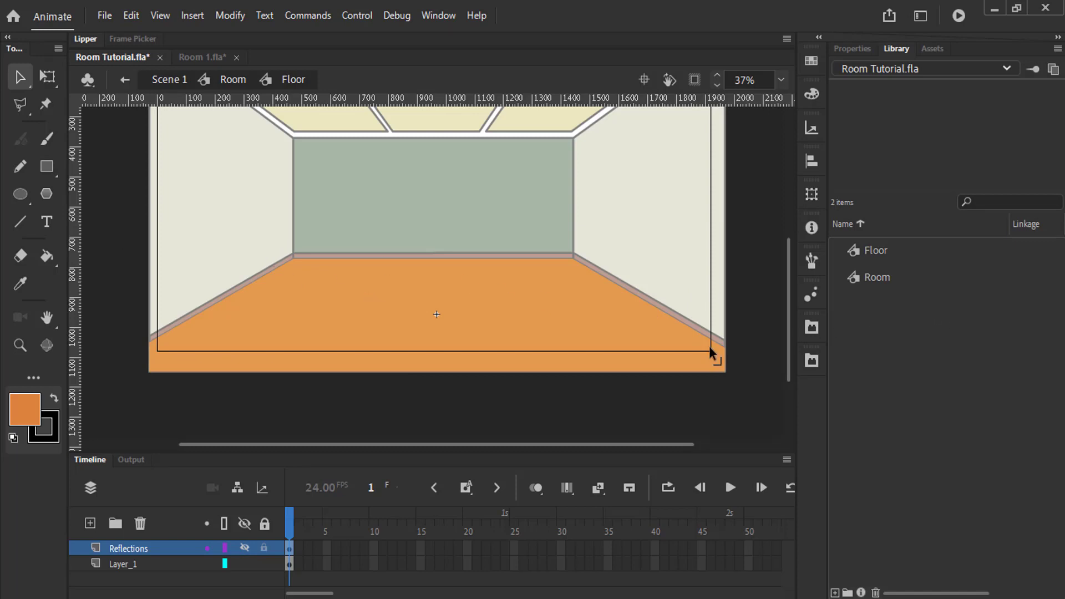
Add a new layer to the Floor symbol and name it Tile line
{"action": "left_click", "coordinate": [95, 523]}
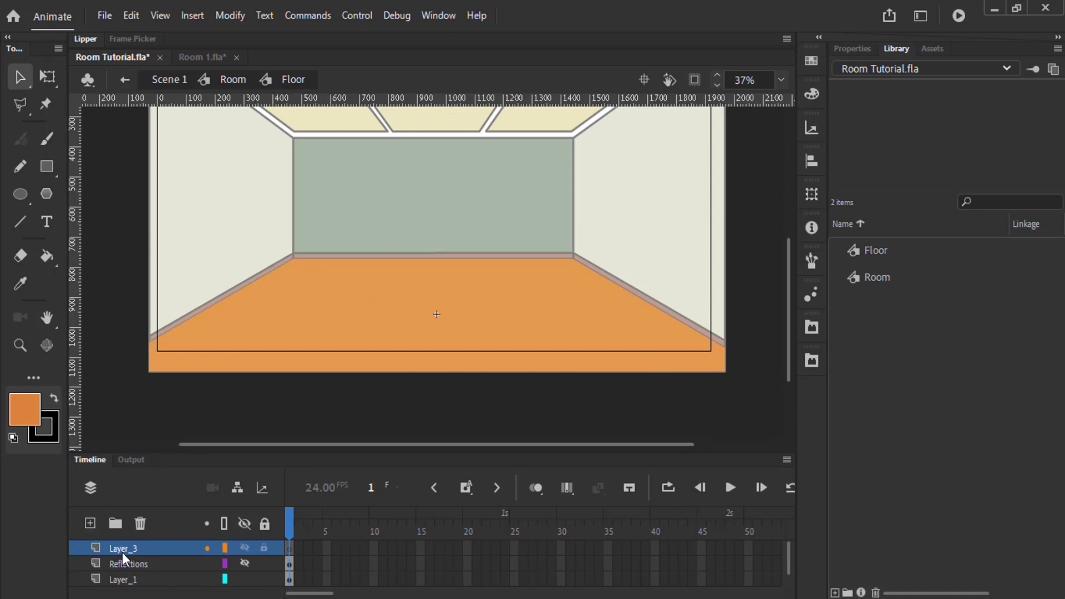
{"action": "double_click", "coordinate": [122, 548]}
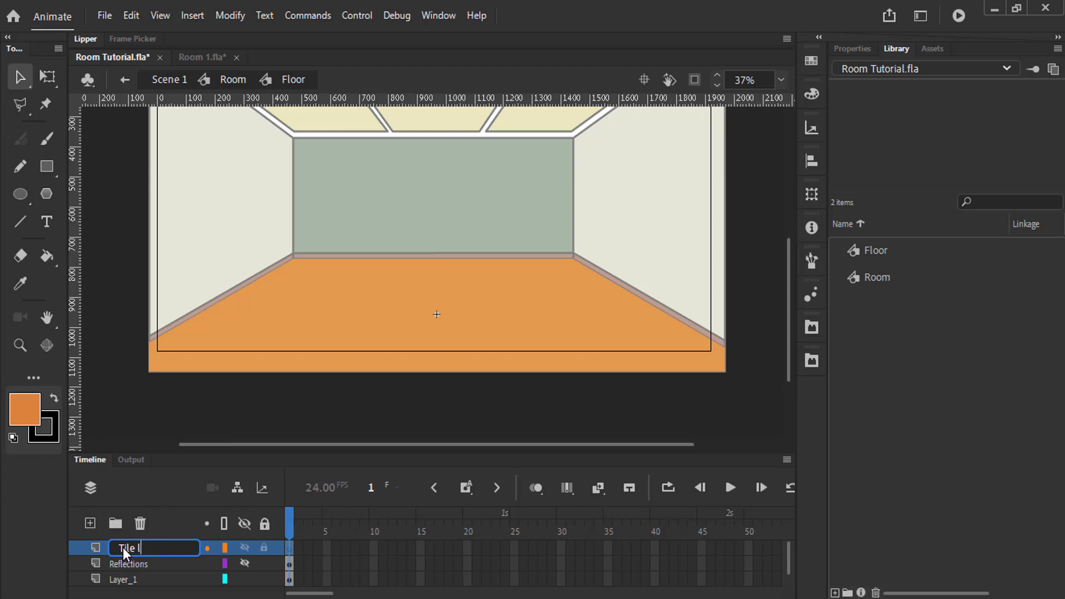
{"action": "key", "text": "Return"}
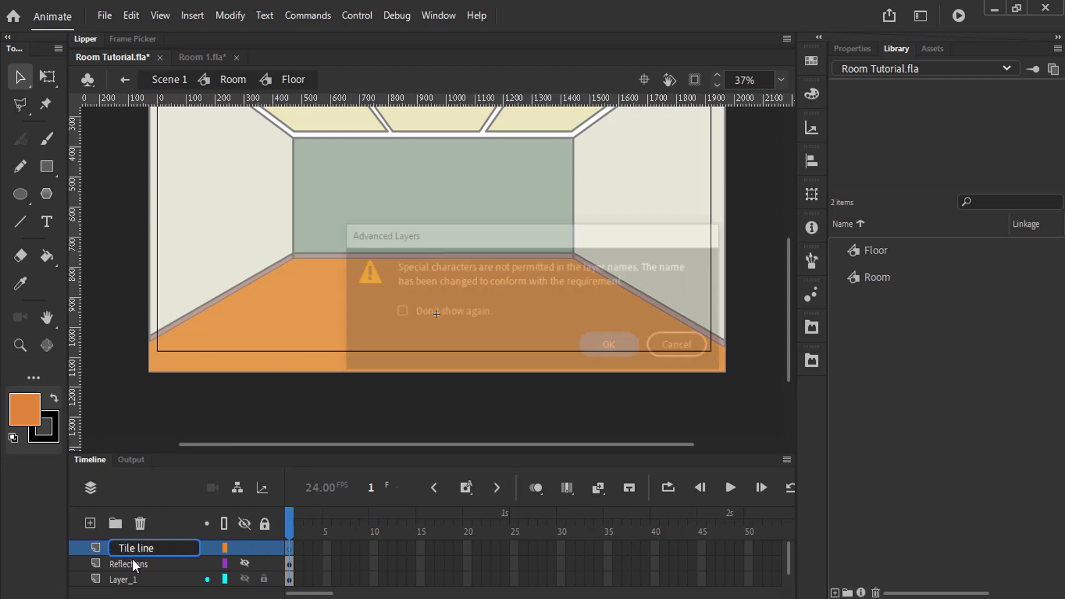
{"action": "left_click", "coordinate": [601, 352]}
Try Layer_1 above the other layers with Reflections shown, and restore the original order and visibility
{"action": "left_click_drag", "start_coordinate": [125, 579], "coordinate": [145, 547]}
{"action": "scroll", "coordinate": [147, 560], "scroll_direction": "down", "scroll_amount": 1}
{"action": "scroll", "coordinate": [147, 561], "scroll_direction": "up", "scroll_amount": 1}
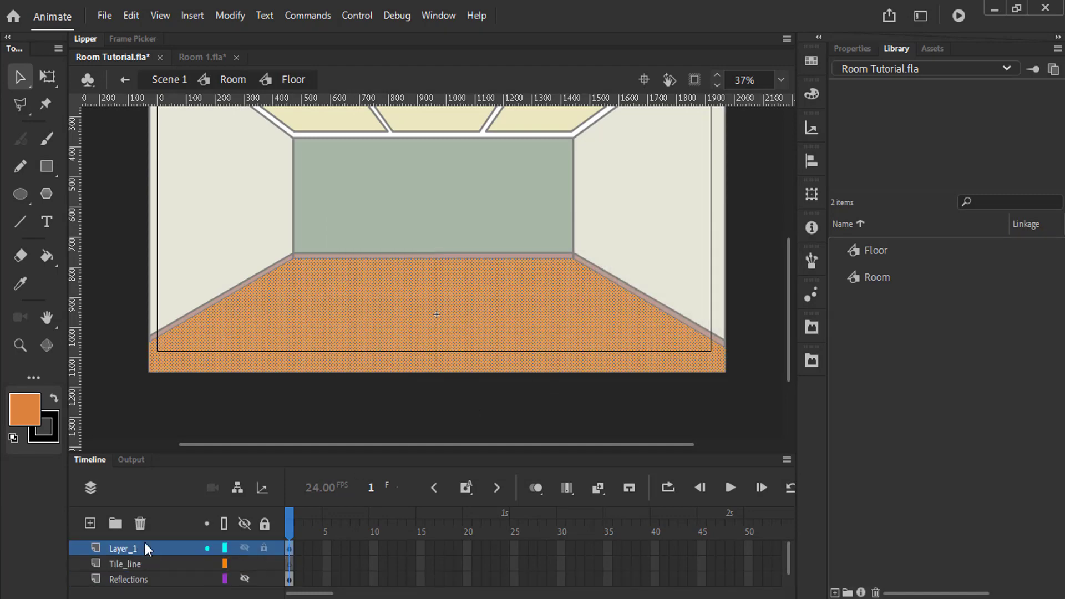
{"action": "left_click", "coordinate": [243, 579]}
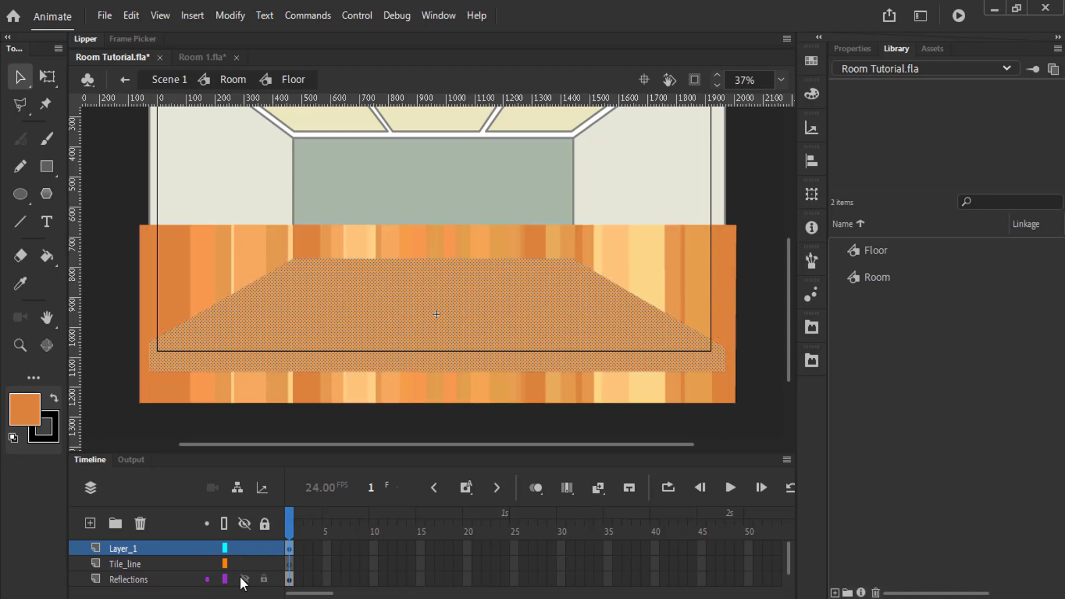
{"action": "left_click", "coordinate": [243, 580]}
{"action": "left_click_drag", "start_coordinate": [135, 548], "coordinate": [137, 584]}
On the Tile_line layer, prepare the Line tool with the darker orange-brown #C76C27 as the stroke colour
{"action": "left_click", "coordinate": [140, 549]}
{"action": "left_click", "coordinate": [141, 565]}
{"action": "left_click", "coordinate": [141, 546]}
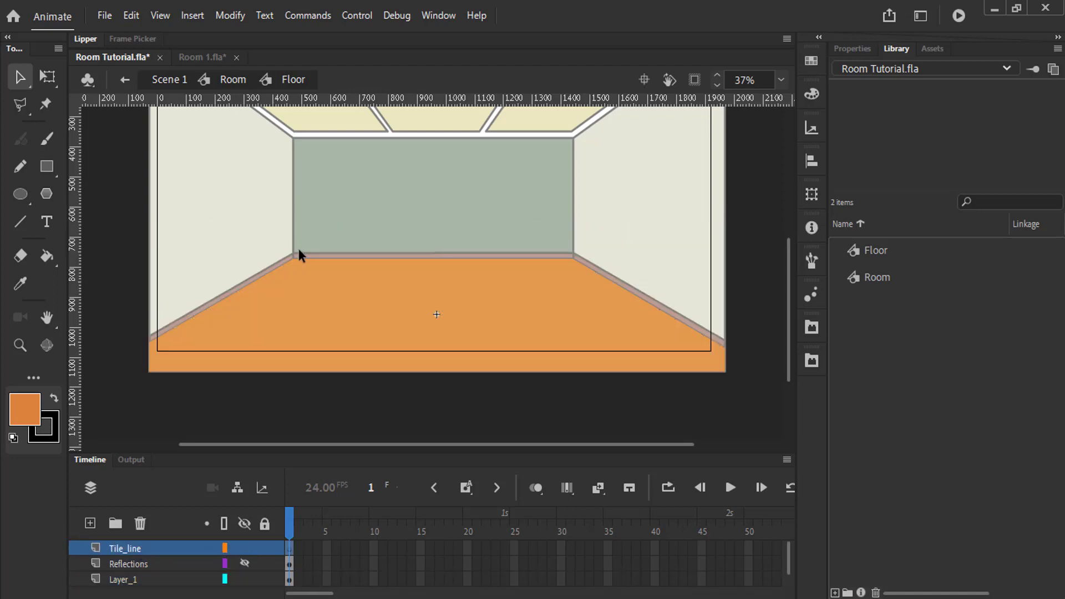
{"action": "key", "text": "z"}
{"action": "left_click", "coordinate": [310, 272]}
{"action": "left_click_drag", "start_coordinate": [462, 291], "coordinate": [440, 285]}
{"action": "key", "text": "n"}
{"action": "left_click", "coordinate": [29, 407]}
{"action": "left_click", "coordinate": [811, 62]}
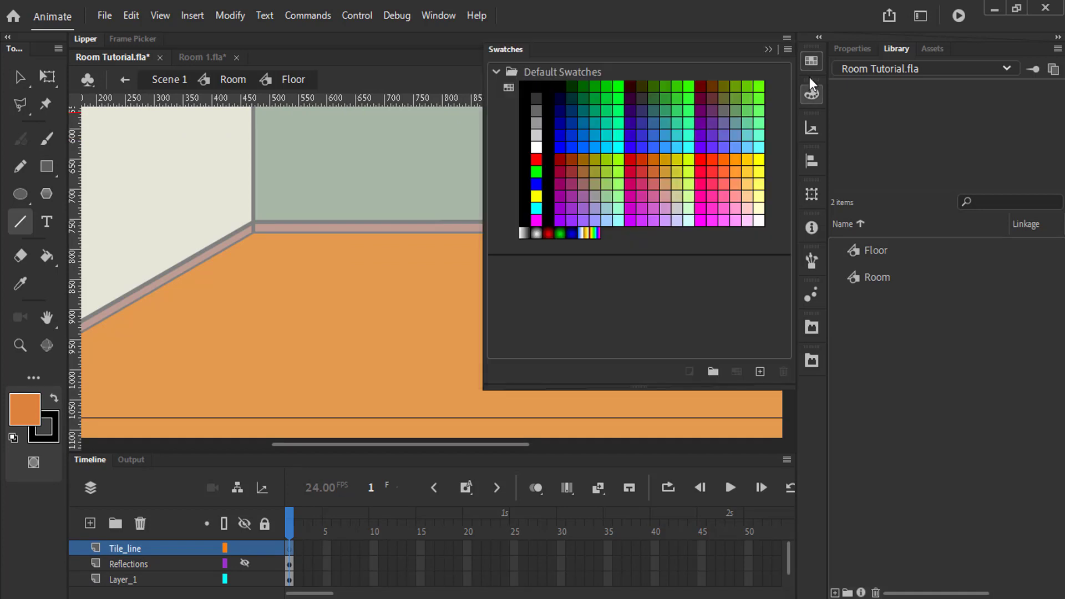
{"action": "left_click", "coordinate": [812, 94]}
{"action": "left_click", "coordinate": [641, 211]}
{"action": "left_click", "coordinate": [639, 228]}
{"action": "left_click", "coordinate": [639, 259]}
{"action": "left_click", "coordinate": [639, 278]}
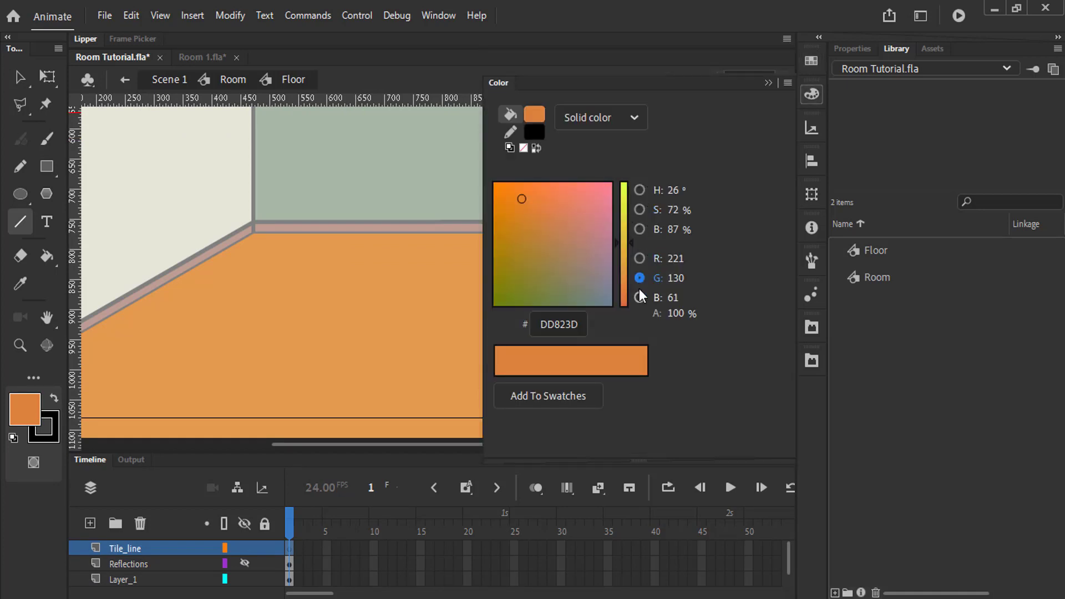
{"action": "left_click", "coordinate": [639, 296]}
{"action": "left_click", "coordinate": [640, 191]}
{"action": "left_click_drag", "start_coordinate": [583, 199], "coordinate": [588, 210]}
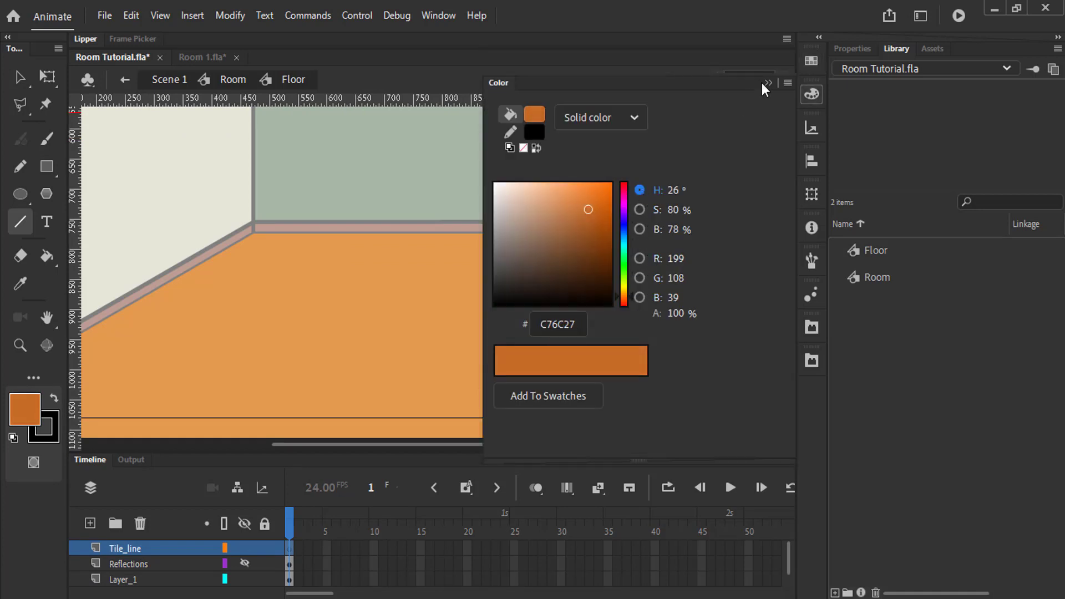
{"action": "left_click", "coordinate": [764, 83]}
{"action": "left_click", "coordinate": [54, 400]}
Draw a horizontal line about 1615 px wide across the floor, a little in front of the back wall
{"action": "left_click", "coordinate": [783, 83]}
{"action": "left_click_drag", "start_coordinate": [625, 264], "coordinate": [655, 121]}
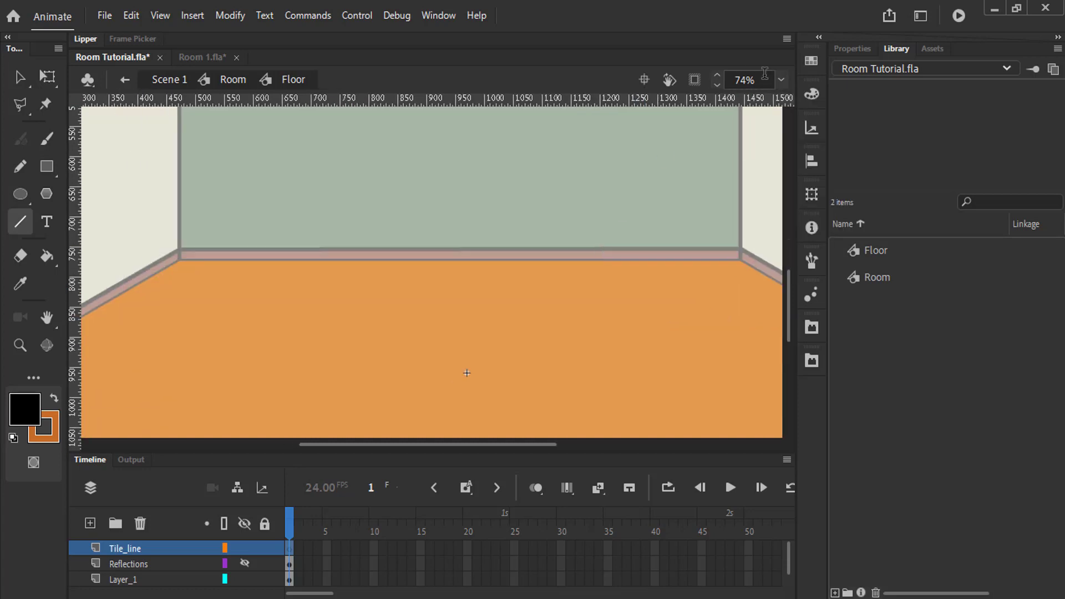
{"action": "left_click", "coordinate": [782, 83]}
{"action": "left_click", "coordinate": [804, 170]}
{"action": "left_click_drag", "start_coordinate": [735, 191], "coordinate": [718, 173]}
{"action": "left_click_drag", "start_coordinate": [126, 282], "coordinate": [755, 282]}
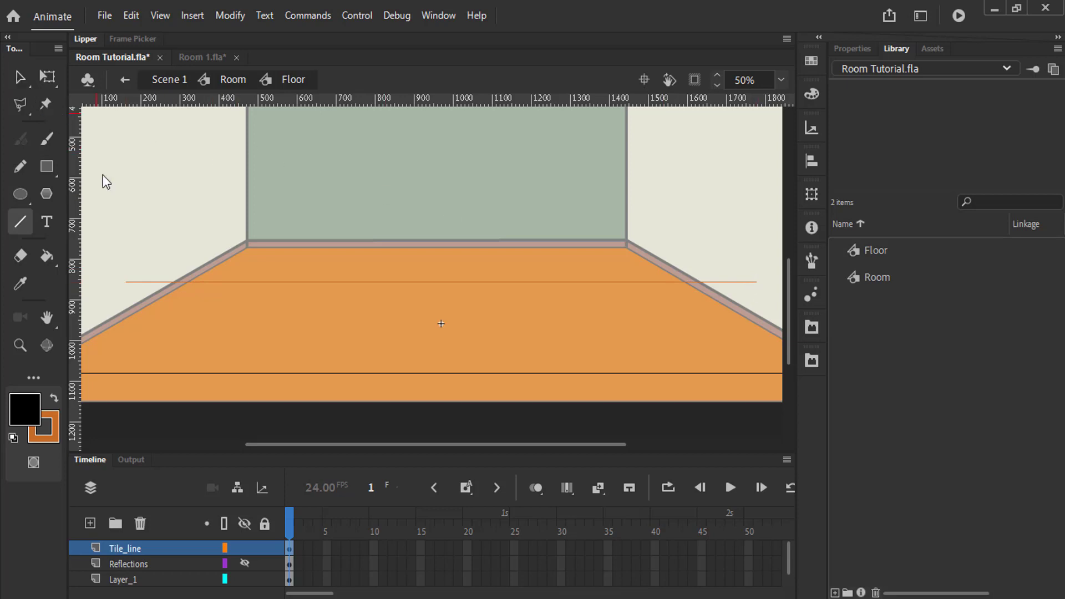
Set the horizontal line's stroke size to 5
{"action": "key", "text": "v"}
{"action": "left_click", "coordinate": [168, 286]}
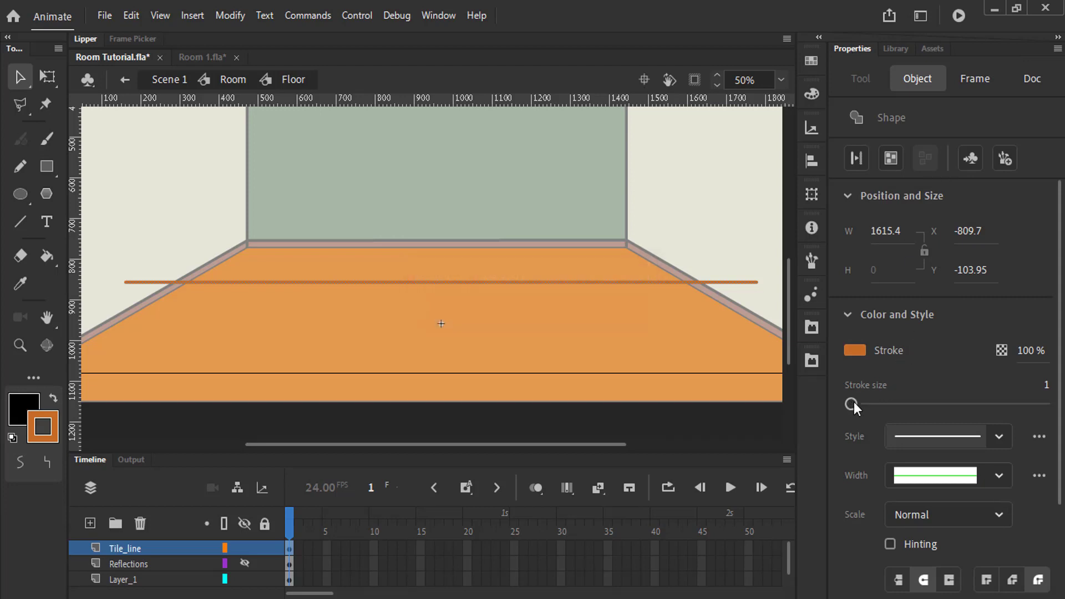
{"action": "left_click", "coordinate": [1047, 385]}
{"action": "left_click", "coordinate": [747, 235]}
{"action": "left_click", "coordinate": [733, 282]}
{"action": "left_click", "coordinate": [1046, 386]}
{"action": "left_click", "coordinate": [729, 194]}
{"action": "scroll", "coordinate": [713, 235], "scroll_direction": "right", "scroll_amount": 1}
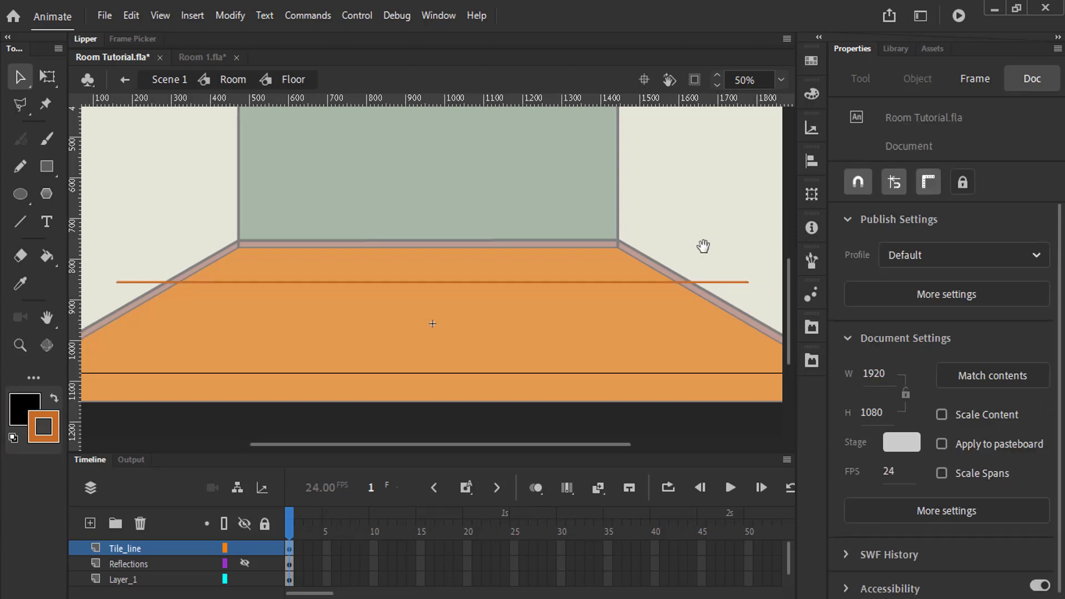
Move the horizontal line up closer to the back wall
{"action": "left_click", "coordinate": [703, 281]}
{"action": "left_click_drag", "start_coordinate": [703, 281], "coordinate": [710, 260]}
{"action": "left_click", "coordinate": [710, 219]}
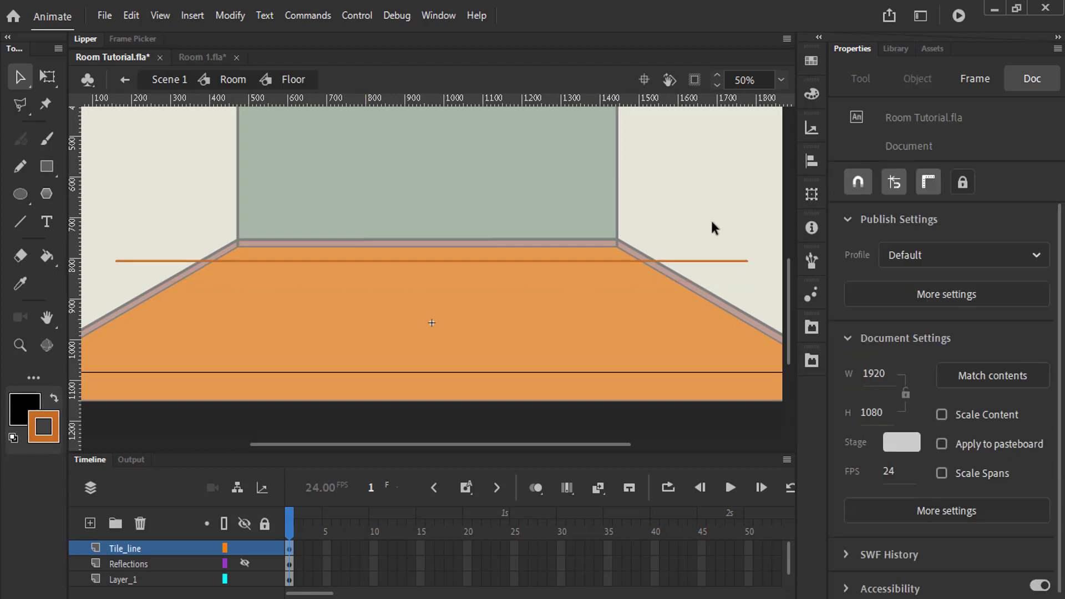
Place two copies of the horizontal line below it, widening the gap toward the front of the room
{"action": "left_click_drag", "start_coordinate": [703, 260], "coordinate": [717, 300]}
{"action": "key", "text": "ctrl+z"}
{"action": "key", "text": "ctrl+z"}
{"action": "left_click", "coordinate": [714, 261]}
{"action": "left_click", "coordinate": [781, 81]}
{"action": "left_click", "coordinate": [784, 136]}
{"action": "key", "text": "space"}
{"action": "left_click_drag", "start_coordinate": [666, 326], "coordinate": [678, 285]}
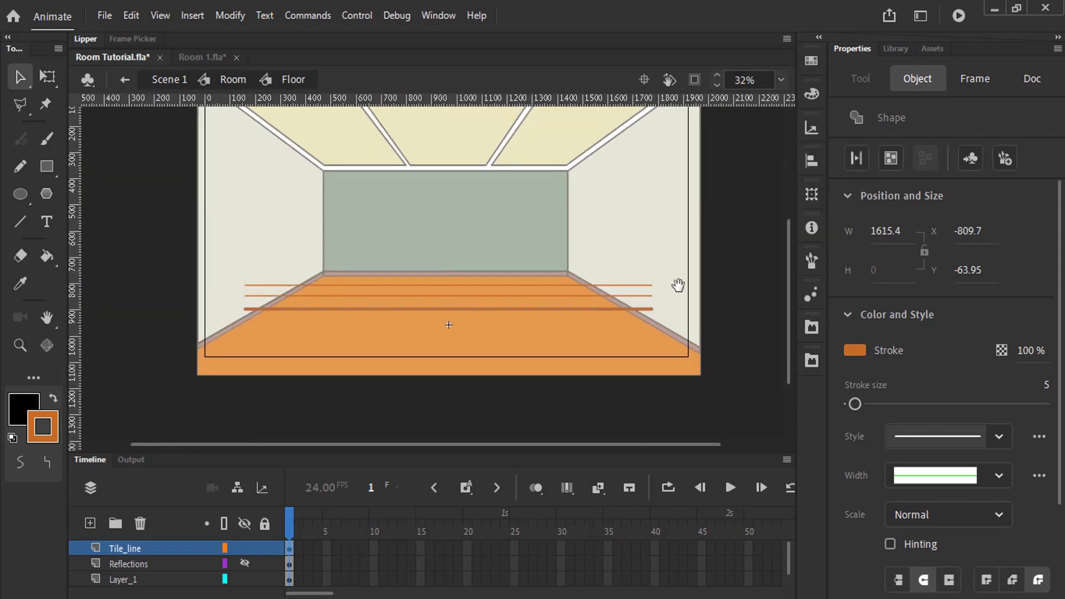
Try a black stroke on the lowest horizontal line and restore its orange-brown stroke
{"action": "key", "text": "x"}
{"action": "key", "text": "z"}
{"action": "left_click_drag", "start_coordinate": [195, 214], "coordinate": [724, 413]}
{"action": "key", "text": "v"}
{"action": "left_click", "coordinate": [453, 289]}
{"action": "left_click", "coordinate": [455, 279]}
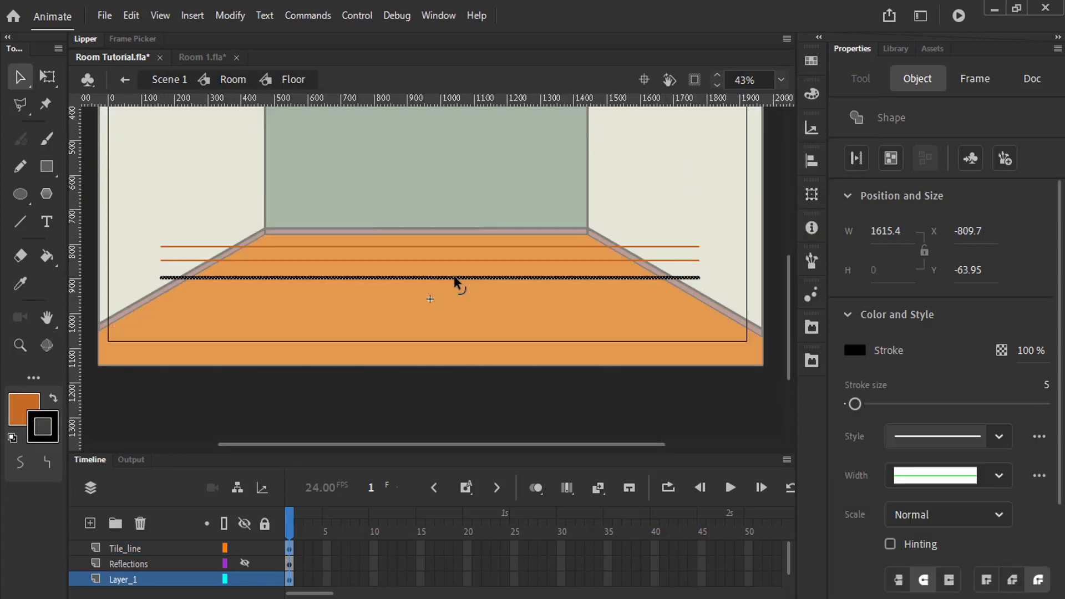
{"action": "left_click", "coordinate": [588, 373]}
{"action": "left_click", "coordinate": [269, 279]}
{"action": "left_click", "coordinate": [52, 398]}
{"action": "left_click", "coordinate": [372, 388]}
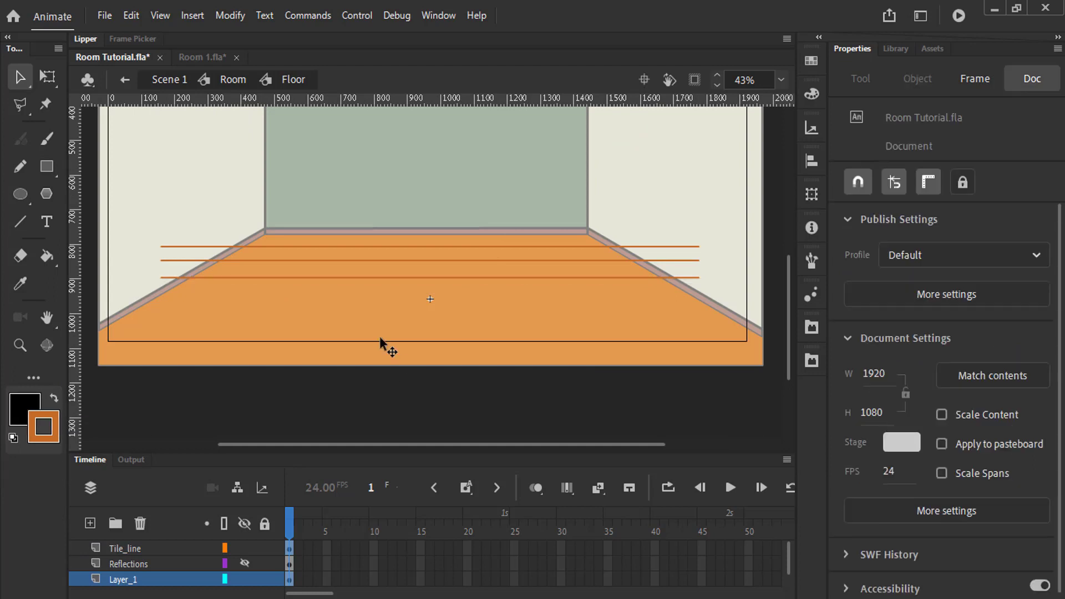
Draw three more horizontal lines across the front part of the floor, extending past its side edges
{"action": "key", "text": "n"}
{"action": "left_click_drag", "start_coordinate": [127, 298], "coordinate": [729, 298]}
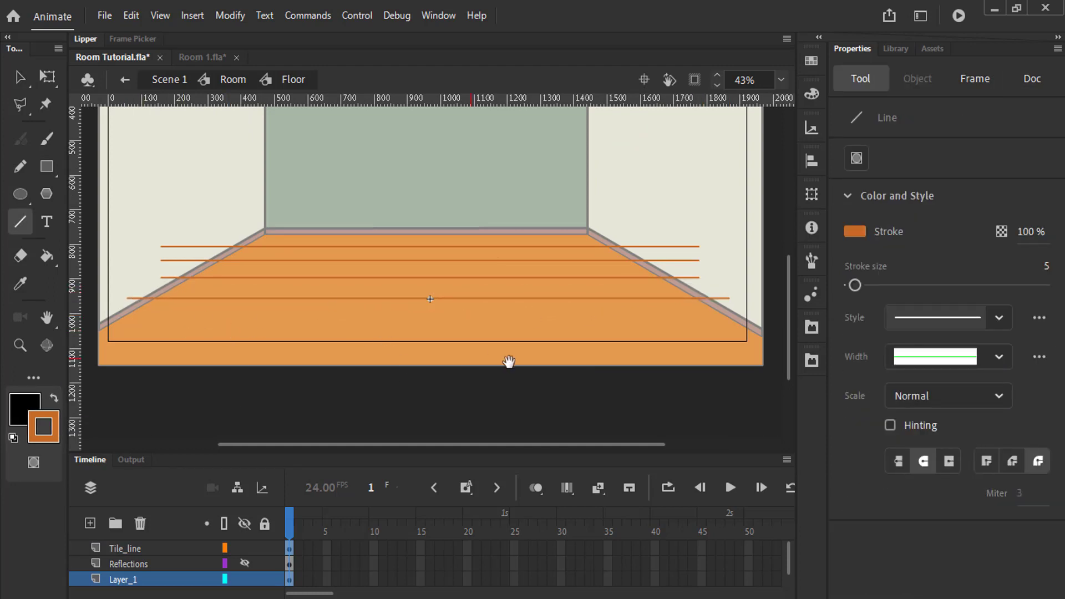
{"action": "left_click_drag", "start_coordinate": [509, 362], "coordinate": [516, 356]}
{"action": "mouse_move", "coordinate": [91, 316]}
{"action": "left_mouse_down"}
{"action": "mouse_move", "coordinate": [652, 357]}
{"action": "mouse_move", "coordinate": [769, 330]}
{"action": "left_mouse_up"}
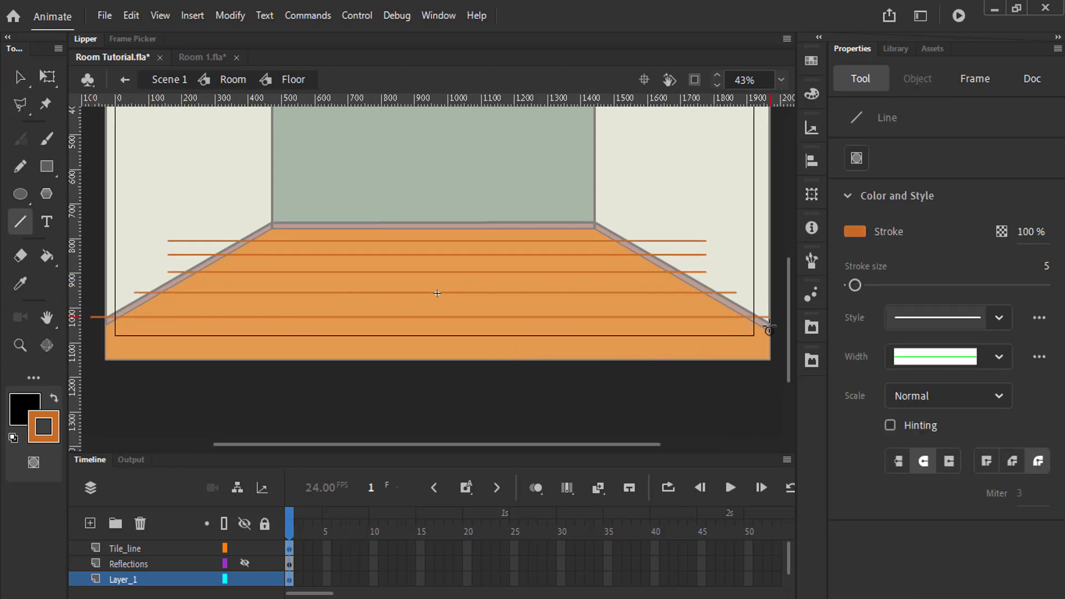
{"action": "left_click_drag", "start_coordinate": [517, 423], "coordinate": [535, 402]}
{"action": "left_click_drag", "start_coordinate": [114, 317], "coordinate": [804, 315]}
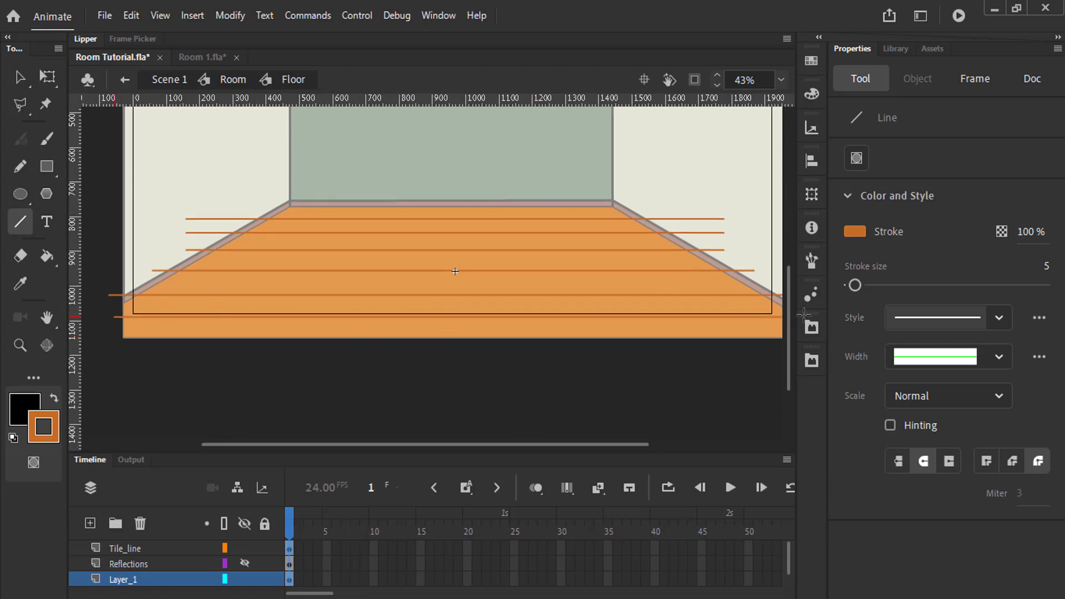
Move the three horizontal lines nearest the back wall slightly upward
{"action": "left_click_drag", "start_coordinate": [714, 384], "coordinate": [695, 403]}
{"action": "key", "text": "v"}
{"action": "left_click", "coordinate": [498, 230]}
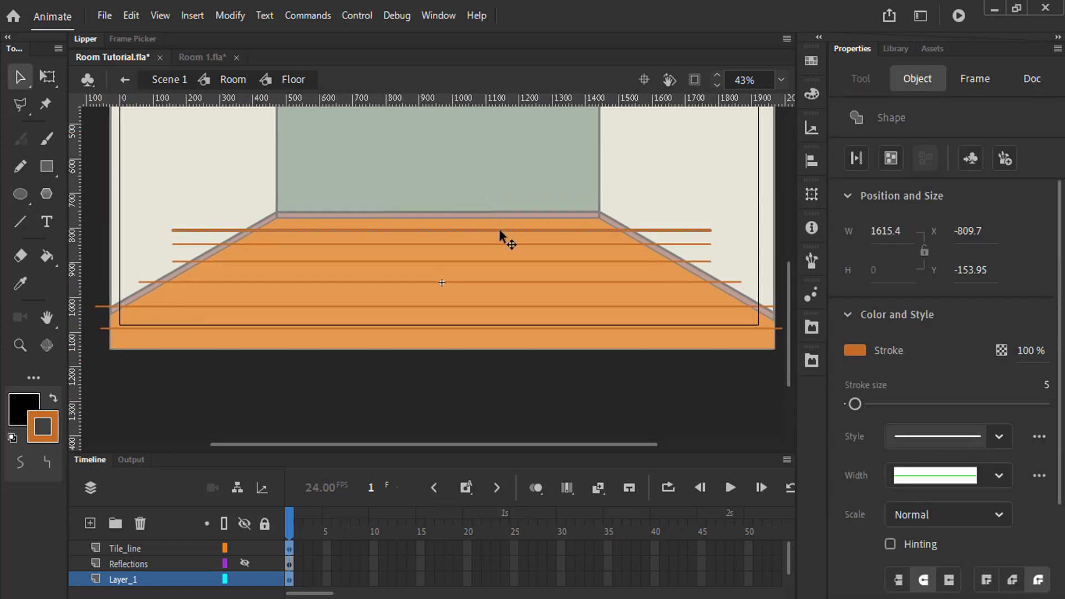
{"action": "left_click_drag", "start_coordinate": [498, 229], "coordinate": [556, 261]}
Nudge the fourth and fifth horizontal lines upward to refine the perspective spacing
{"action": "left_click", "coordinate": [558, 280]}
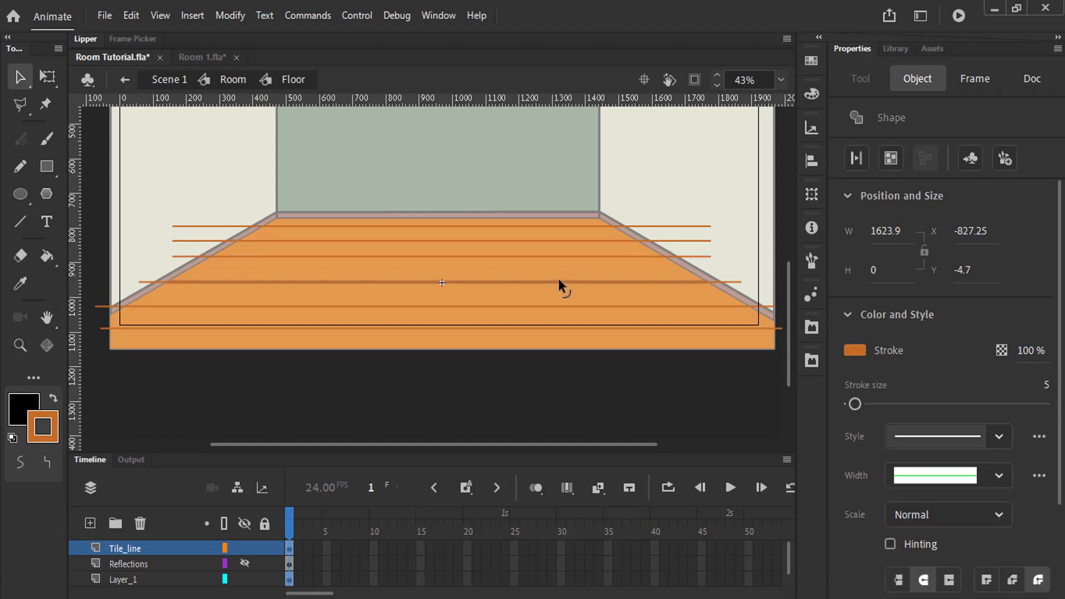
{"action": "key", "text": "Up"}
{"action": "key", "text": "Up"}
{"action": "key", "text": "Up"}
{"action": "left_click", "coordinate": [538, 307]}
{"action": "key", "text": "Up"}
{"action": "key", "text": "Up"}
{"action": "left_click", "coordinate": [534, 389]}
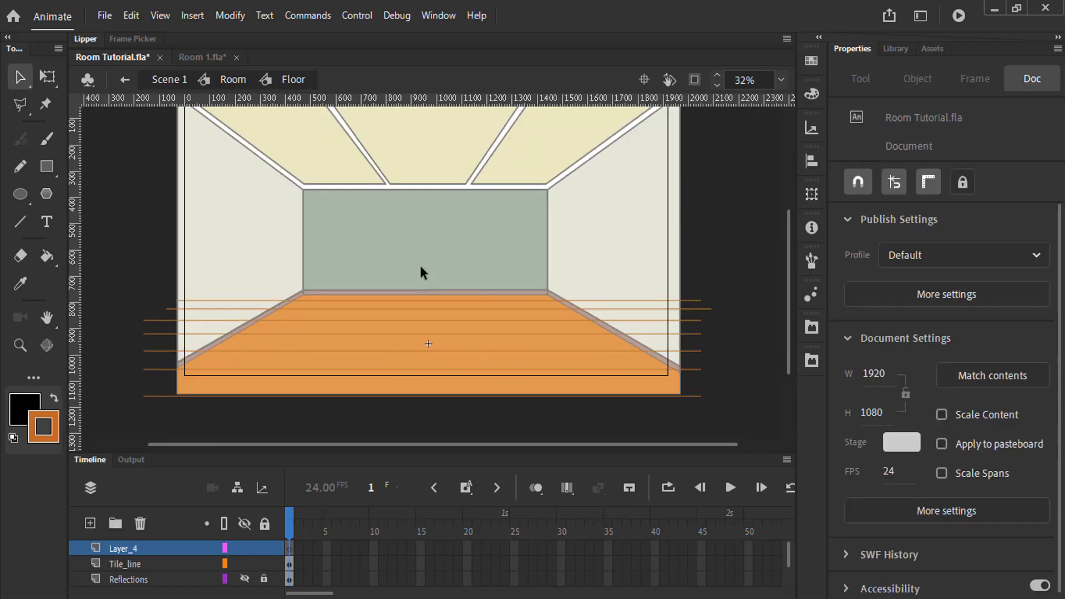
Draw a diagonal line on Layer_4 from the back wall's left part down past the floor's front edge, and lock Tile_line
{"action": "key", "text": "n"}
{"action": "left_click_drag", "start_coordinate": [336, 296], "coordinate": [229, 405]}
{"action": "key", "text": "v"}
{"action": "left_click", "coordinate": [264, 564]}
Copy the diagonal into four left-slanting floor lines and angle a fifth toward the floor's front right corner
{"action": "left_click", "coordinate": [183, 405]}
{"action": "left_click_drag", "start_coordinate": [229, 404], "coordinate": [278, 405]}
{"action": "left_click_drag", "start_coordinate": [279, 405], "coordinate": [322, 405]}
{"action": "left_click_drag", "start_coordinate": [322, 405], "coordinate": [373, 412]}
{"action": "double_click", "coordinate": [761, 420]}
{"action": "left_click_drag", "start_coordinate": [362, 422], "coordinate": [698, 424]}
{"action": "double_click", "coordinate": [719, 412]}
{"action": "left_click", "coordinate": [718, 412]}
{"action": "left_click", "coordinate": [720, 399]}
{"action": "left_click_drag", "start_coordinate": [217, 414], "coordinate": [208, 413]}
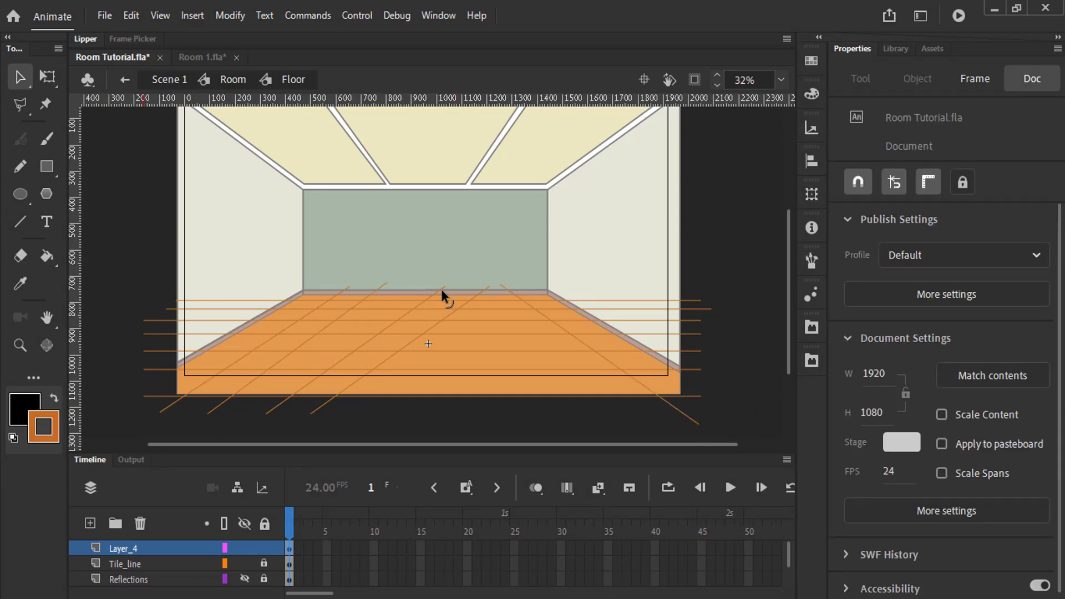
Adjust the end points of the diagonal lines so they fan out from the back wall toward the front
{"action": "left_click_drag", "start_coordinate": [445, 287], "coordinate": [425, 278]}
{"action": "left_click_drag", "start_coordinate": [489, 286], "coordinate": [454, 275]}
{"action": "left_click_drag", "start_coordinate": [311, 413], "coordinate": [390, 419]}
{"action": "left_click_drag", "start_coordinate": [266, 414], "coordinate": [312, 423]}
{"action": "left_click_drag", "start_coordinate": [208, 414], "coordinate": [231, 415]}
{"action": "left_click_drag", "start_coordinate": [502, 286], "coordinate": [496, 285]}
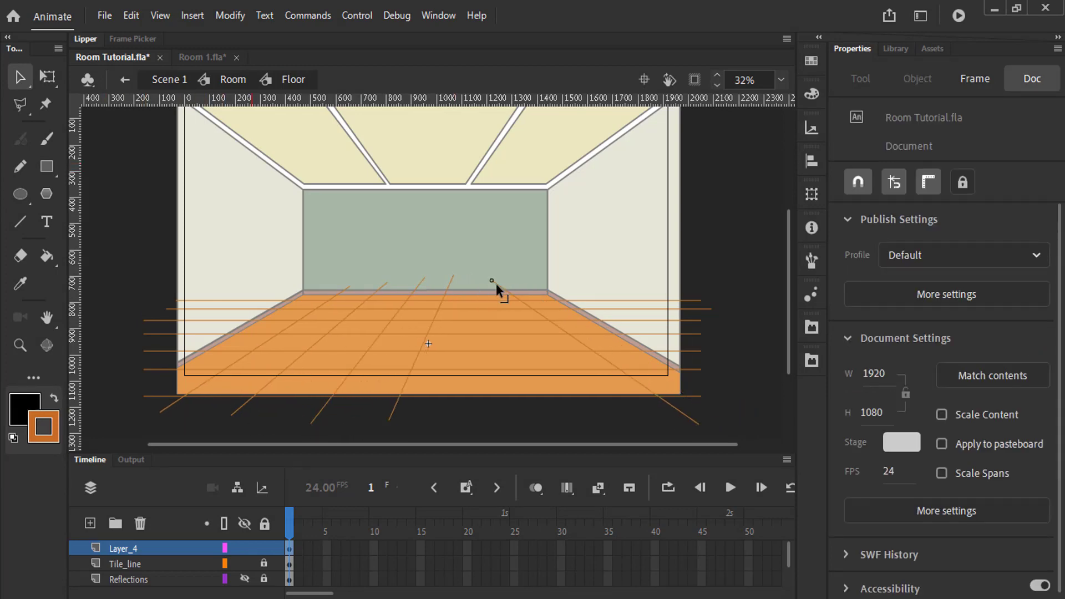
Copy the right-slanting line and swing its front end toward the floor's centre to make it nearly vertical
{"action": "left_click", "coordinate": [621, 371]}
{"action": "left_click_drag", "start_coordinate": [622, 371], "coordinate": [599, 370], "text": "alt"}
{"action": "left_click", "coordinate": [654, 430]}
{"action": "left_click_drag", "start_coordinate": [673, 424], "coordinate": [451, 399]}
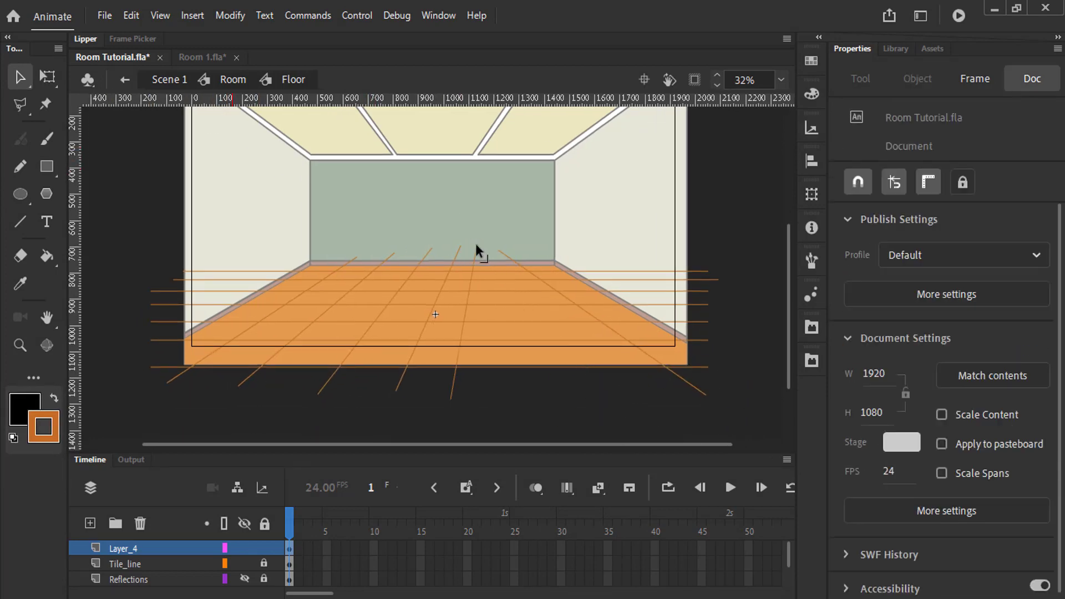
Shift the back ends of the three lines nearest the centre slightly left
{"action": "left_click_drag", "start_coordinate": [432, 248], "coordinate": [421, 248]}
{"action": "left_click_drag", "start_coordinate": [460, 246], "coordinate": [442, 245]}
{"action": "left_click_drag", "start_coordinate": [476, 245], "coordinate": [460, 245]}
Copy and reangle the right-slanting line into three fanned lines on the floor's right half, and adjust the centre line's back end
{"action": "left_click_drag", "start_coordinate": [705, 395], "coordinate": [526, 396]}
{"action": "mouse_move", "coordinate": [526, 395]}
{"action": "left_mouse_down", "text": "alt"}
{"action": "mouse_move", "coordinate": [563, 392]}
{"action": "mouse_move", "coordinate": [545, 396]}
{"action": "left_mouse_up", "text": "alt"}
{"action": "left_click_drag", "start_coordinate": [545, 395], "coordinate": [609, 394]}
{"action": "left_click", "coordinate": [633, 413]}
{"action": "left_click_drag", "start_coordinate": [609, 396], "coordinate": [662, 394]}
{"action": "left_click", "coordinate": [125, 564]}
{"action": "left_click_drag", "start_coordinate": [442, 246], "coordinate": [460, 242]}
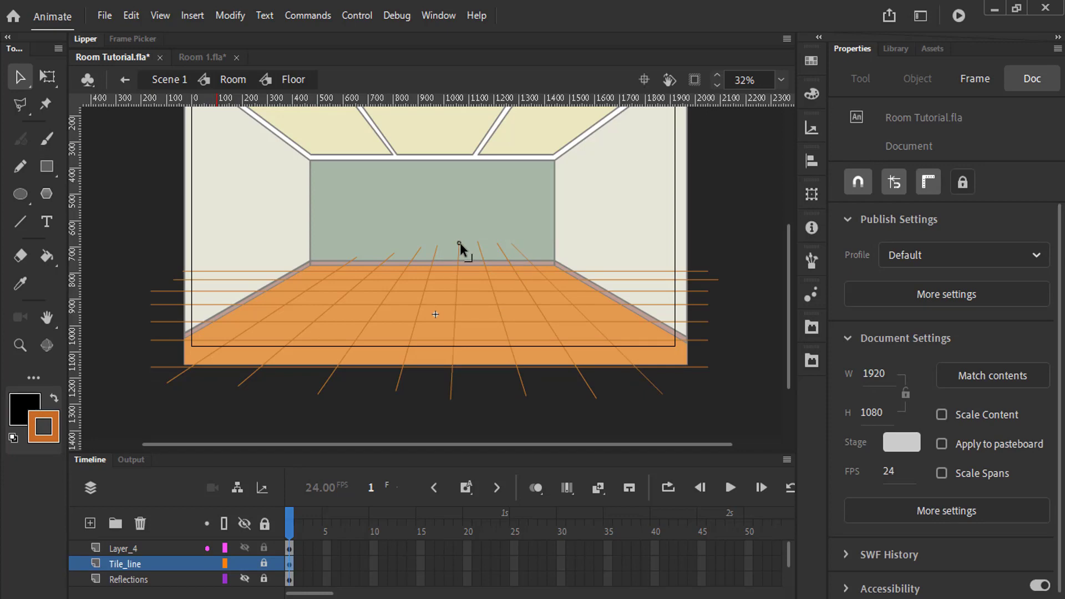
Merge Layer_4 and Tile_line into a single layer and rename it Tile_lines
{"action": "left_click", "coordinate": [161, 544], "text": "shift"}
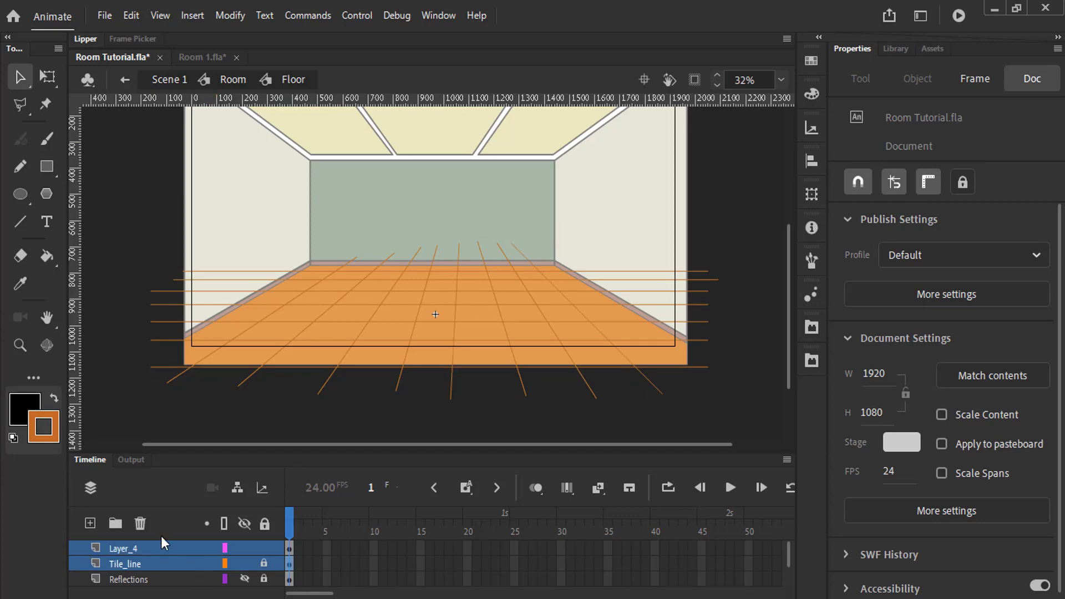
{"action": "right_click", "coordinate": [147, 564]}
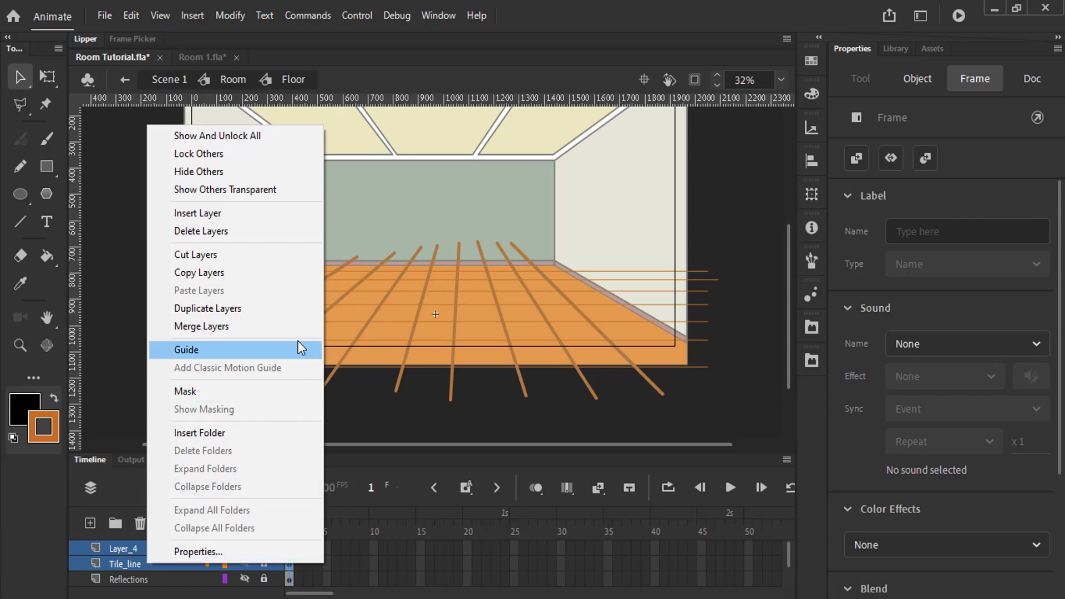
{"action": "left_click", "coordinate": [279, 329]}
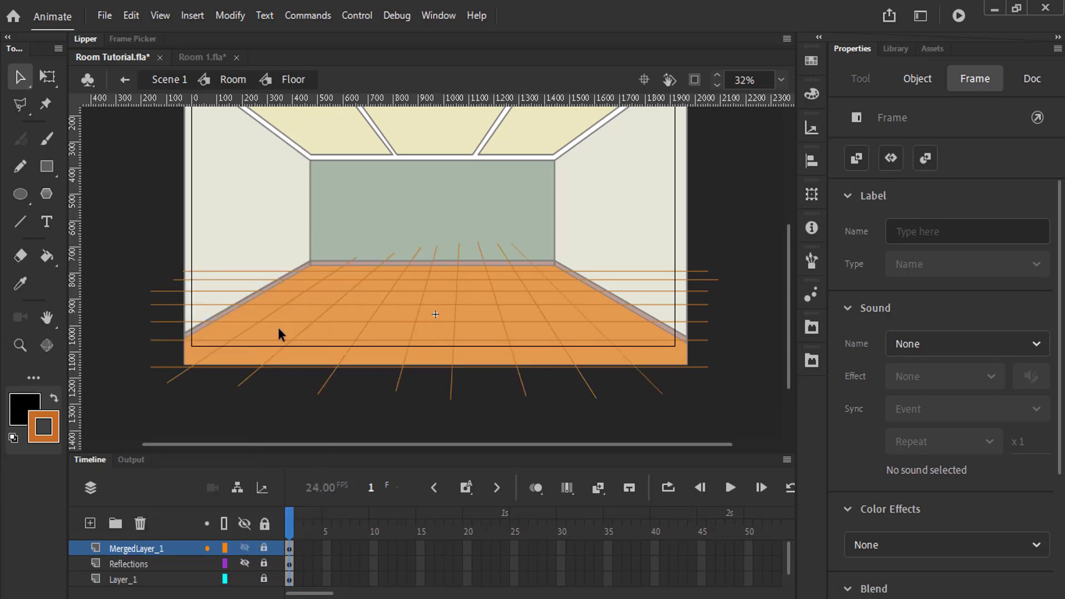
{"action": "double_click", "coordinate": [134, 550]}
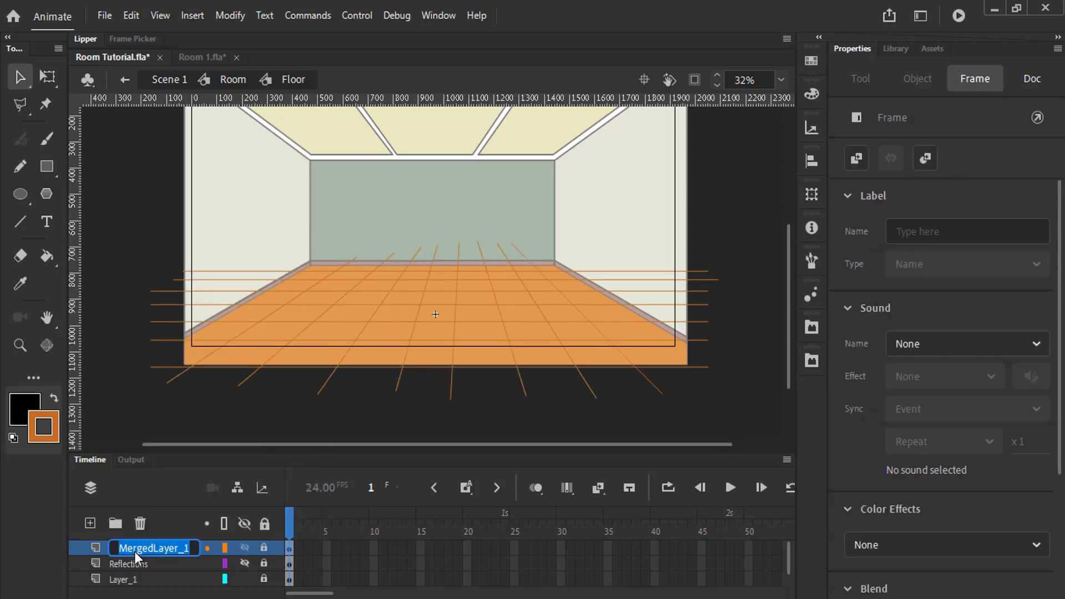
{"action": "type", "text": "Tile lines"}
{"action": "key", "text": "Return"}
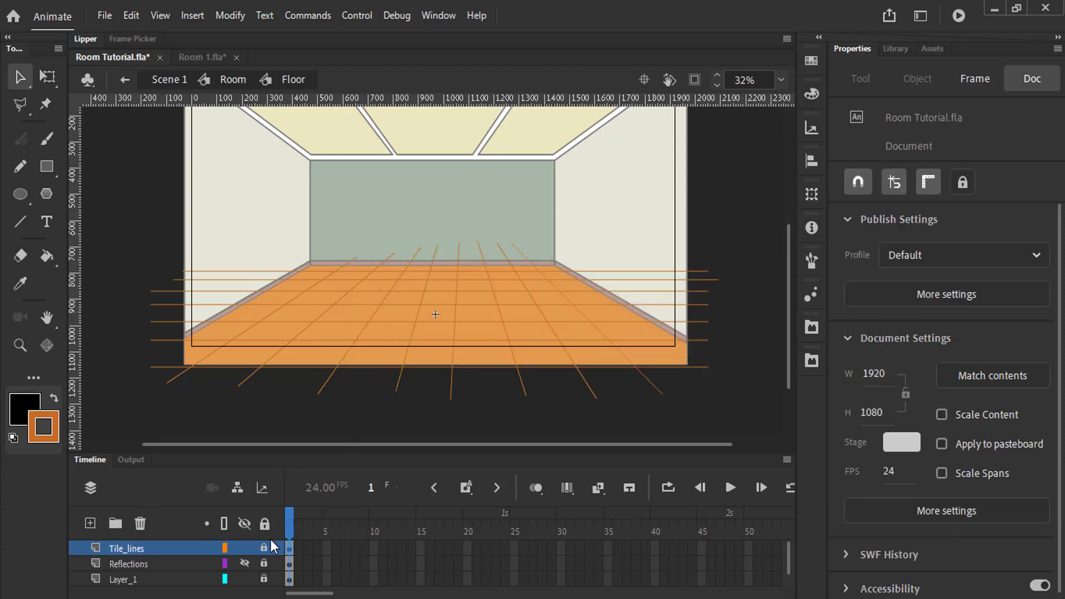
Convert the artwork on the Tile_lines layer into a graphic symbol named Tile lines
{"action": "left_click", "coordinate": [121, 551]}
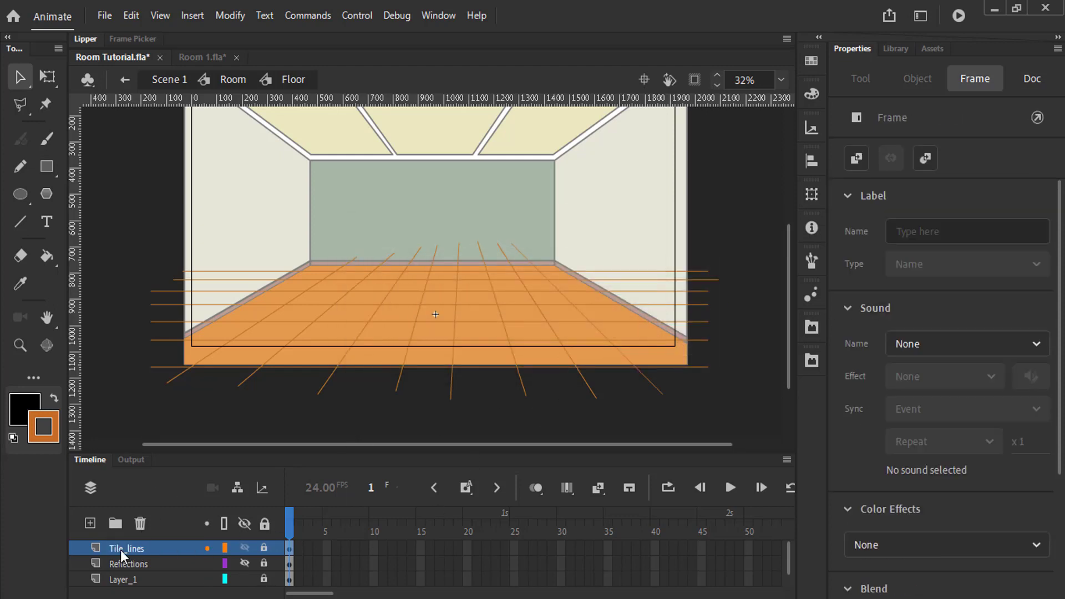
{"action": "left_click", "coordinate": [115, 548]}
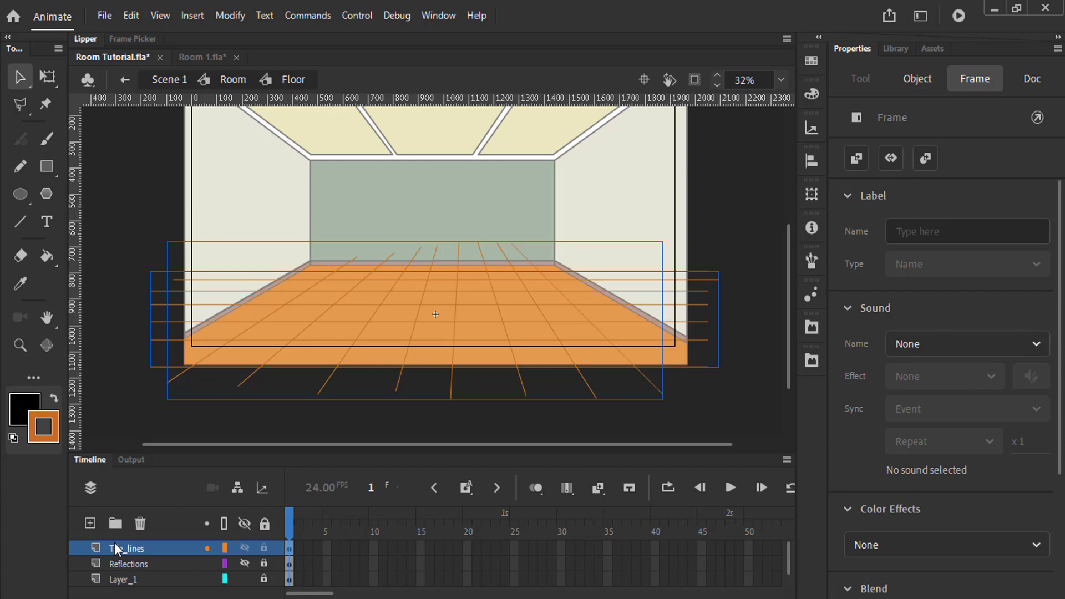
{"action": "key", "text": "F8"}
{"action": "type", "text": "Tile lines"}
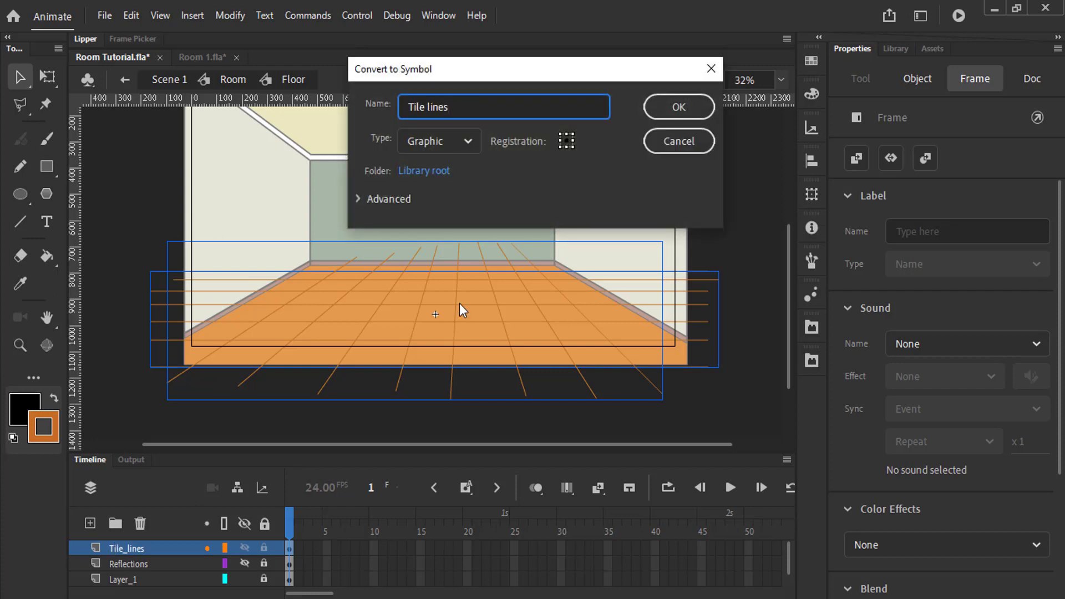
{"action": "left_click", "coordinate": [679, 107]}
{"action": "left_click", "coordinate": [199, 546]}
Show the Reflections layer and convert its striped artwork into a graphic symbol named Reflection
{"action": "left_click", "coordinate": [144, 564]}
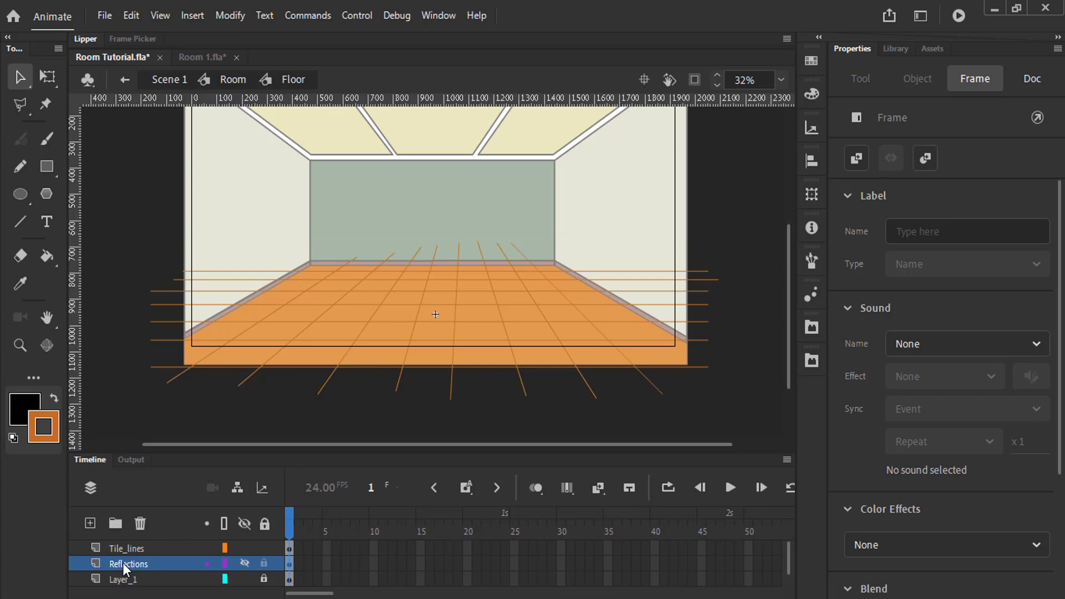
{"action": "left_click", "coordinate": [264, 580]}
{"action": "left_click", "coordinate": [245, 563]}
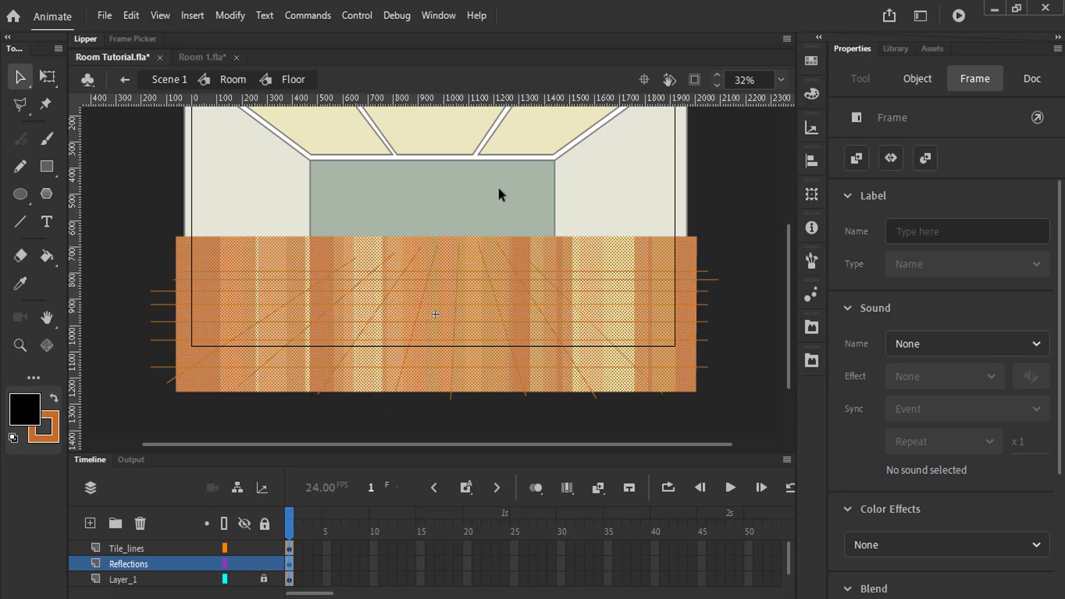
{"action": "key", "text": "F8"}
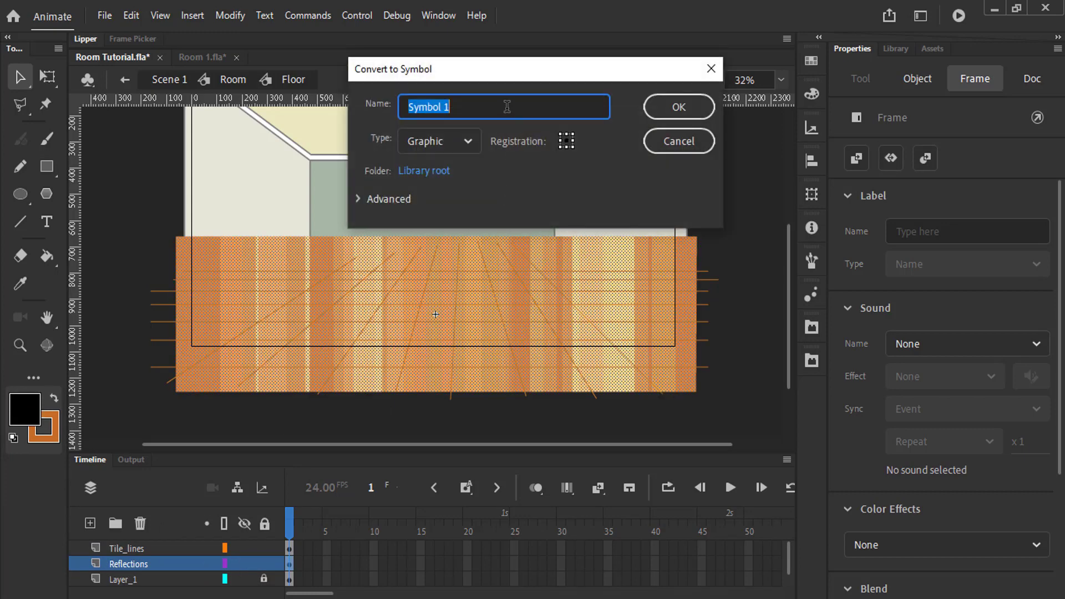
{"action": "type", "text": "Reflection"}
{"action": "left_click", "coordinate": [685, 106]}
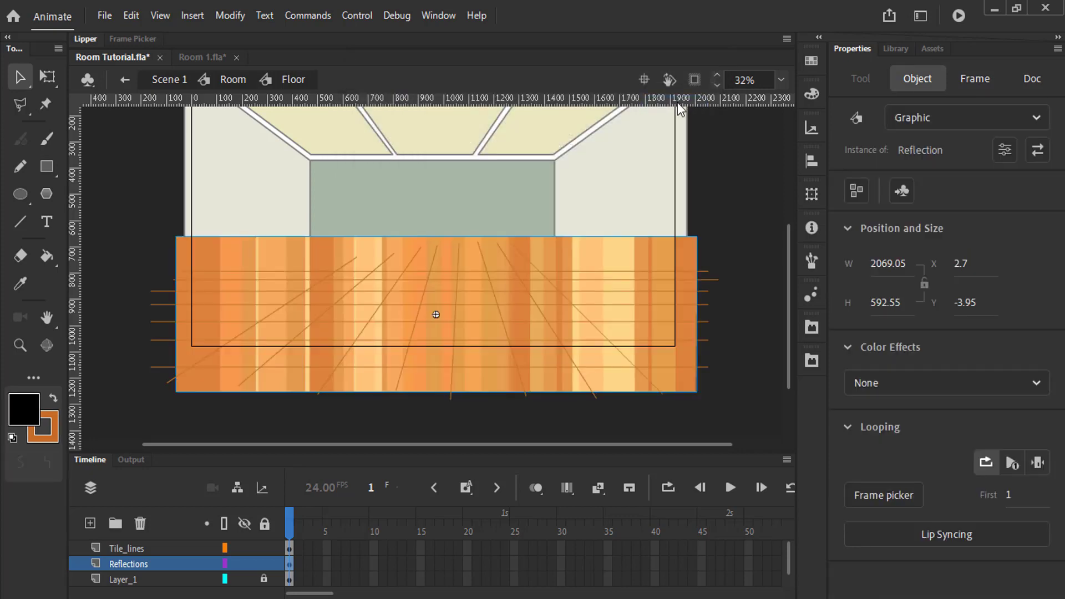
Inside the Floor symbol, rename Layer_1 to Plain and move it above Tile_lines and Reflections
{"action": "left_click", "coordinate": [127, 81]}
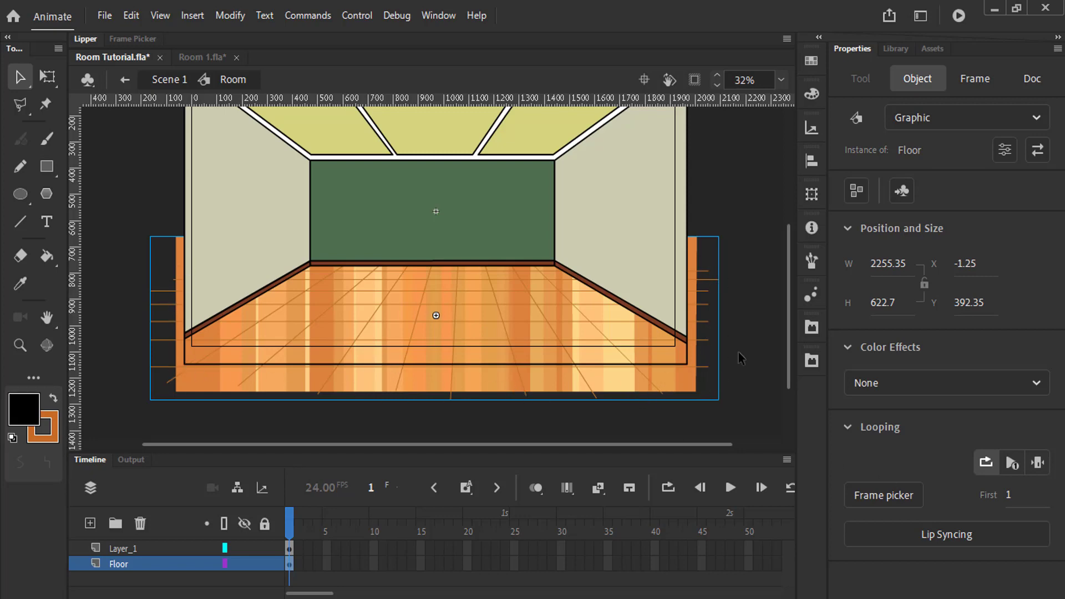
{"action": "double_click", "coordinate": [668, 385]}
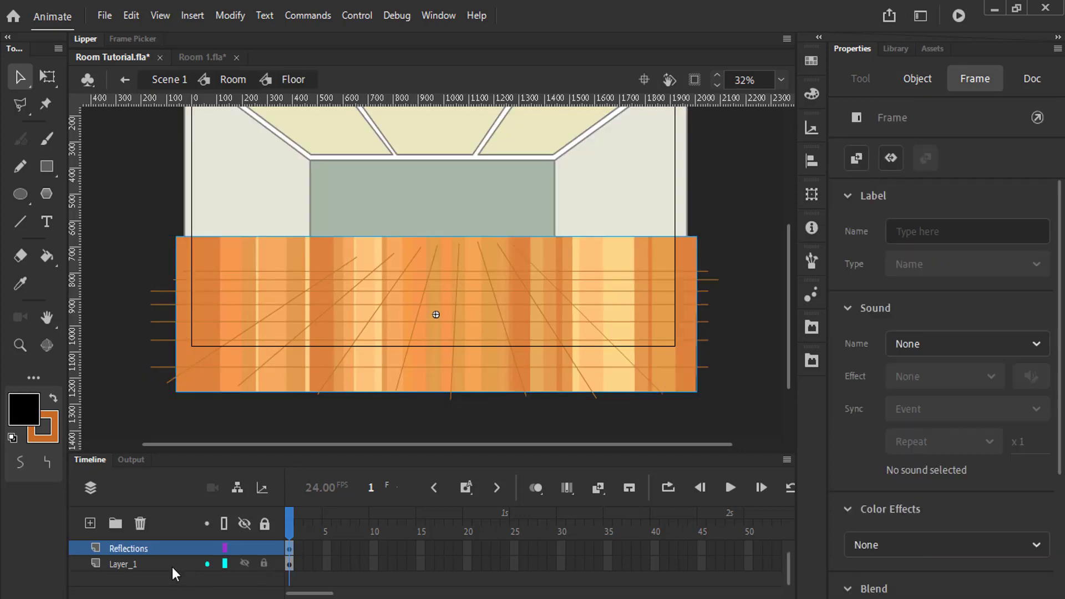
{"action": "double_click", "coordinate": [131, 565]}
{"action": "type", "text": "Plain"}
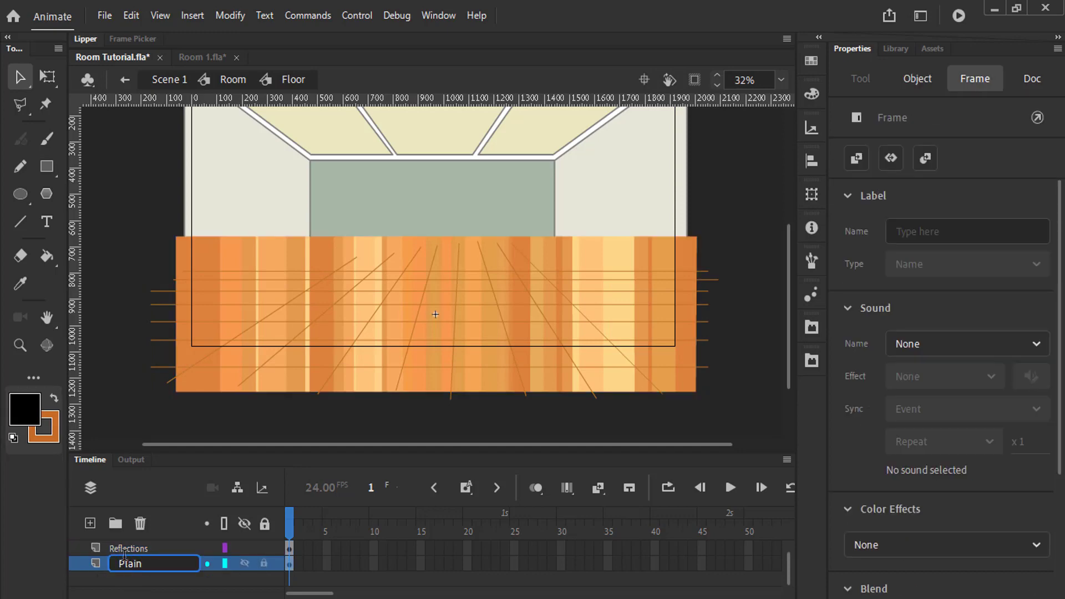
{"action": "key", "text": "Return"}
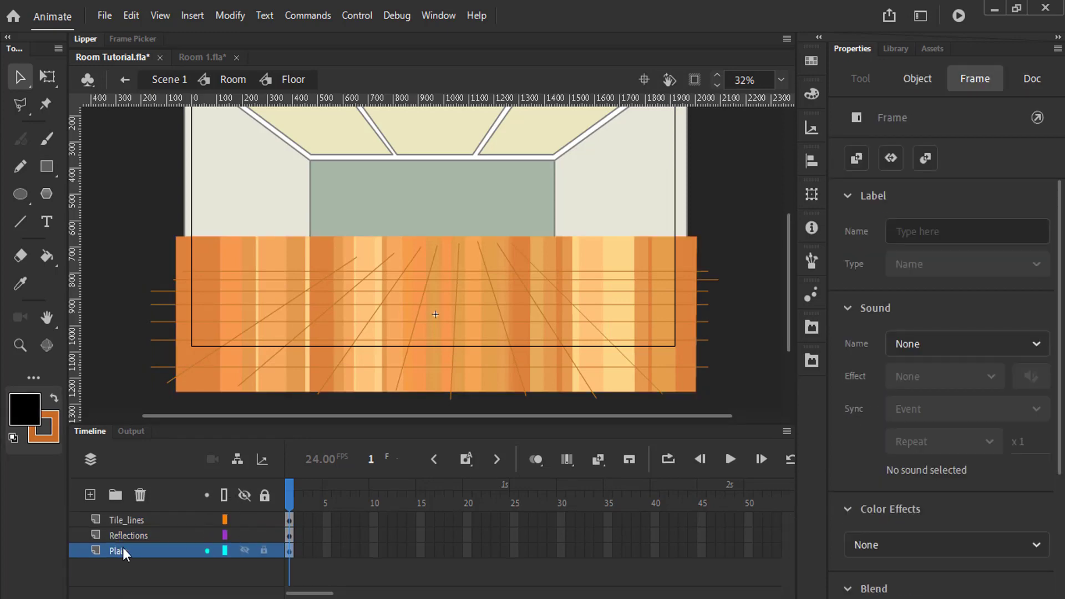
{"action": "left_click_drag", "start_coordinate": [123, 550], "coordinate": [152, 519]}
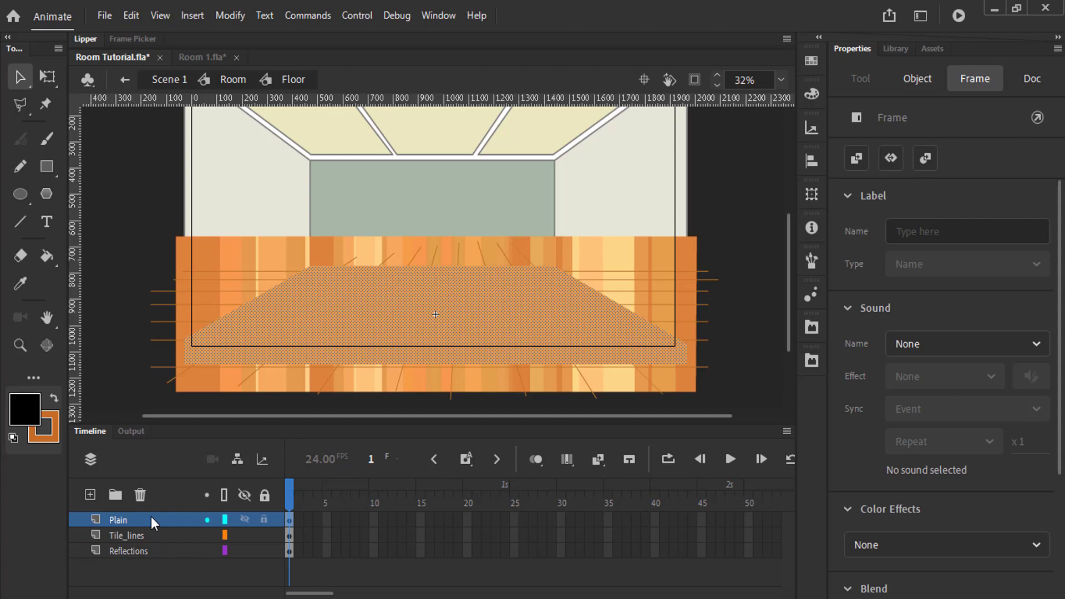
{"action": "left_click", "coordinate": [151, 570]}
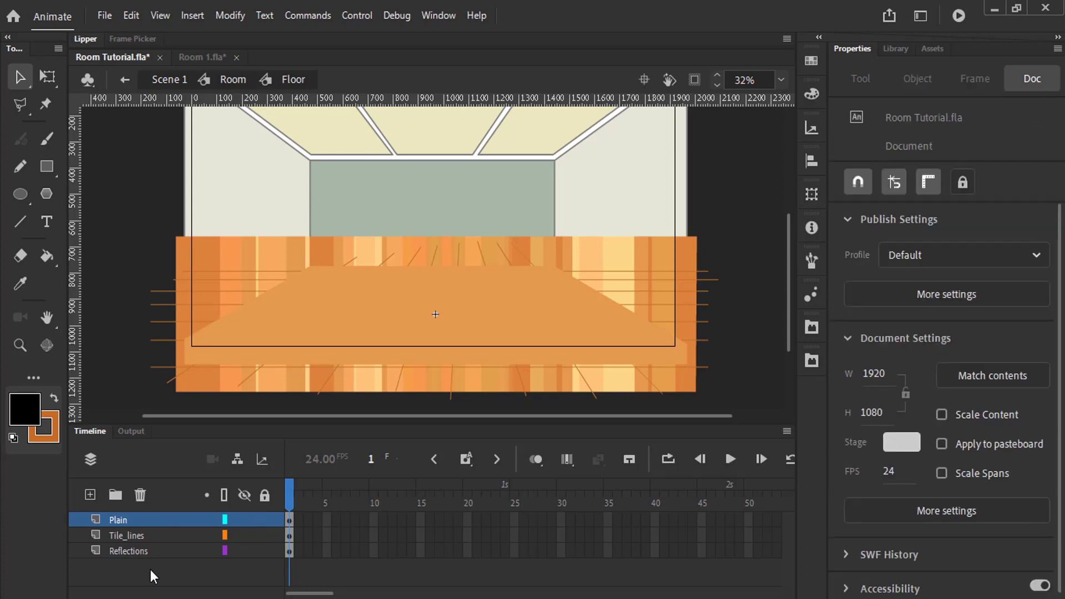
Make the Plain layer a mask over Tile_lines, place Reflections under the same mask, and return to the Room symbol
{"action": "left_click", "coordinate": [118, 518]}
{"action": "right_click", "coordinate": [116, 518]}
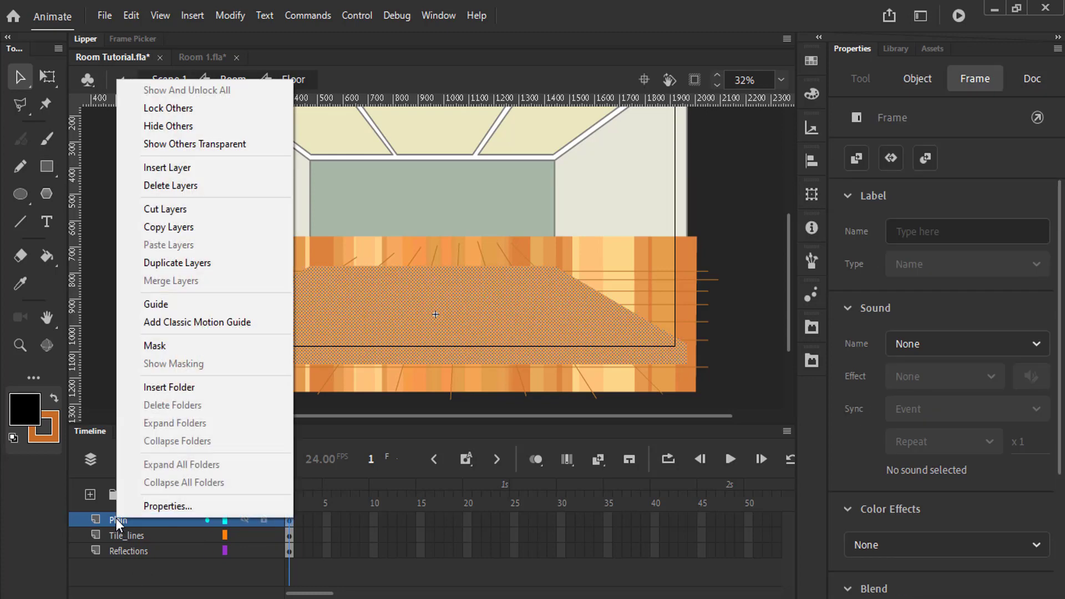
{"action": "left_click", "coordinate": [172, 349]}
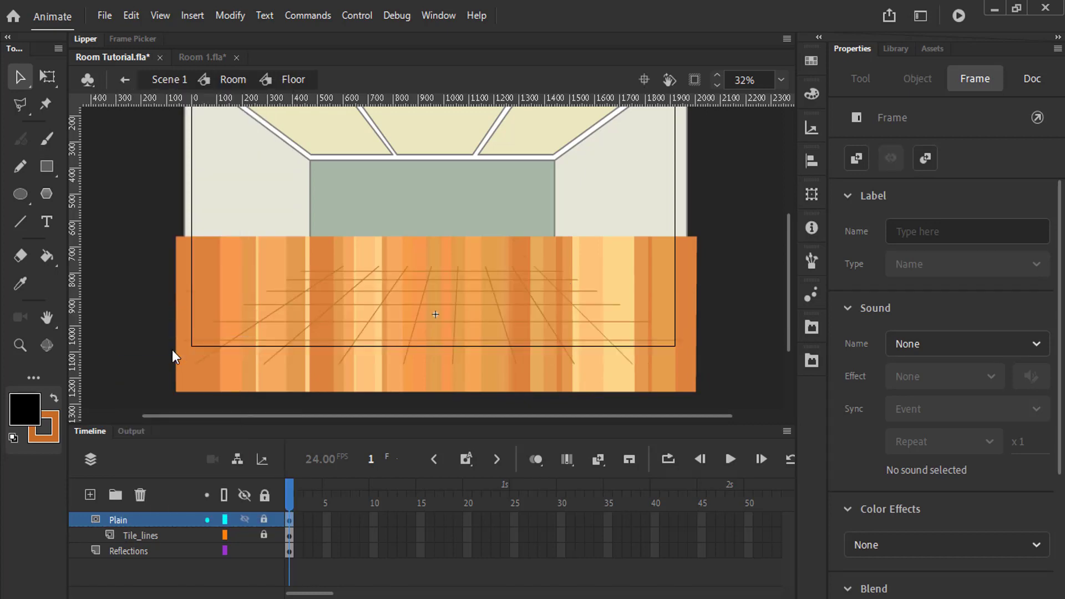
{"action": "left_click", "coordinate": [121, 550]}
{"action": "left_click_drag", "start_coordinate": [120, 551], "coordinate": [154, 543]}
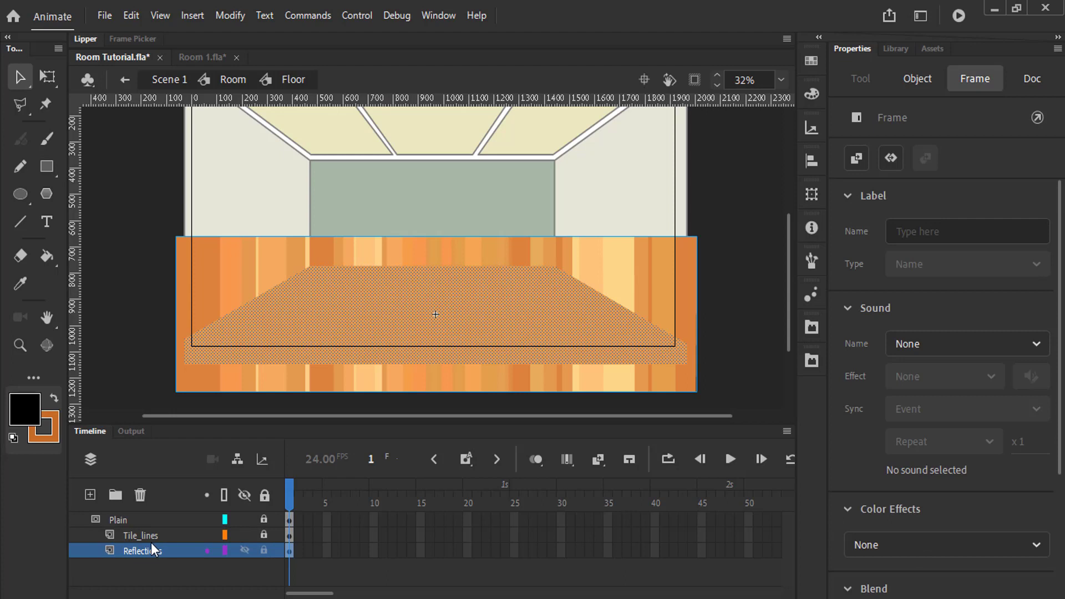
{"action": "left_click", "coordinate": [151, 568]}
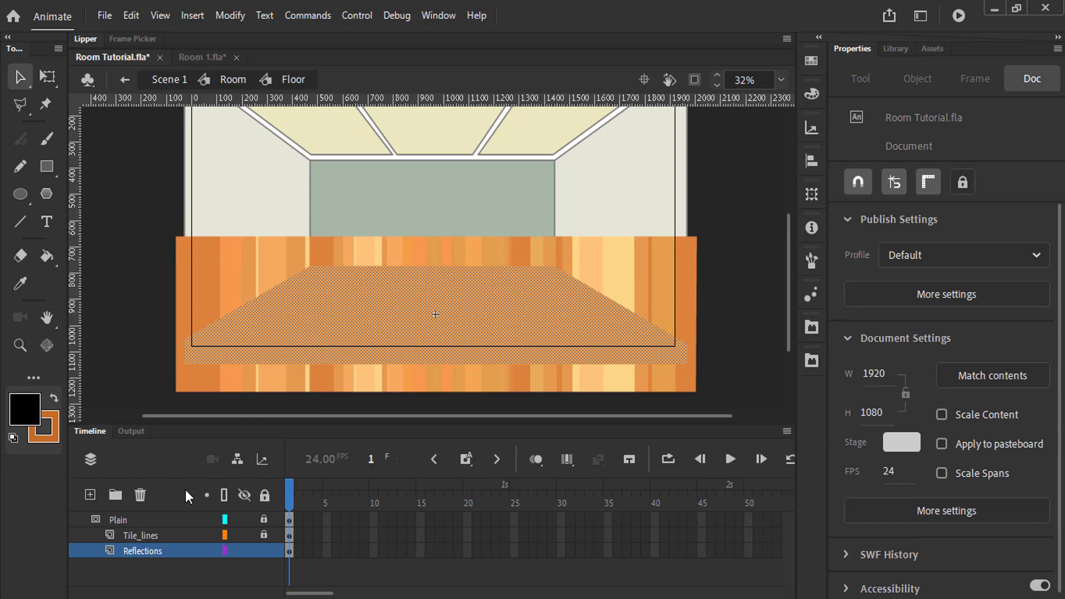
{"action": "left_click", "coordinate": [149, 523]}
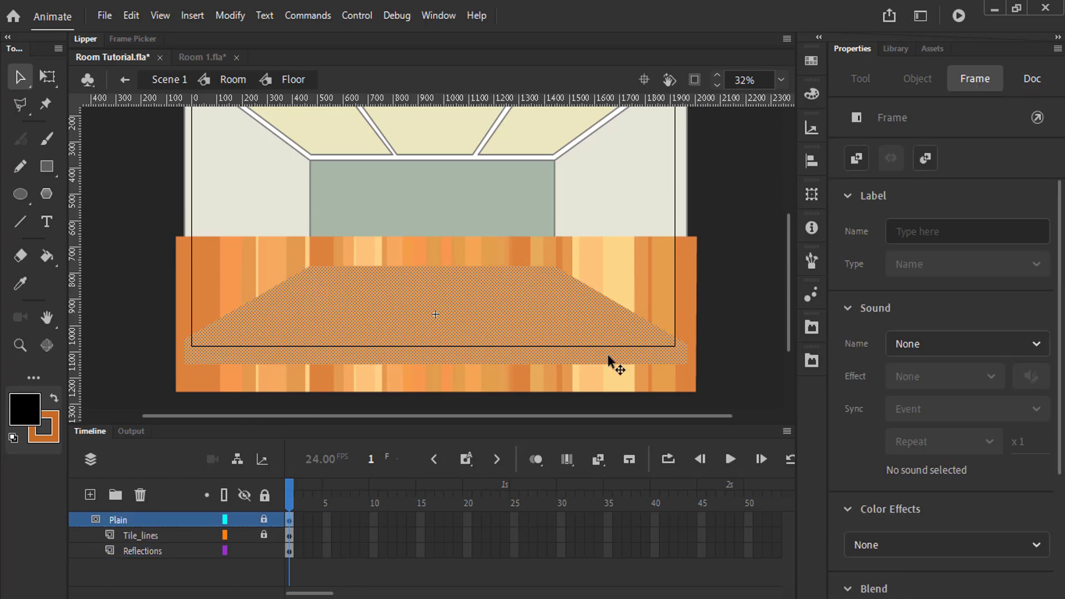
{"action": "left_click", "coordinate": [132, 82]}
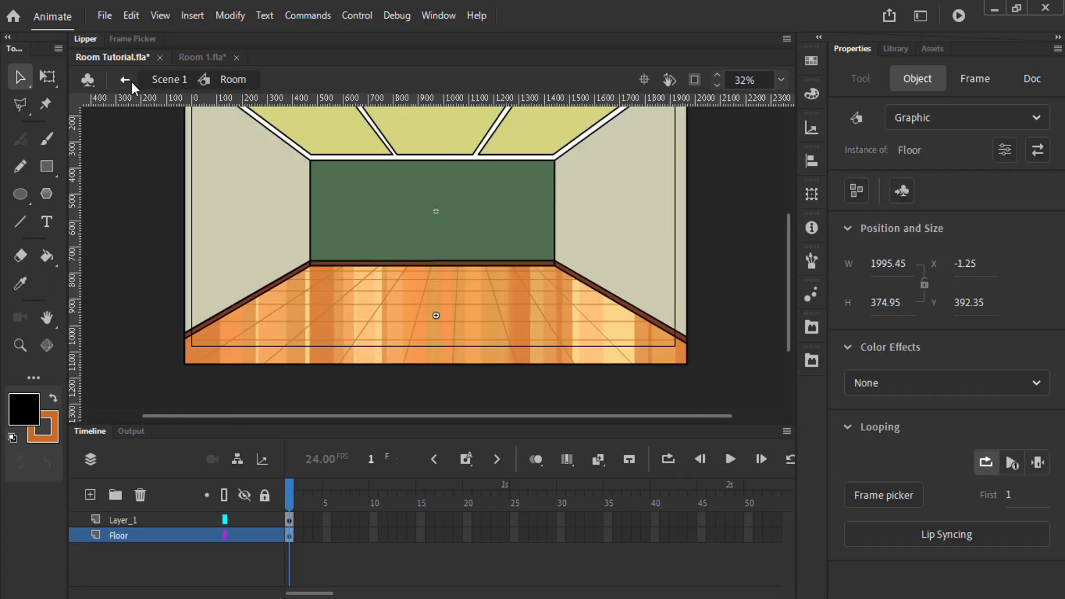
{"action": "left_click", "coordinate": [757, 235]}
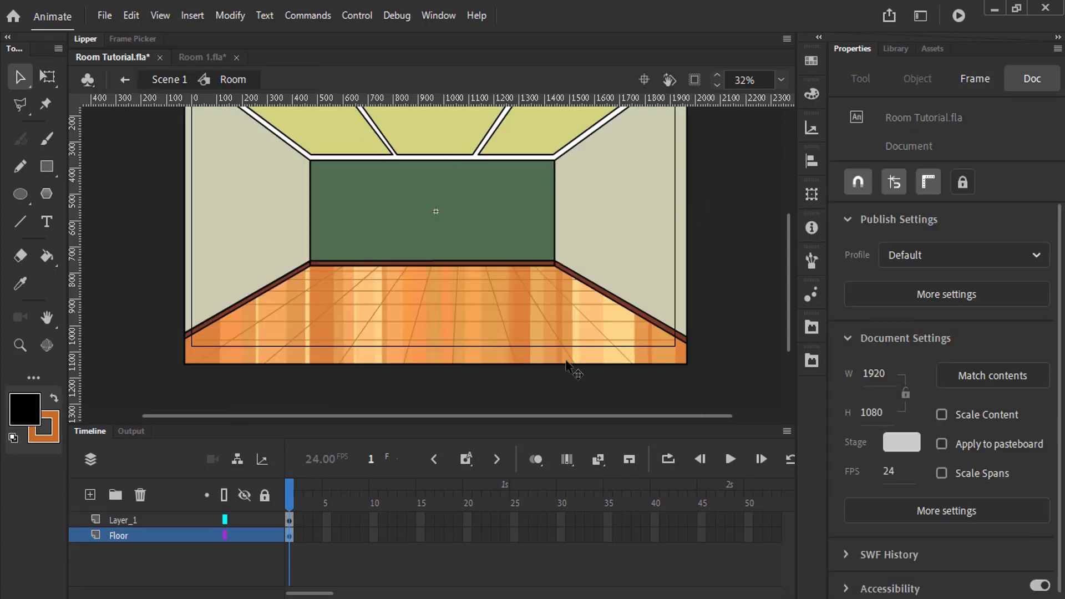
Apply a Blur filter with High quality to the Reflections layer inside Floor, and return to the Room symbol
{"action": "left_click", "coordinate": [523, 321]}
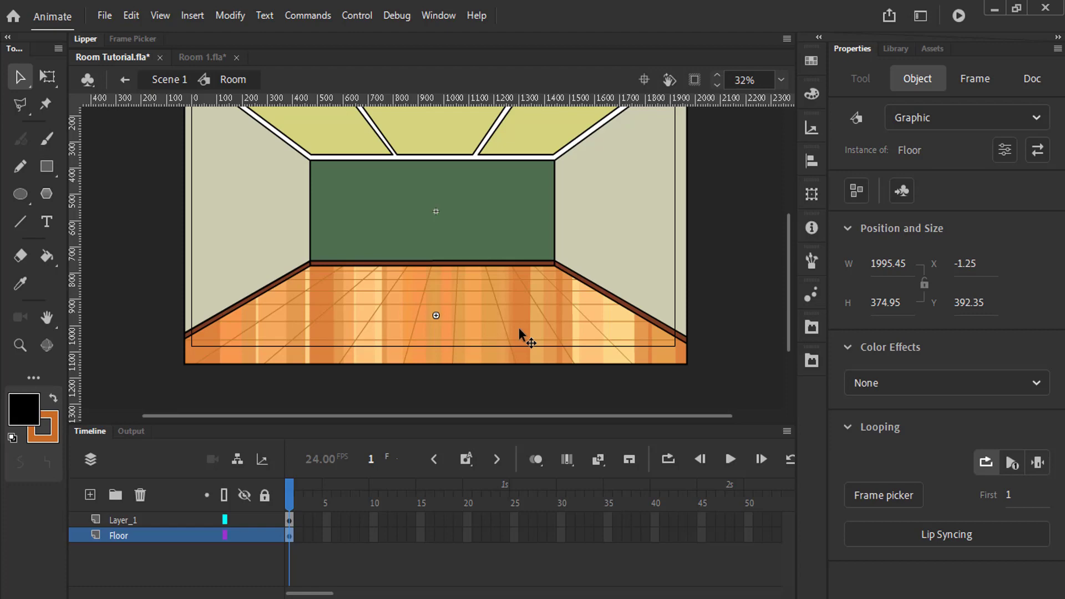
{"action": "double_click", "coordinate": [518, 329]}
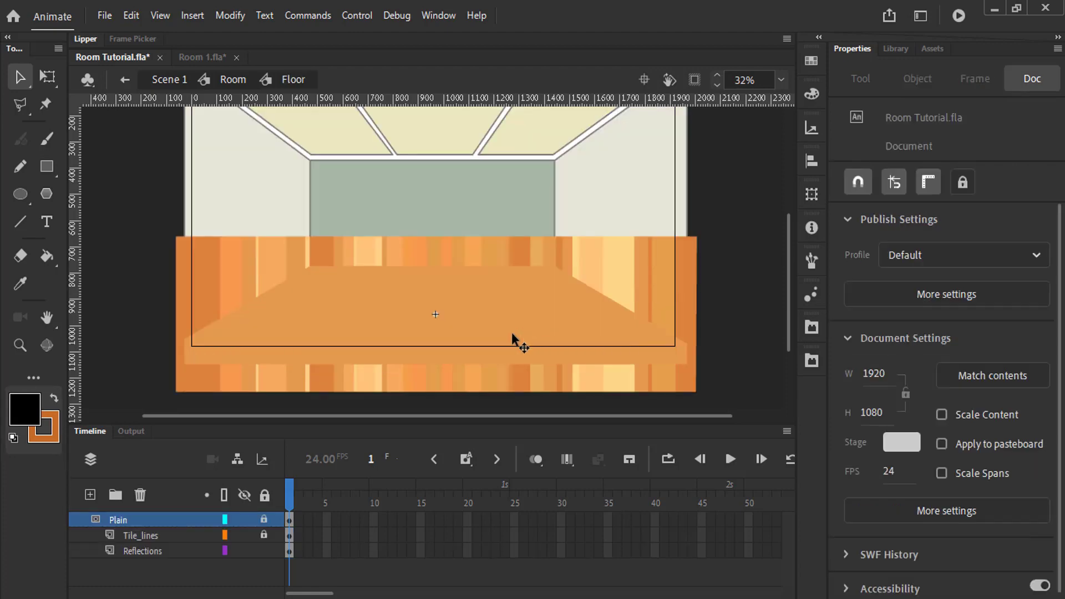
{"action": "left_click", "coordinate": [145, 552]}
{"action": "scroll", "coordinate": [1061, 351], "scroll_direction": "down", "scroll_amount": 3}
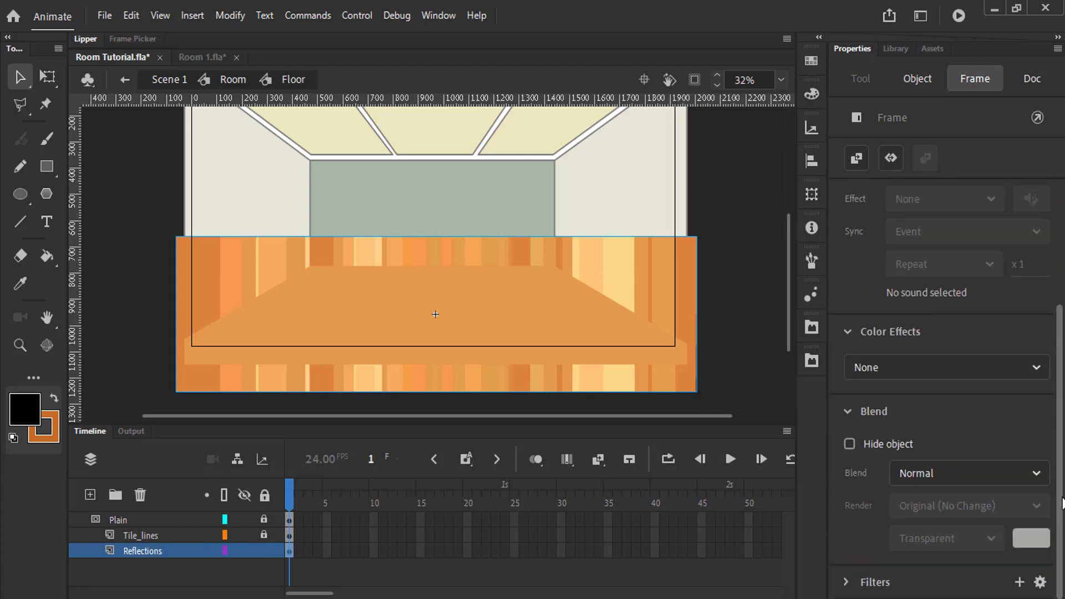
{"action": "left_click", "coordinate": [1020, 582]}
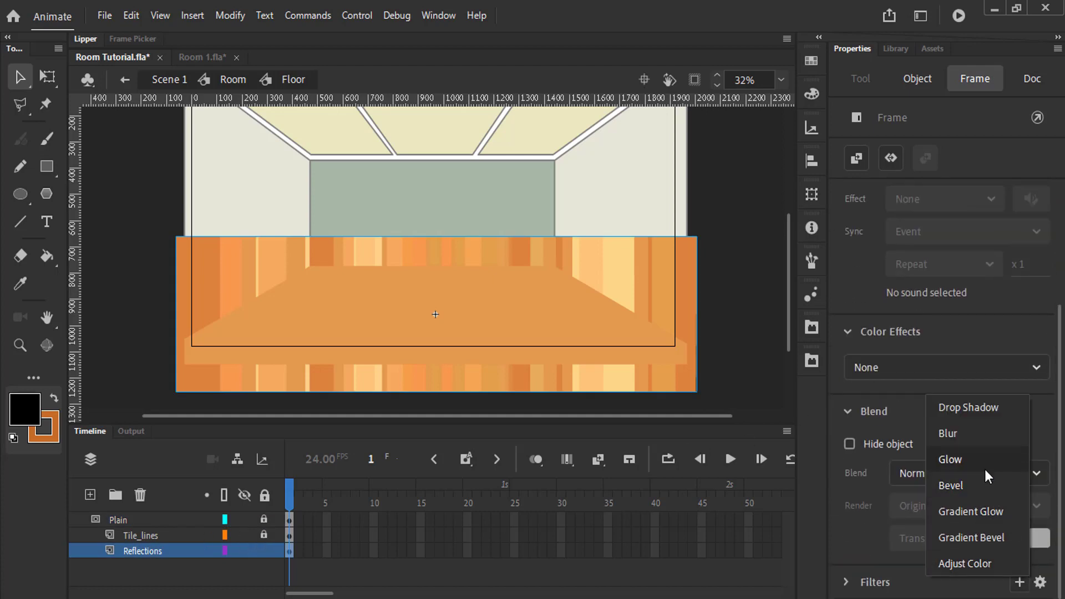
{"action": "left_click", "coordinate": [973, 435]}
{"action": "scroll", "coordinate": [973, 438], "scroll_direction": "down", "scroll_amount": 2}
{"action": "left_click", "coordinate": [1013, 576]}
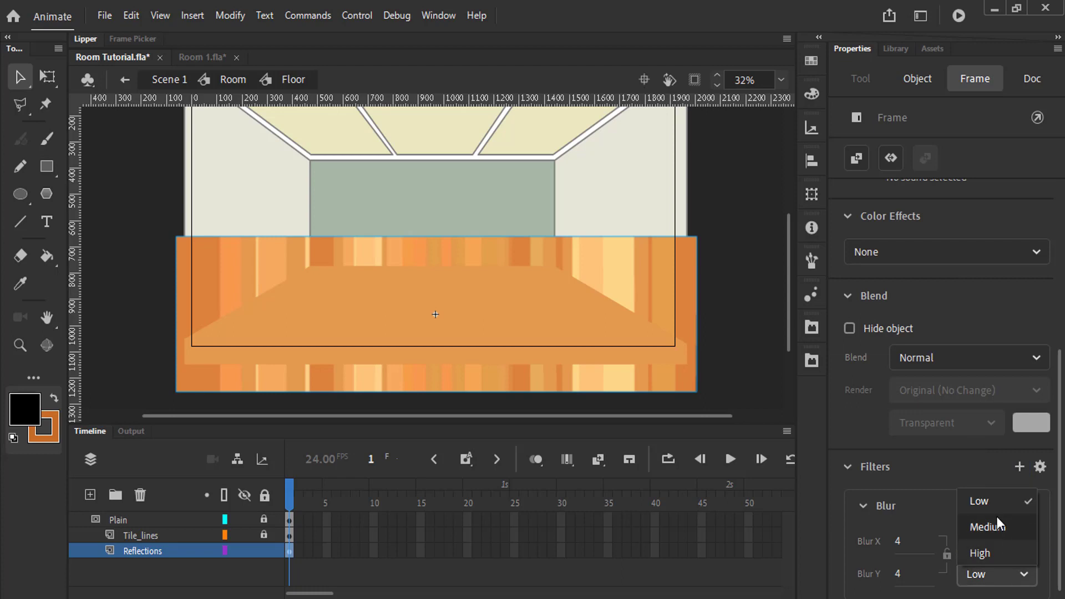
{"action": "left_click", "coordinate": [993, 558]}
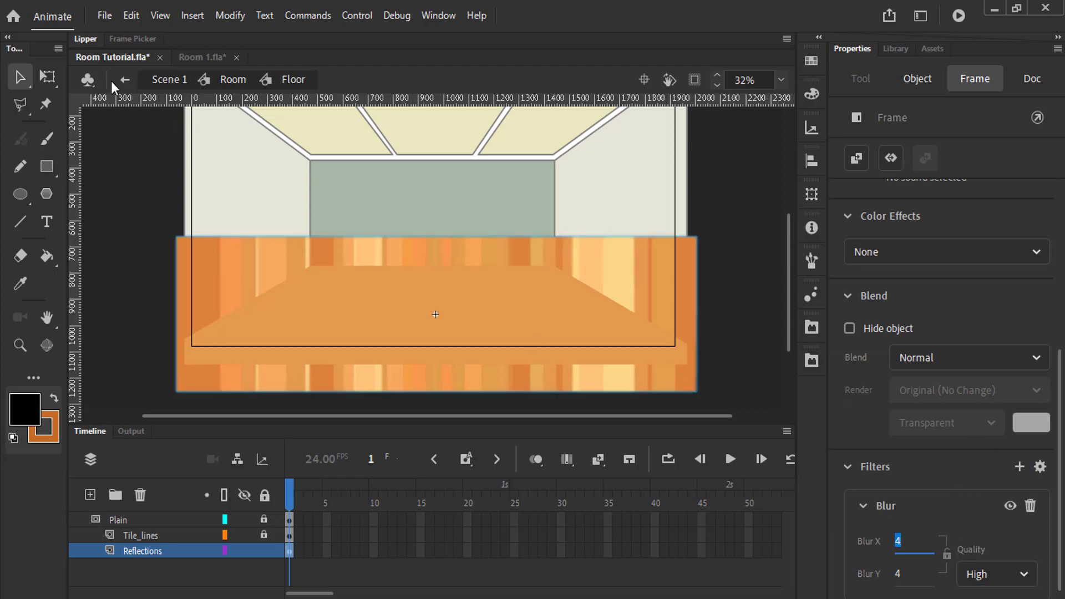
{"action": "left_click", "coordinate": [124, 80]}
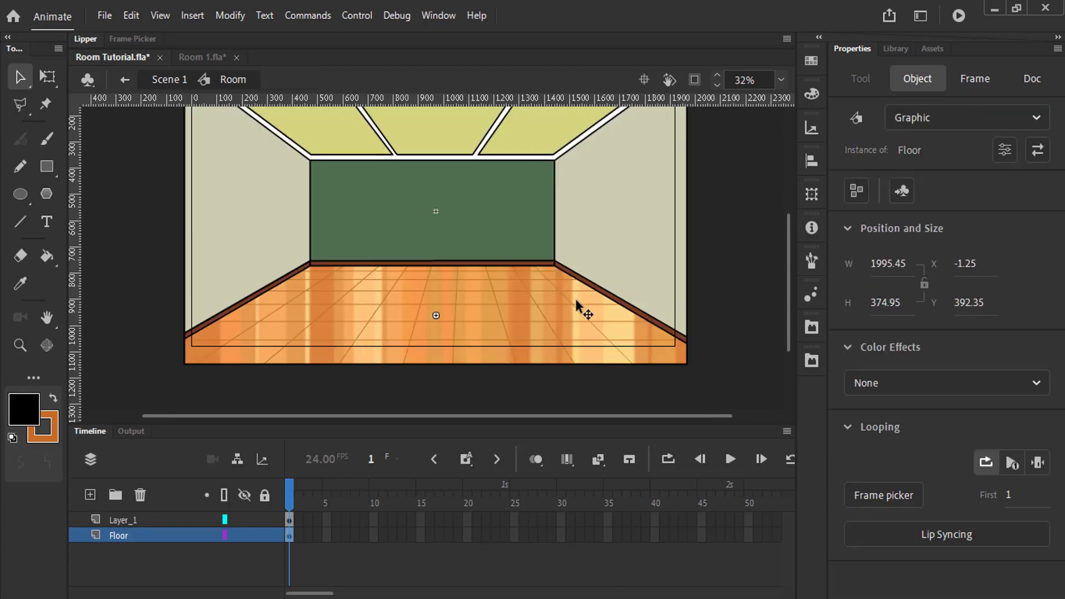
Reopen the Floor symbol and set the Reflections layer's blur to 11 in both X and Y
{"action": "double_click", "coordinate": [572, 330]}
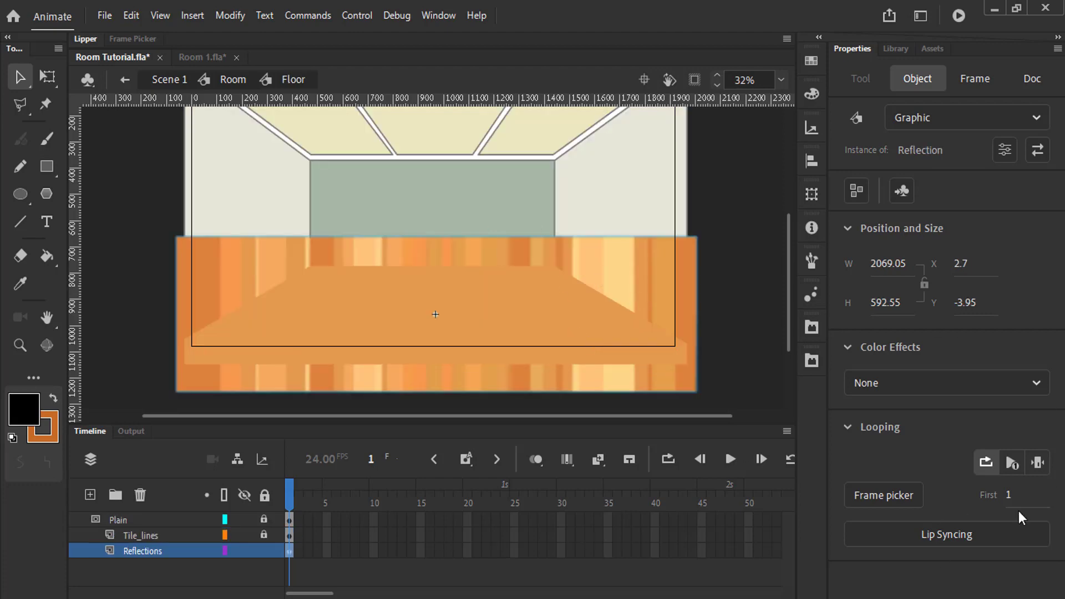
{"action": "left_click", "coordinate": [144, 552]}
{"action": "left_click_drag", "start_coordinate": [1060, 403], "coordinate": [1061, 577]}
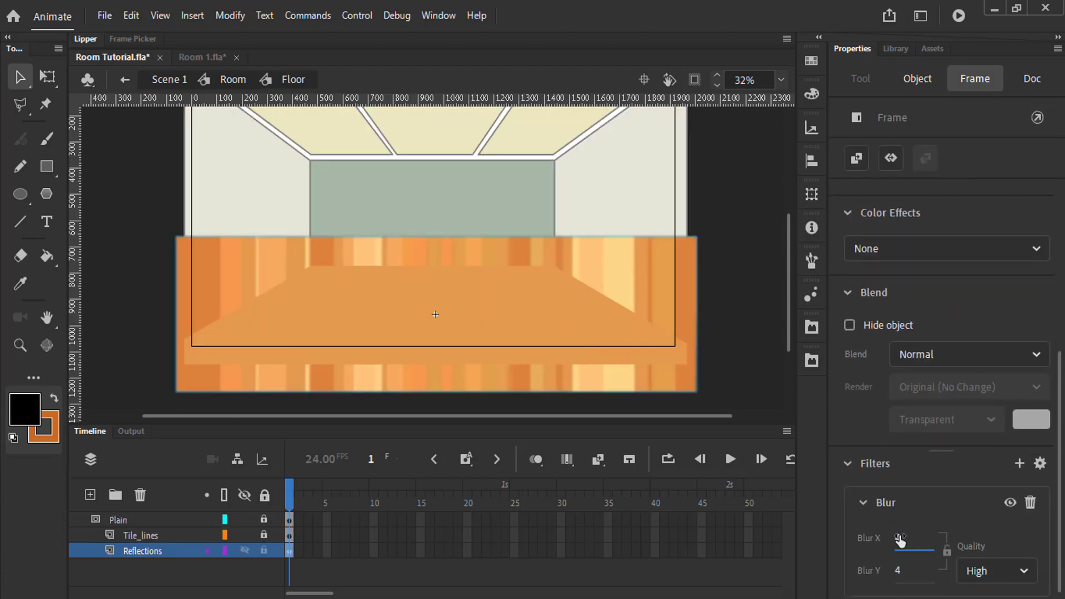
{"action": "left_click_drag", "start_coordinate": [898, 539], "coordinate": [905, 539]}
{"action": "left_click_drag", "start_coordinate": [1060, 399], "coordinate": [1060, 580]}
{"action": "left_click", "coordinate": [896, 524]}
{"action": "type", "text": "15"}
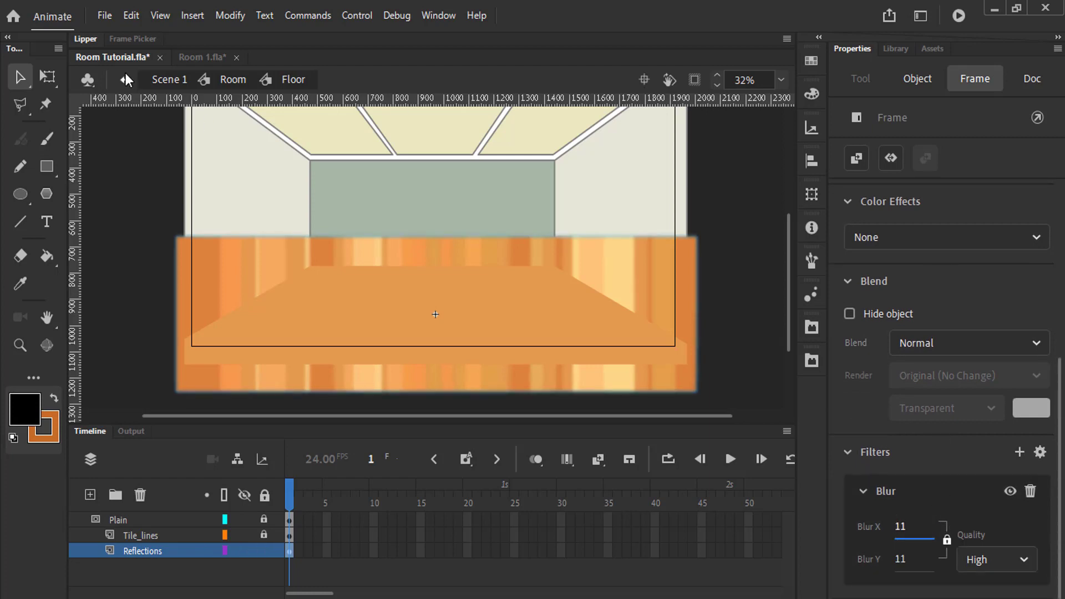
Return to the Room symbol and examine the floor's tile lines and blurred reflections up close
{"action": "left_click", "coordinate": [125, 79]}
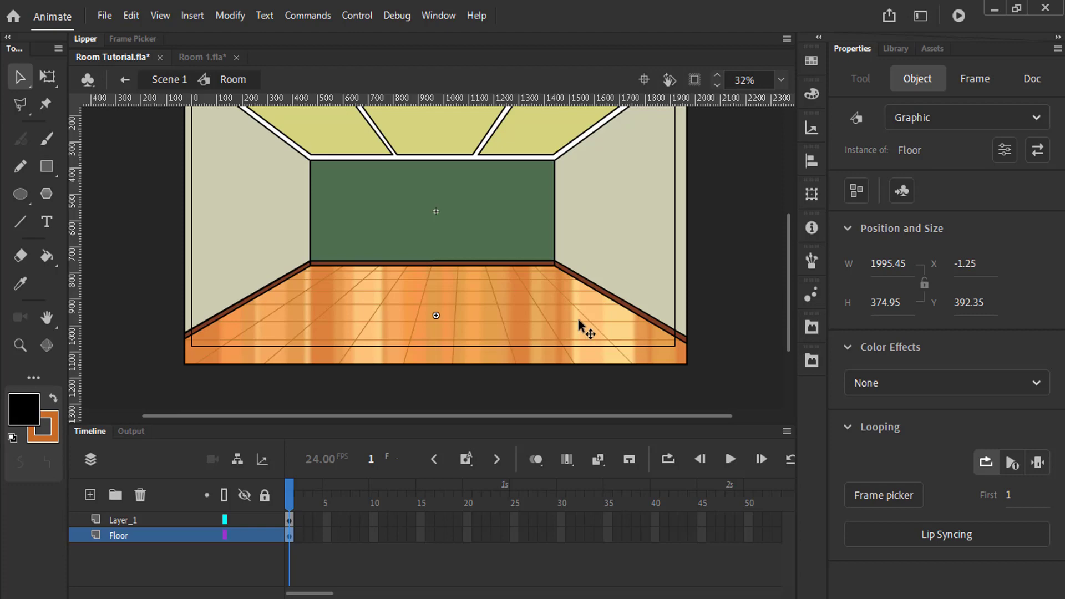
{"action": "left_click", "coordinate": [20, 345]}
{"action": "left_click", "coordinate": [530, 302]}
{"action": "left_click", "coordinate": [530, 302]}
{"action": "left_click", "coordinate": [20, 77]}
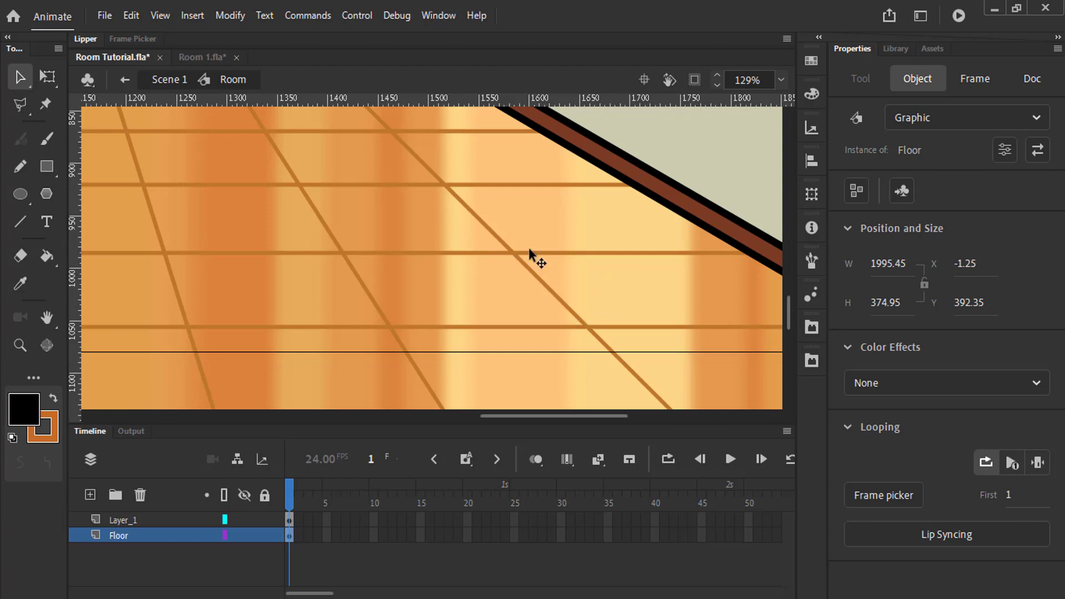
Reopen the Floor symbol, unlock the Tile_lines layer, and add a Bevel filter of type Full to it
{"action": "double_click", "coordinate": [591, 335]}
{"action": "left_click", "coordinate": [245, 535]}
{"action": "left_click", "coordinate": [248, 531]}
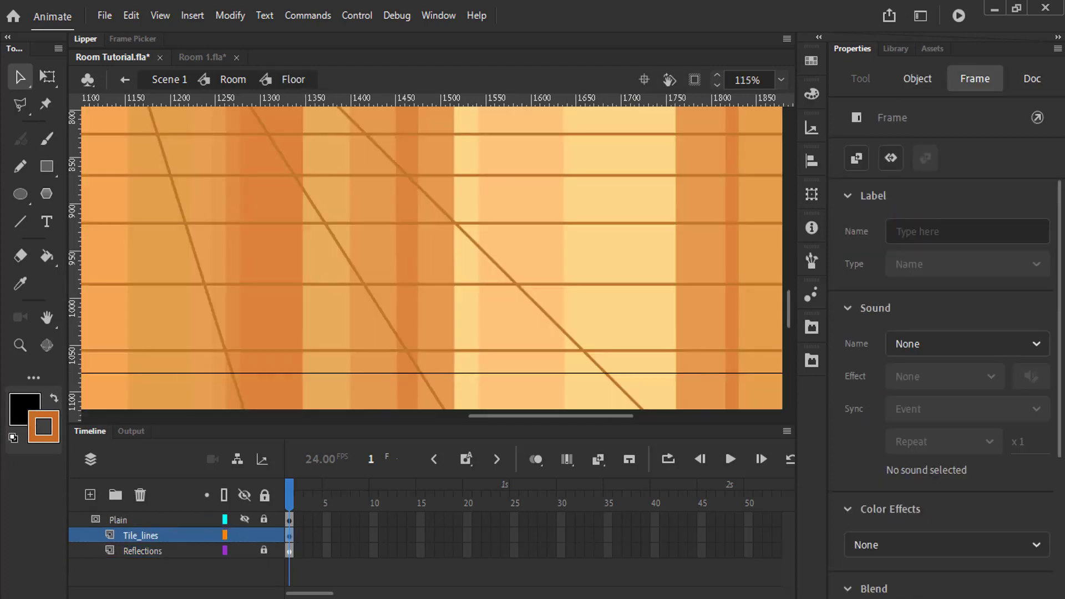
{"action": "scroll", "coordinate": [943, 333], "scroll_direction": "down", "scroll_amount": 5}
{"action": "left_click", "coordinate": [1018, 550]}
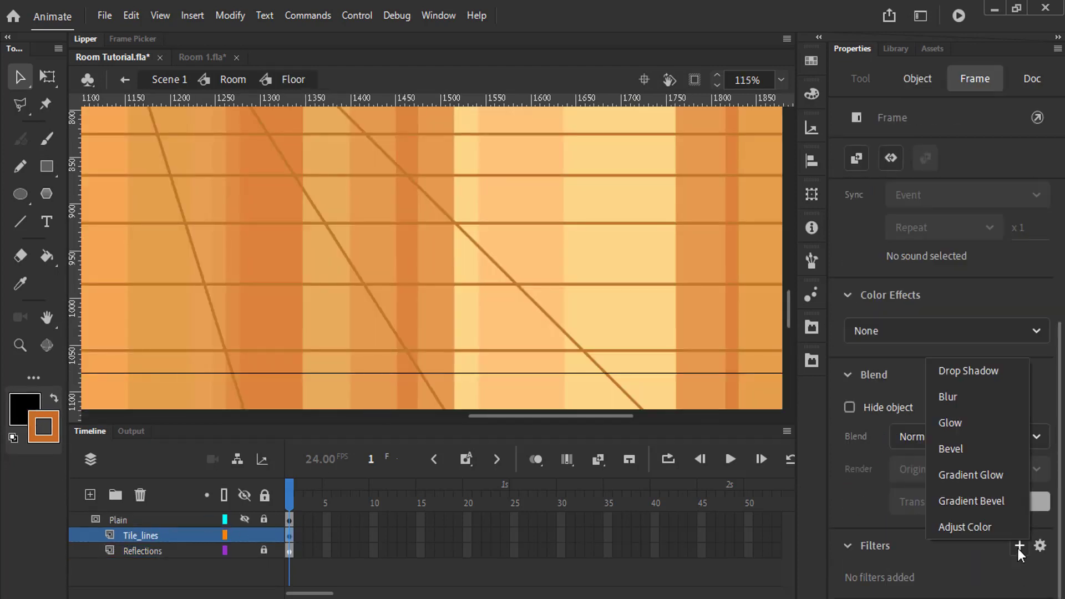
{"action": "left_click", "coordinate": [946, 449]}
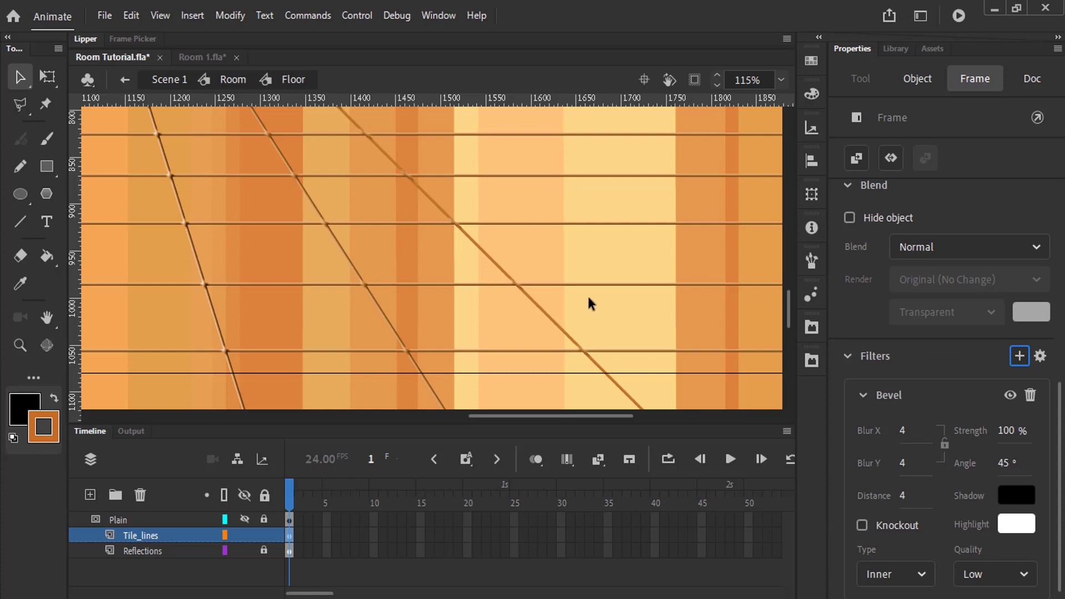
{"action": "scroll", "coordinate": [898, 494], "scroll_direction": "down", "scroll_amount": 1}
{"action": "scroll", "coordinate": [910, 560], "scroll_direction": "down", "scroll_amount": 2}
{"action": "left_click", "coordinate": [926, 569]}
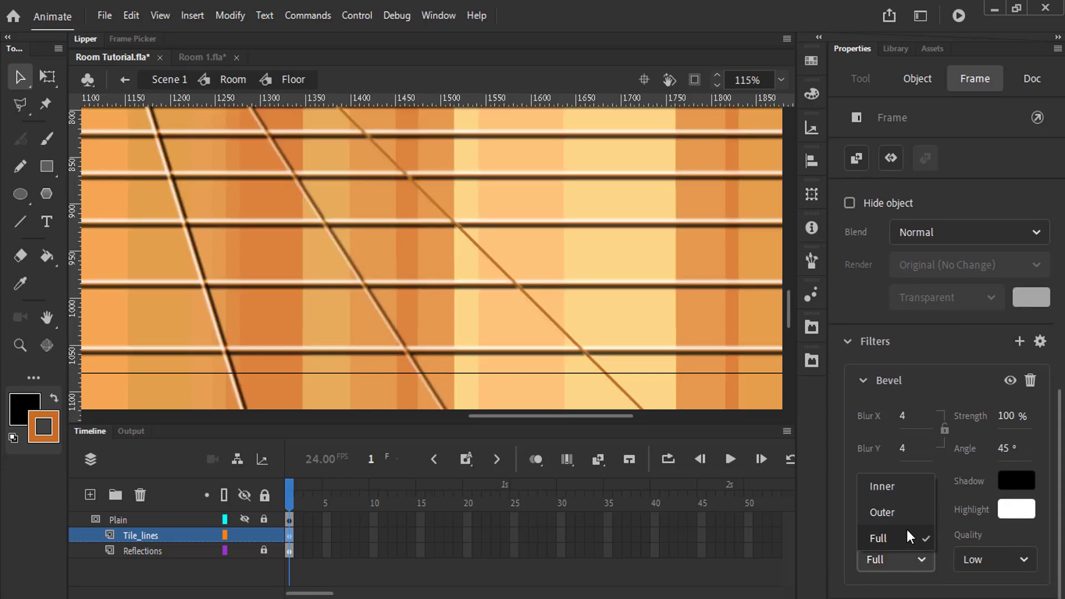
{"action": "left_click", "coordinate": [908, 534]}
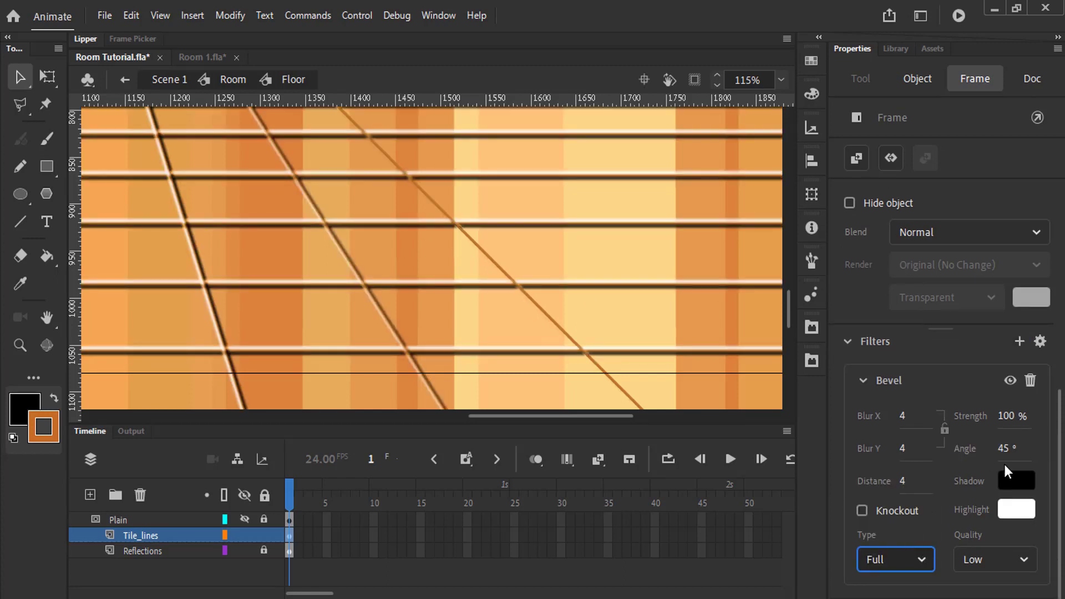
Set the Tile_lines bevel to Blur X 8, angle 12° and strength 77%
{"action": "left_click_drag", "start_coordinate": [904, 420], "coordinate": [996, 450]}
{"action": "left_click_drag", "start_coordinate": [970, 450], "coordinate": [977, 449]}
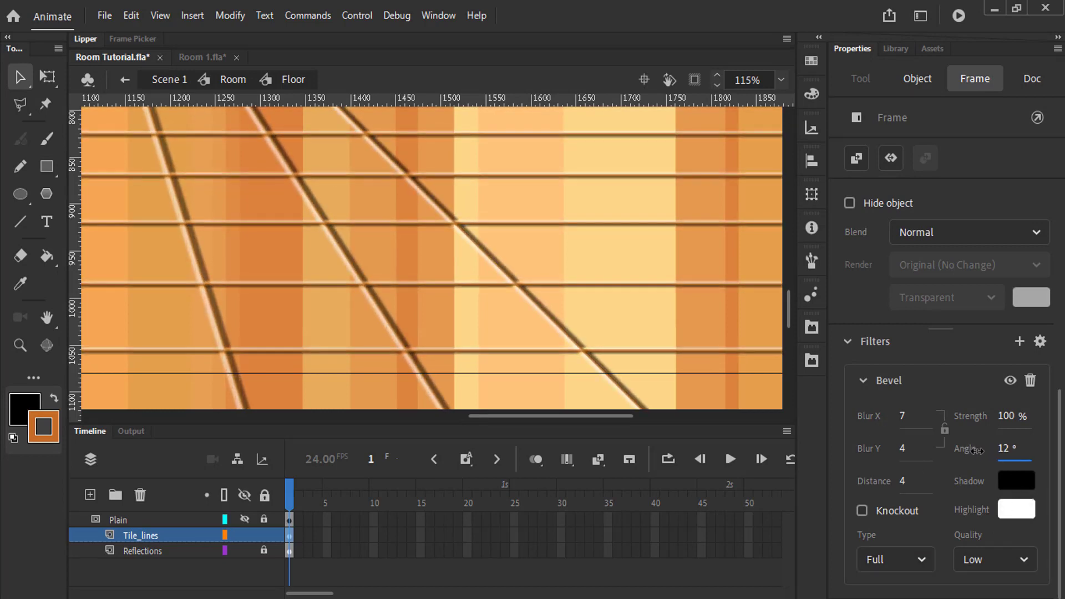
{"action": "left_click_drag", "start_coordinate": [1005, 417], "coordinate": [996, 422]}
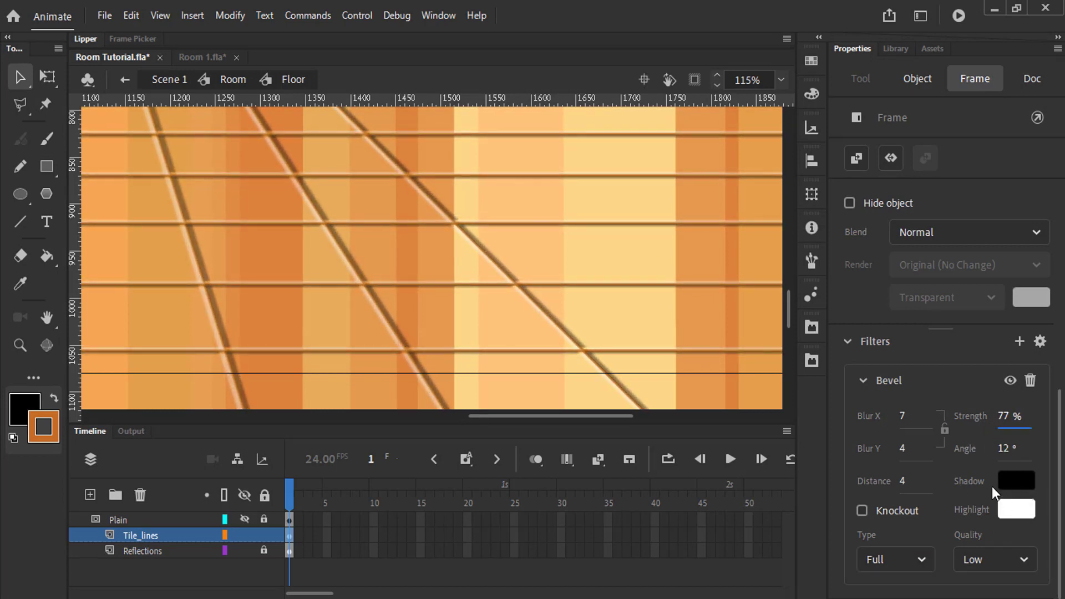
{"action": "left_click_drag", "start_coordinate": [903, 416], "coordinate": [901, 417]}
Try the Inner bevel type with a 24° angle on the tile lines, and undo both changes
{"action": "left_click", "coordinate": [895, 559]}
{"action": "left_click", "coordinate": [897, 487]}
{"action": "left_click_drag", "start_coordinate": [1004, 448], "coordinate": [1019, 448]}
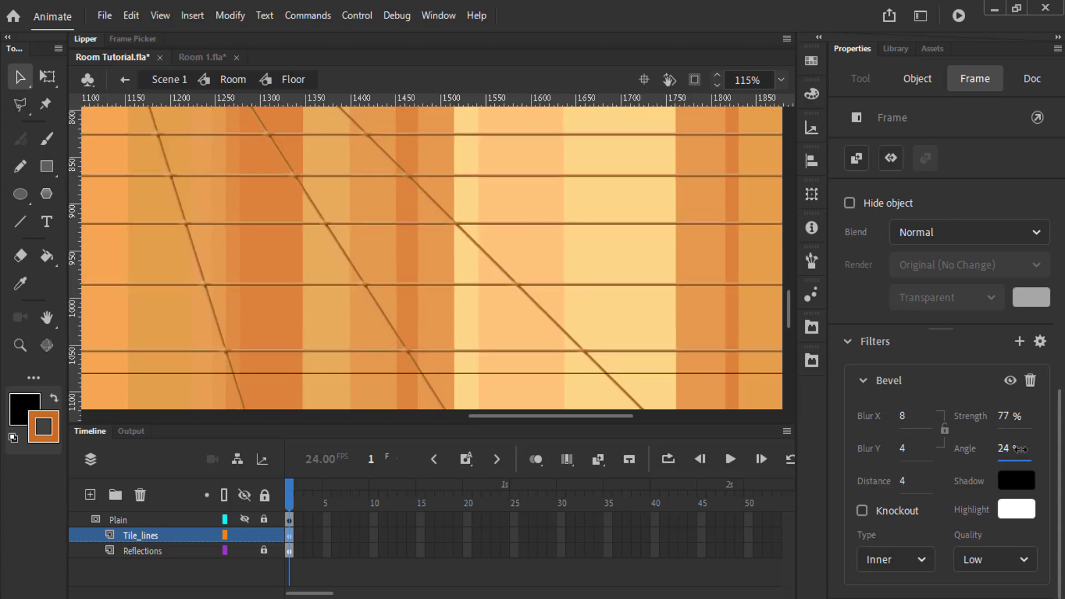
{"action": "key", "text": "ctrl+z"}
{"action": "key", "text": "ctrl+z"}
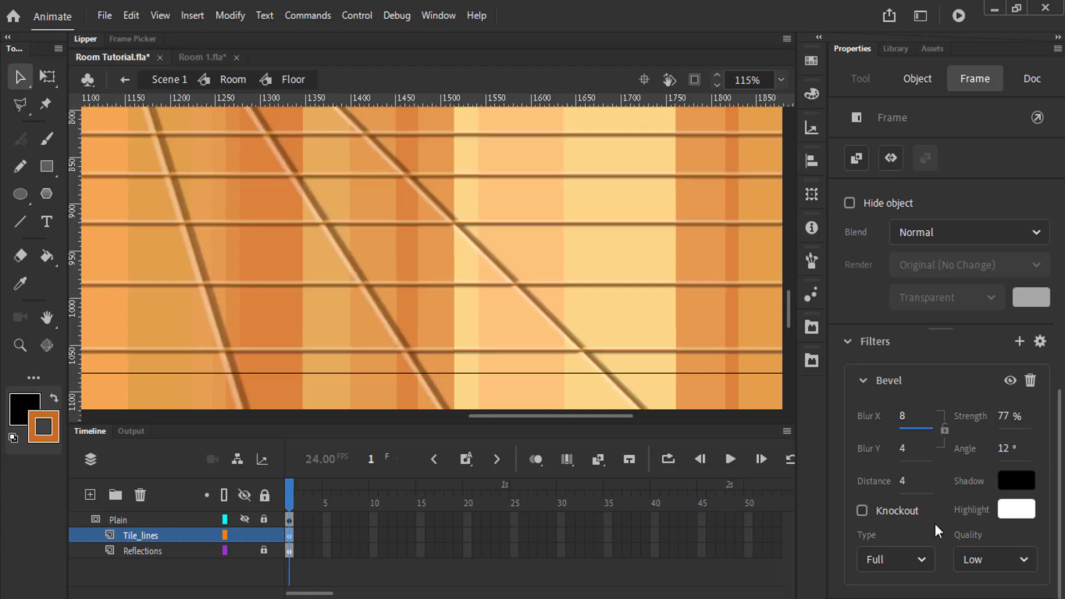
Keep the tile-line bevel type at Full and set Blur X to 9, strength to 87%, angle to about 64° and quality to High
{"action": "left_click", "coordinate": [910, 558]}
{"action": "left_click", "coordinate": [906, 511]}
{"action": "left_click", "coordinate": [904, 558]}
{"action": "left_click", "coordinate": [903, 537]}
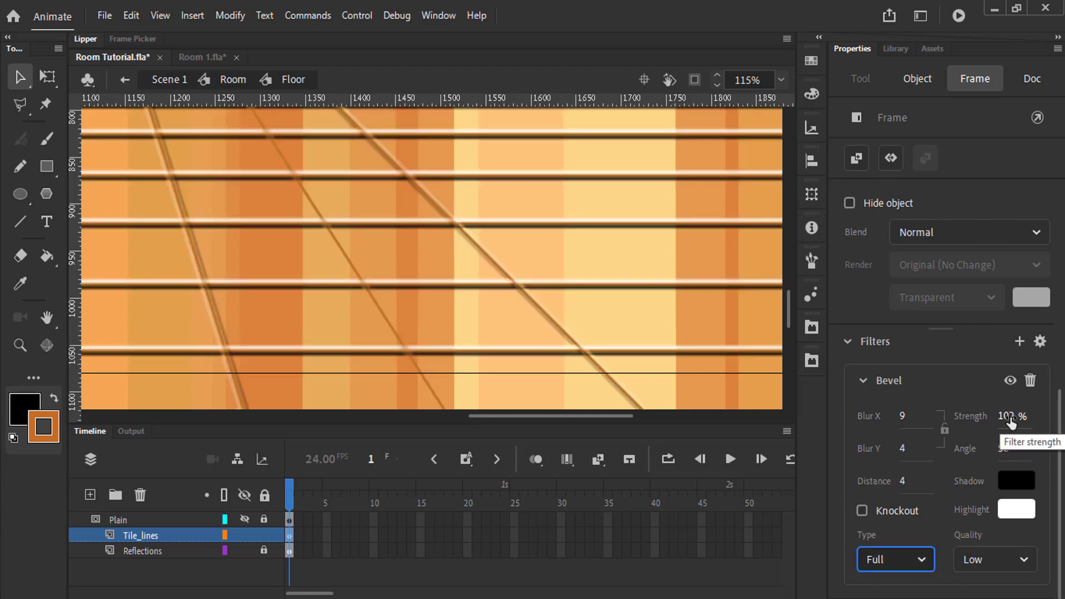
{"action": "left_click_drag", "start_coordinate": [1009, 418], "coordinate": [1007, 447]}
{"action": "left_click", "coordinate": [993, 559]}
{"action": "left_click", "coordinate": [1005, 538]}
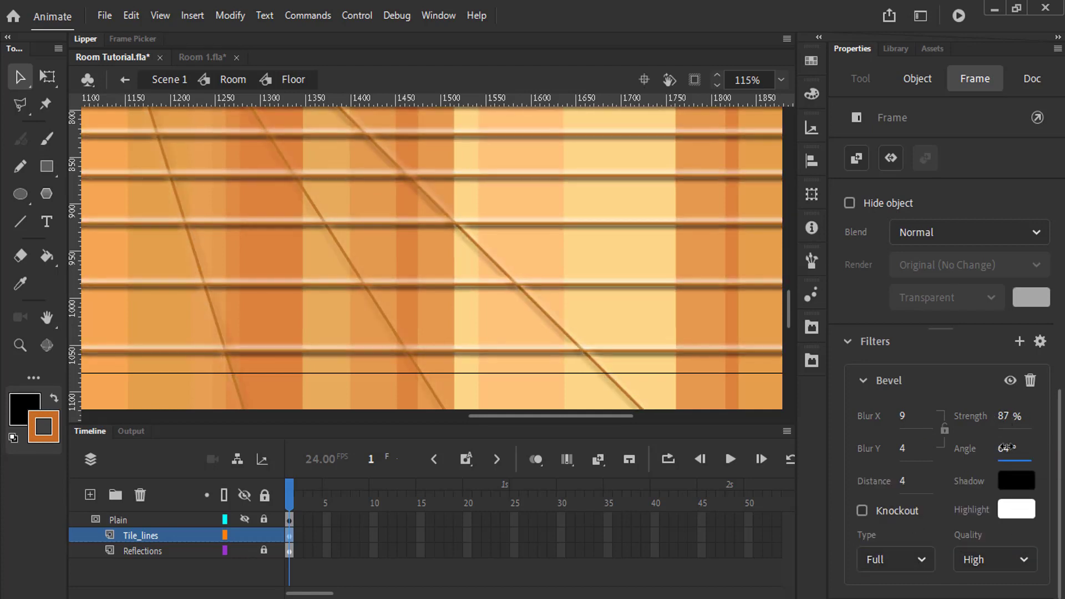
In the Room symbol, rename the new top layer Layer_2 as Celling_Lights
{"action": "double_click", "coordinate": [121, 519]}
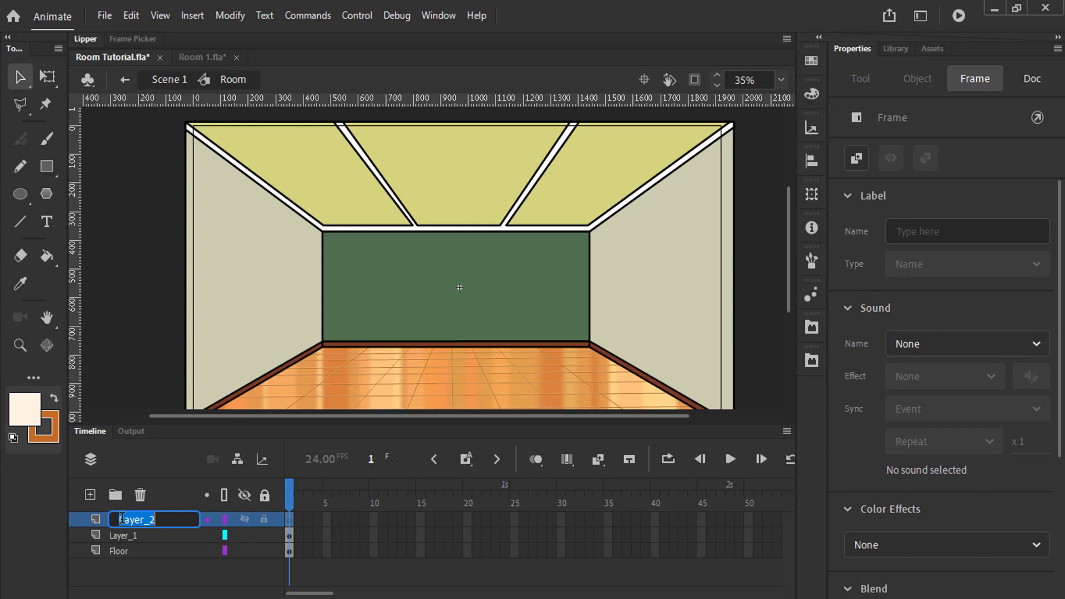
{"action": "key", "text": "BackSpace"}
{"action": "type", "text": "Celling Light"}
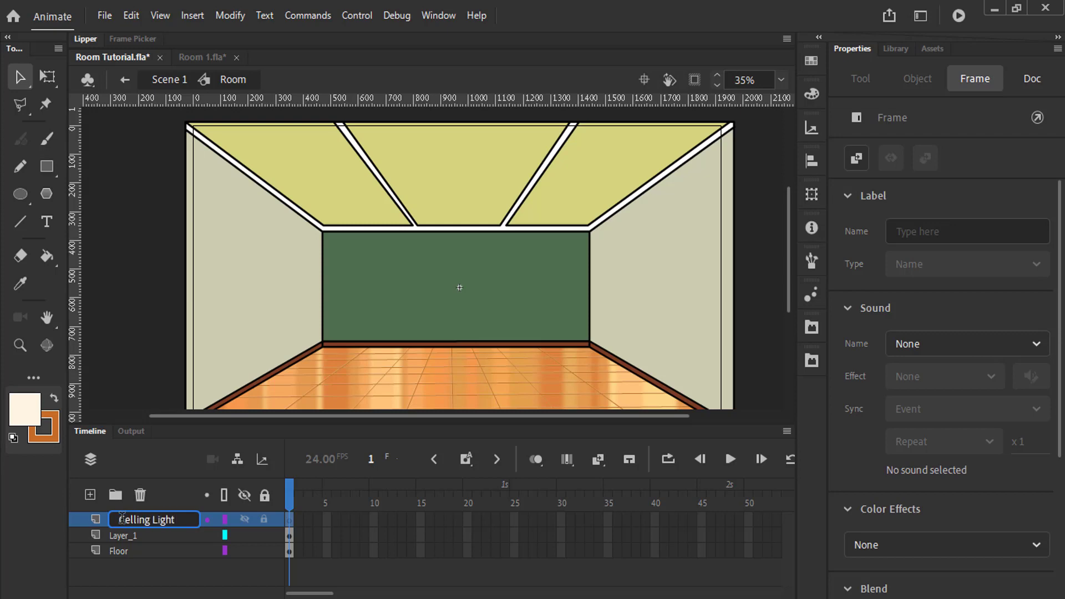
{"action": "type", "text": "s"}
{"action": "left_click", "coordinate": [139, 355]}
{"action": "left_click", "coordinate": [612, 347]}
Set the stroke to none and draw a cream rectangle on the middle ceiling panel
{"action": "key", "text": "z"}
{"action": "left_click", "coordinate": [443, 207]}
{"action": "left_click_drag", "start_coordinate": [442, 206], "coordinate": [410, 182]}
{"action": "left_click", "coordinate": [43, 428]}
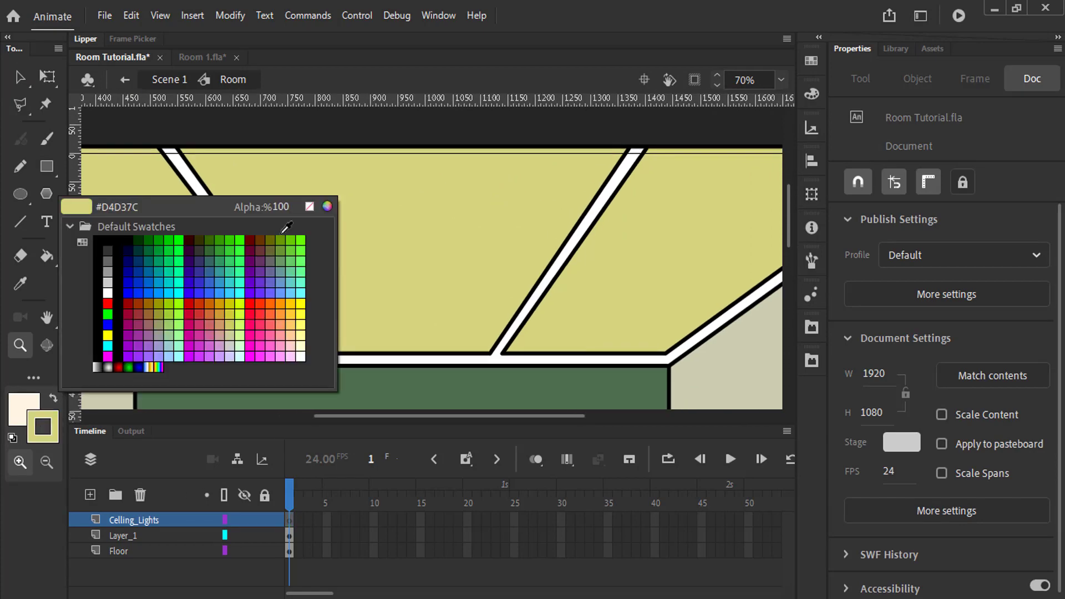
{"action": "left_click", "coordinate": [310, 206]}
{"action": "key", "text": "r"}
{"action": "left_click_drag", "start_coordinate": [277, 184], "coordinate": [384, 296]}
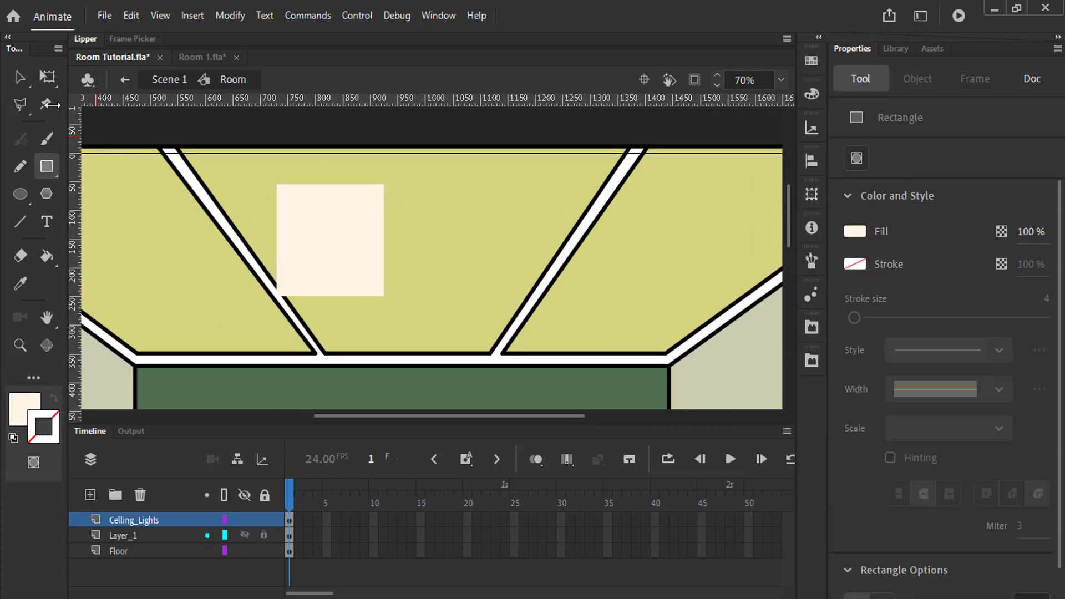
Reshape the rectangle into a slanted light strip about 280 by 292 px beside the middle panel's left beam, nudging it slightly right
{"action": "key", "text": "v"}
{"action": "left_click_drag", "start_coordinate": [384, 185], "coordinate": [323, 184]}
{"action": "left_click_drag", "start_coordinate": [384, 296], "coordinate": [406, 323]}
{"action": "left_click_drag", "start_coordinate": [277, 296], "coordinate": [330, 338]}
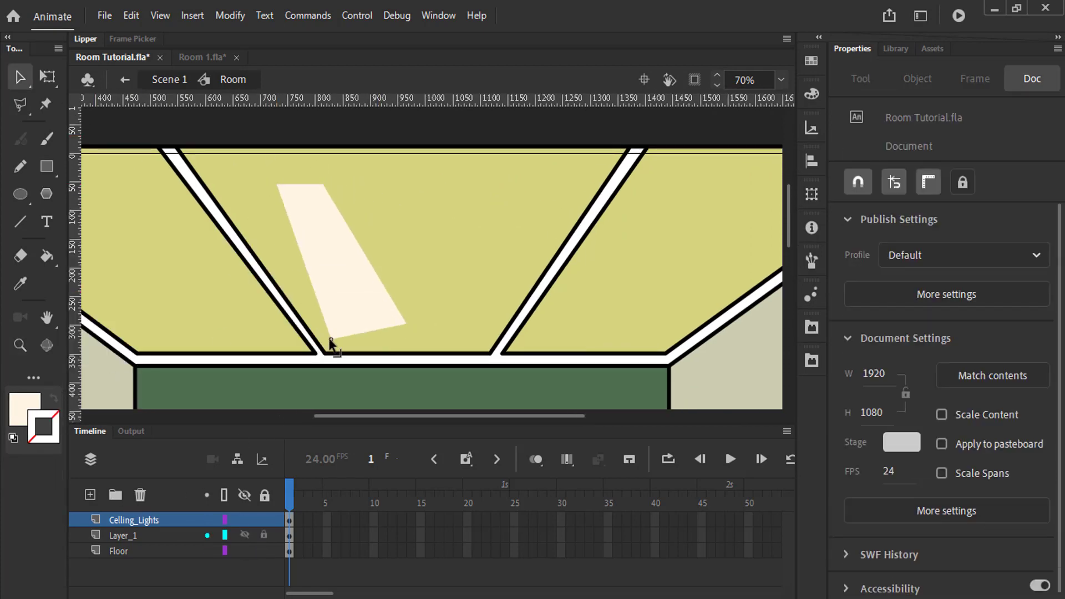
{"action": "left_click_drag", "start_coordinate": [406, 323], "coordinate": [401, 339]}
{"action": "left_click_drag", "start_coordinate": [277, 184], "coordinate": [211, 174]}
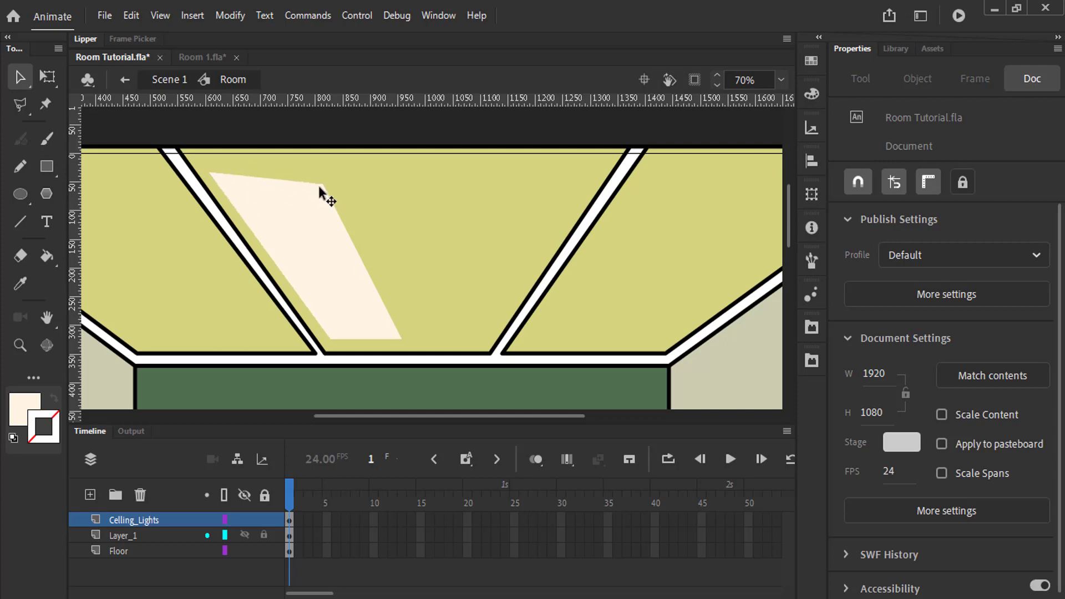
{"action": "left_click_drag", "start_coordinate": [321, 184], "coordinate": [271, 172]}
{"action": "left_click_drag", "start_coordinate": [395, 335], "coordinate": [362, 338]}
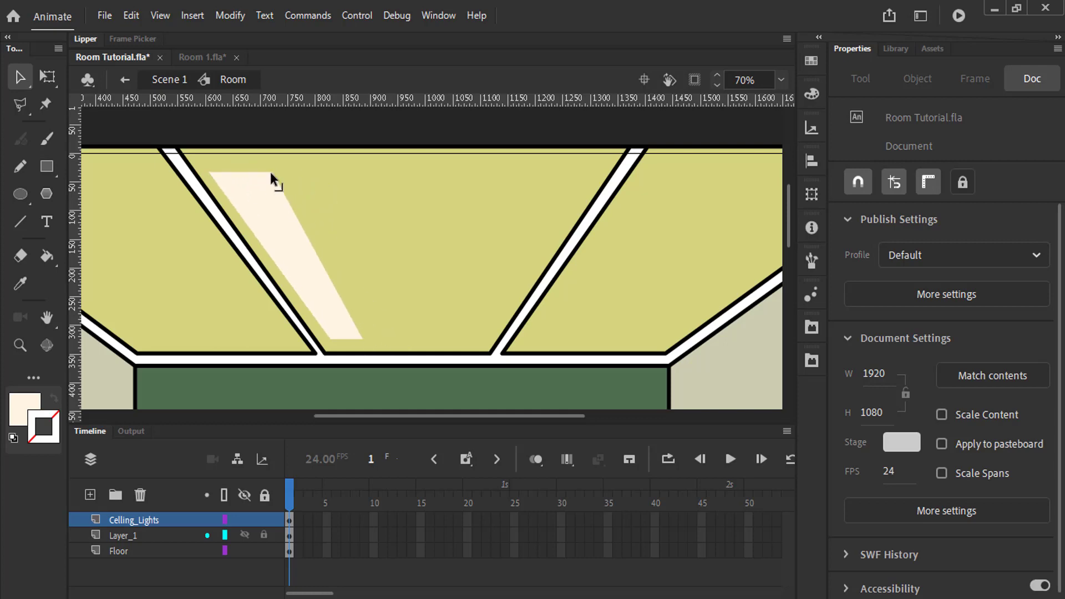
{"action": "left_click_drag", "start_coordinate": [271, 172], "coordinate": [278, 172]}
{"action": "left_click", "coordinate": [316, 269]}
{"action": "key", "text": "shift+Right"}
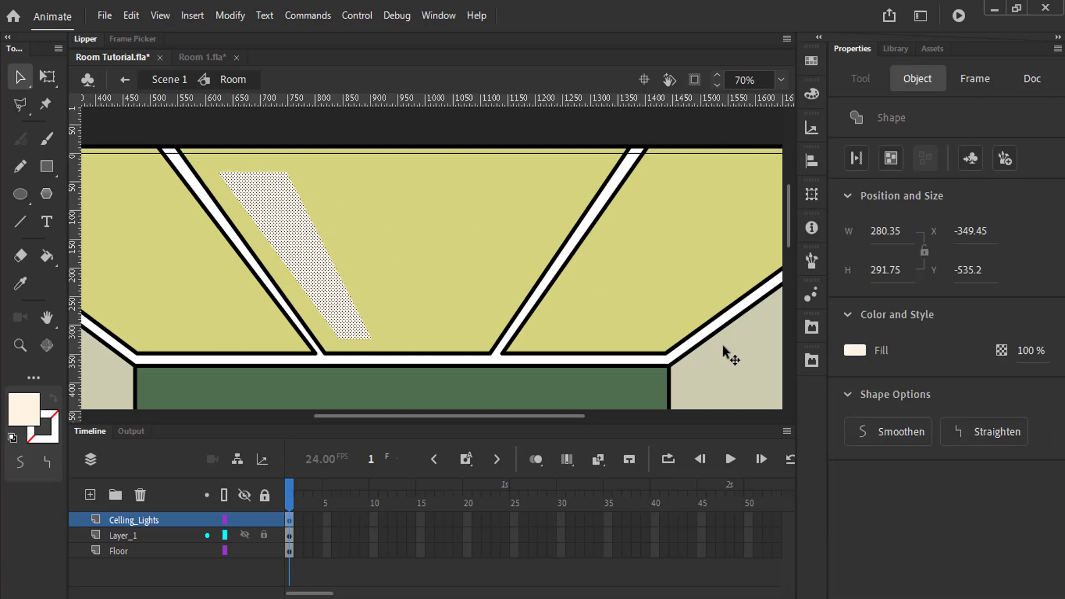
Duplicate the light strip to its right within the middle ceiling panel
{"action": "left_click", "coordinate": [723, 348]}
{"action": "left_click", "coordinate": [332, 279]}
{"action": "left_click_drag", "start_coordinate": [331, 280], "coordinate": [407, 276]}
{"action": "left_click", "coordinate": [703, 384]}
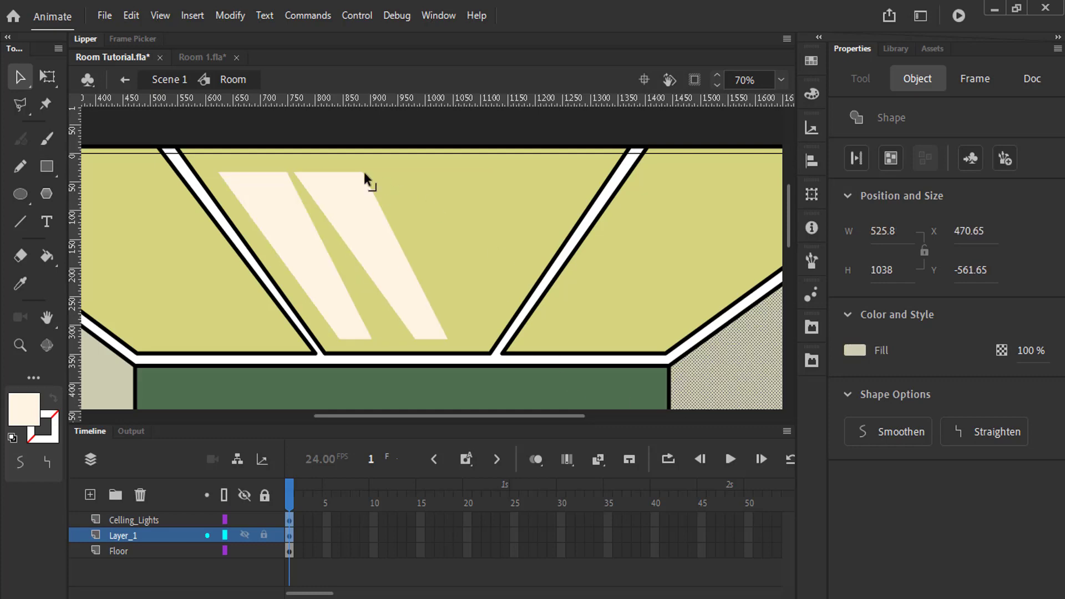
Reshape the duplicated strip's corners so it slants the opposite way along the middle panel's right beam
{"action": "mouse_move", "coordinate": [365, 173]}
{"action": "left_mouse_down"}
{"action": "mouse_move", "coordinate": [571, 171]}
{"action": "mouse_move", "coordinate": [384, 181]}
{"action": "left_mouse_up"}
{"action": "key", "text": "ctrl+z"}
{"action": "left_click_drag", "start_coordinate": [295, 172], "coordinate": [504, 173]}
{"action": "left_click", "coordinate": [509, 211]}
{"action": "left_click", "coordinate": [469, 330]}
{"action": "key", "text": "ctrl+z"}
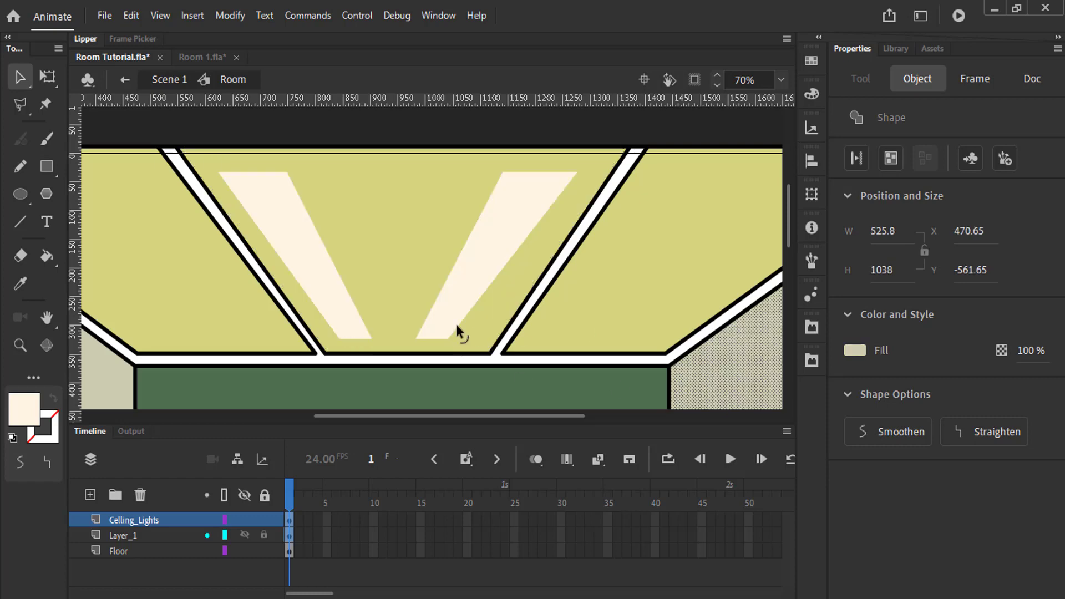
{"action": "mouse_move", "coordinate": [452, 338]}
{"action": "left_mouse_down"}
{"action": "mouse_move", "coordinate": [470, 340]}
{"action": "mouse_move", "coordinate": [438, 340]}
{"action": "left_mouse_up"}
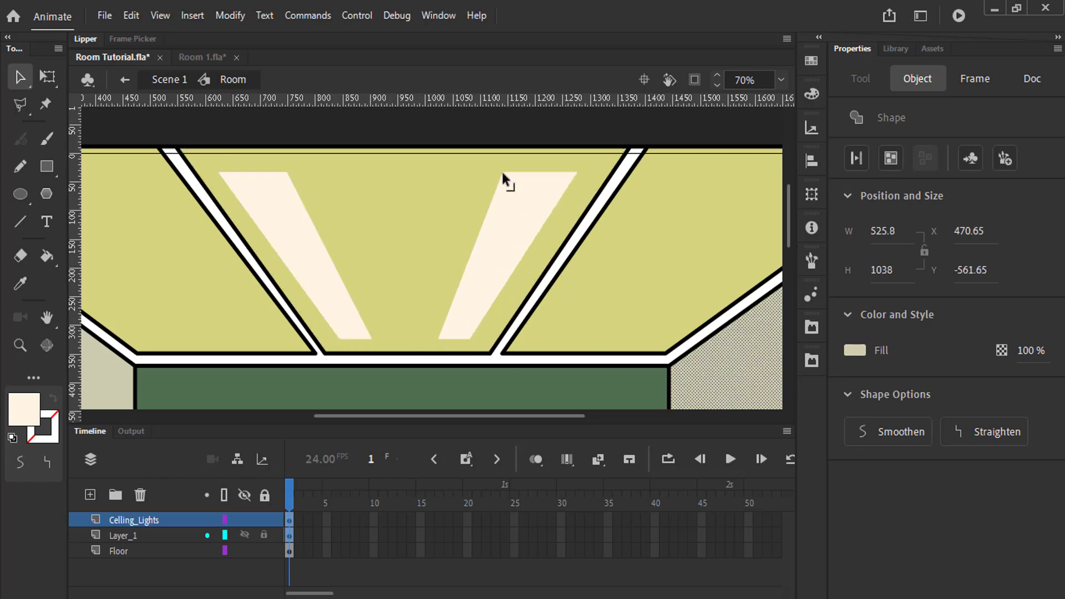
{"action": "left_click", "coordinate": [518, 192]}
{"action": "left_click_drag", "start_coordinate": [503, 173], "coordinate": [523, 192]}
{"action": "left_click", "coordinate": [713, 338]}
Try copying the left light strip into the left ceiling panel and reshaping its top corners, and delete that copy
{"action": "left_click_drag", "start_coordinate": [245, 246], "coordinate": [403, 268]}
{"action": "left_click", "coordinate": [480, 294]}
{"action": "left_click_drag", "start_coordinate": [481, 294], "coordinate": [366, 312]}
{"action": "key", "text": "ctrl+z"}
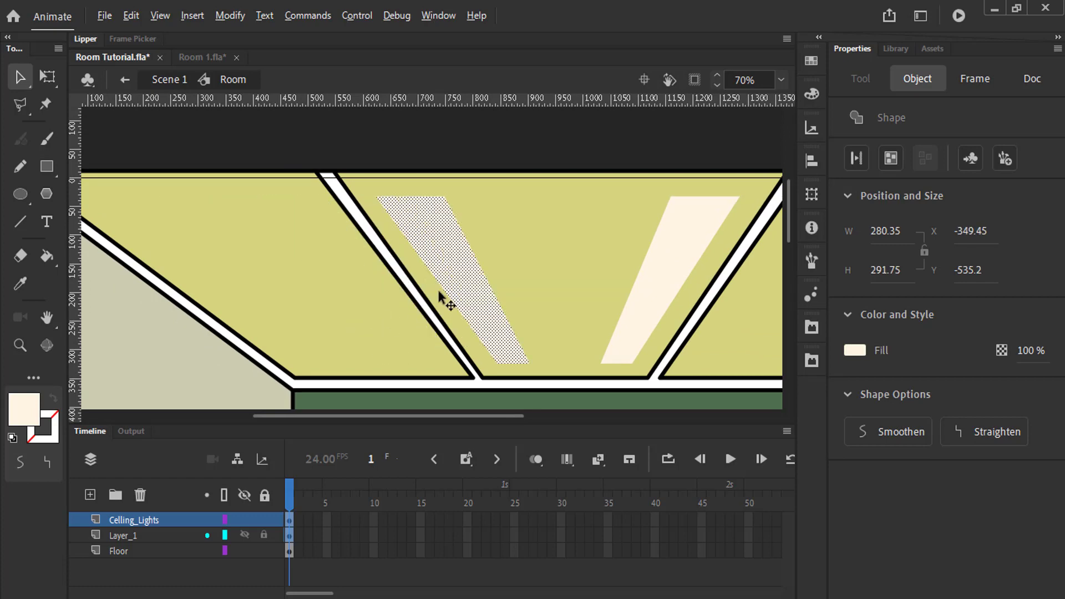
{"action": "left_click_drag", "start_coordinate": [438, 290], "coordinate": [277, 299]}
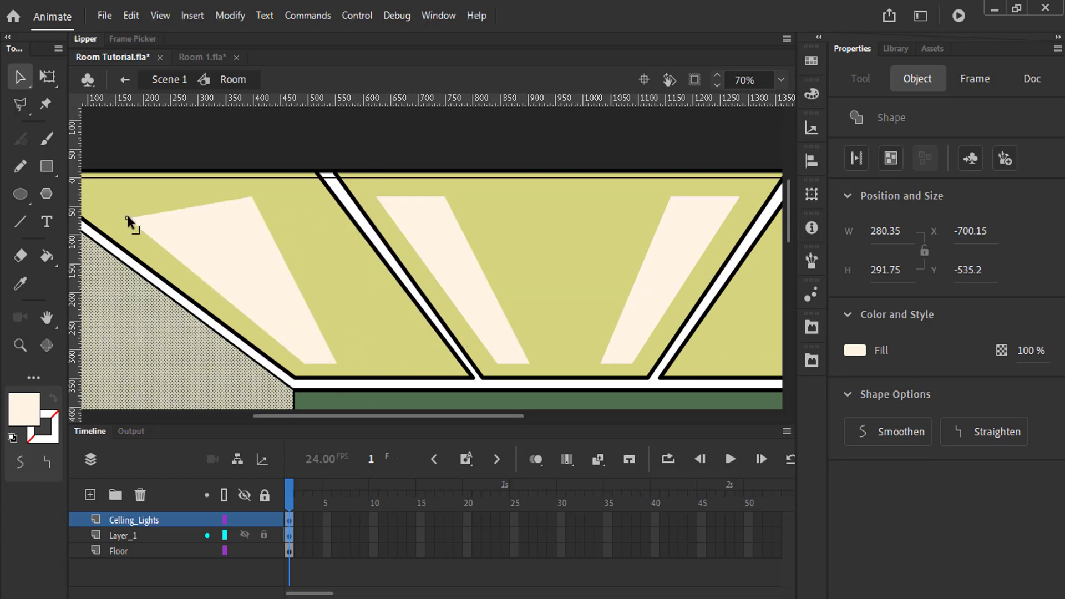
{"action": "left_click_drag", "start_coordinate": [252, 197], "coordinate": [194, 207]}
{"action": "left_click_drag", "start_coordinate": [131, 218], "coordinate": [114, 207]}
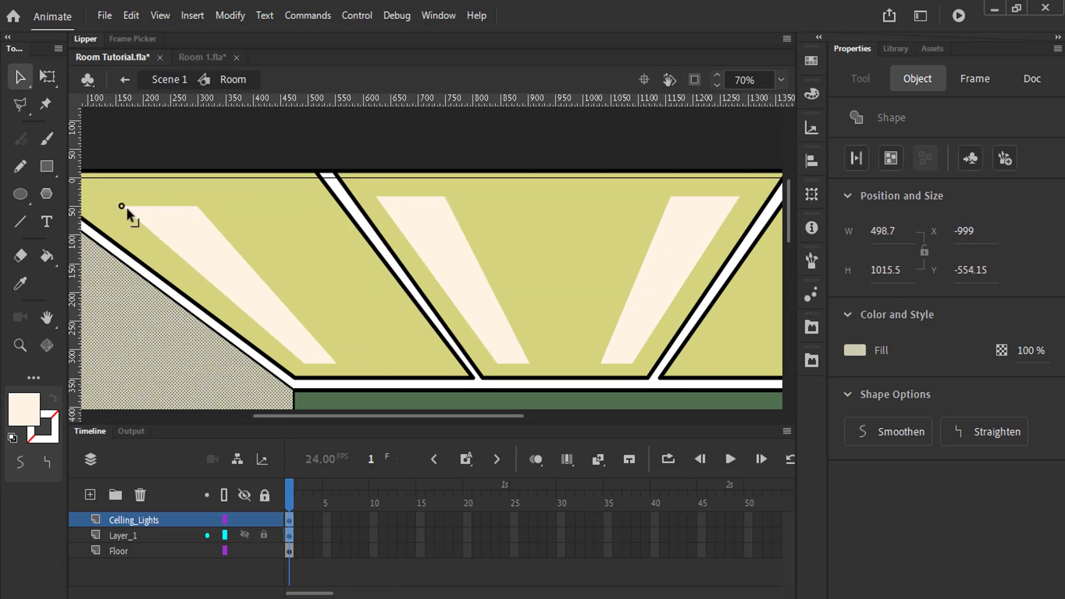
{"action": "left_click", "coordinate": [157, 232]}
{"action": "key", "text": "Delete"}
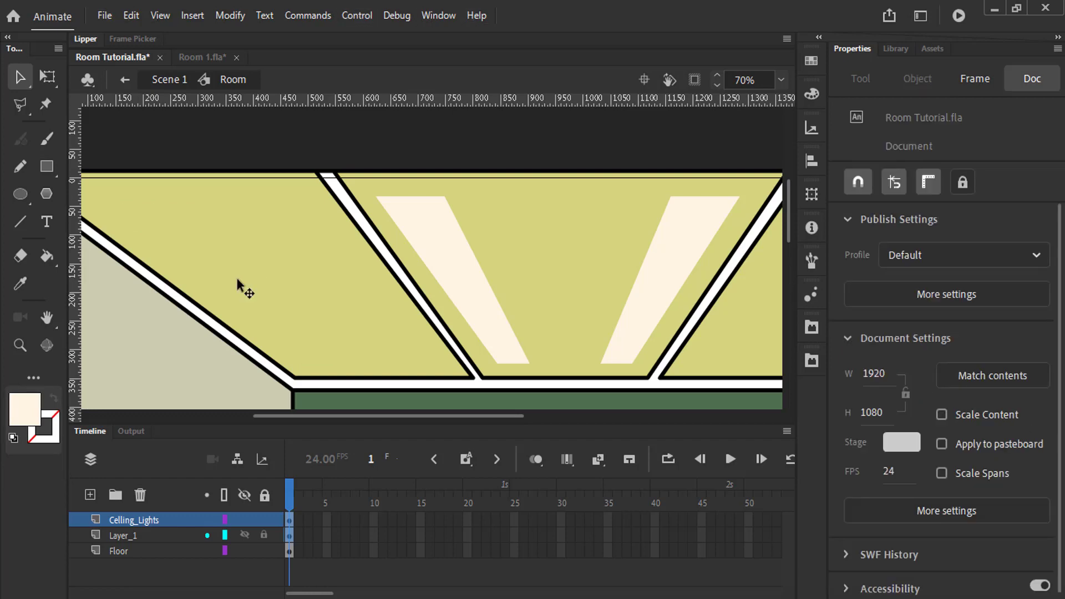
Lock the Layer_1 and Floor layers, and copy the middle panel's left light strip into the left ceiling panel
{"action": "left_click", "coordinate": [448, 271]}
{"action": "left_click_drag", "start_coordinate": [264, 535], "coordinate": [265, 554]}
{"action": "left_click_drag", "start_coordinate": [482, 314], "coordinate": [389, 309]}
{"action": "key", "text": "ctrl+z"}
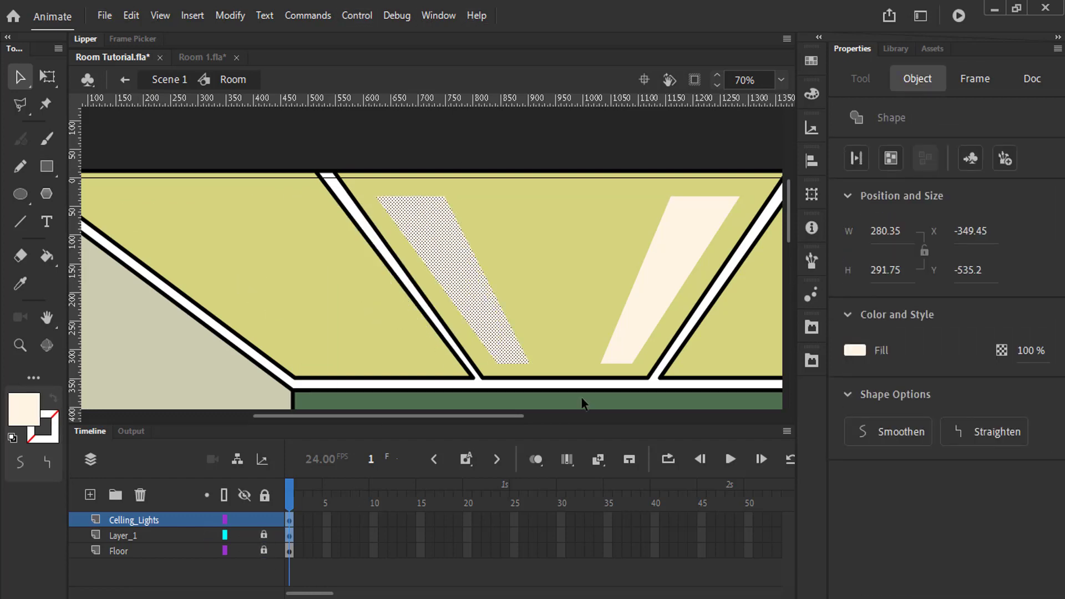
{"action": "left_click_drag", "start_coordinate": [480, 319], "coordinate": [283, 320]}
Pull the copied strip's two top corners outward so it slants along the left panel's outer beam
{"action": "left_click", "coordinate": [227, 283]}
{"action": "left_click_drag", "start_coordinate": [178, 198], "coordinate": [113, 200]}
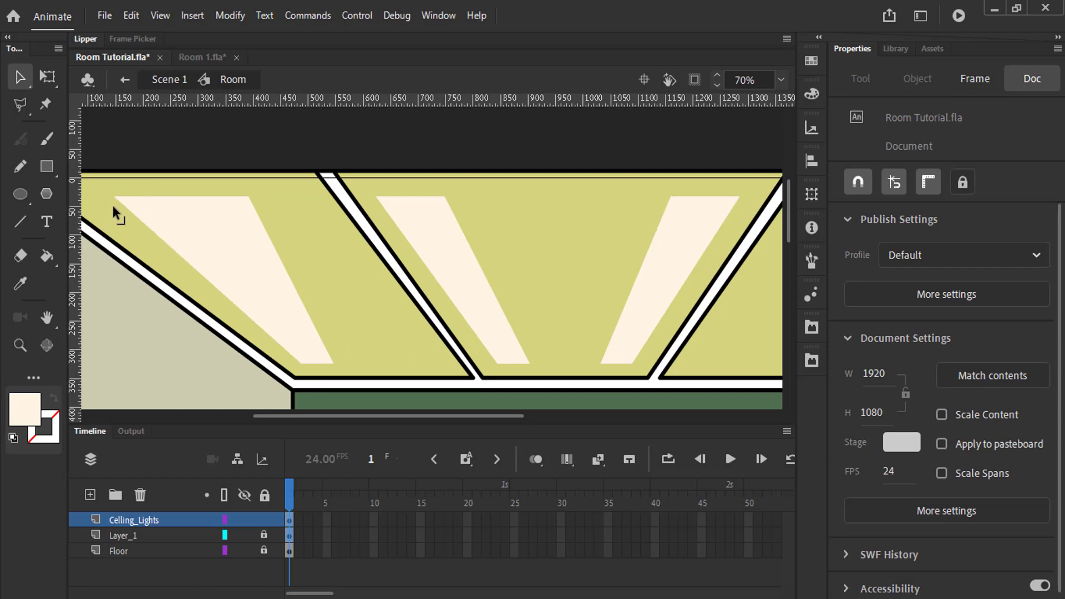
{"action": "left_click_drag", "start_coordinate": [247, 197], "coordinate": [189, 198]}
Duplicate the outer strip toward the left panel's inner beam and narrow its top to follow the perspective
{"action": "left_click", "coordinate": [219, 260]}
{"action": "left_click_drag", "start_coordinate": [219, 261], "coordinate": [327, 261]}
{"action": "left_click", "coordinate": [311, 204]}
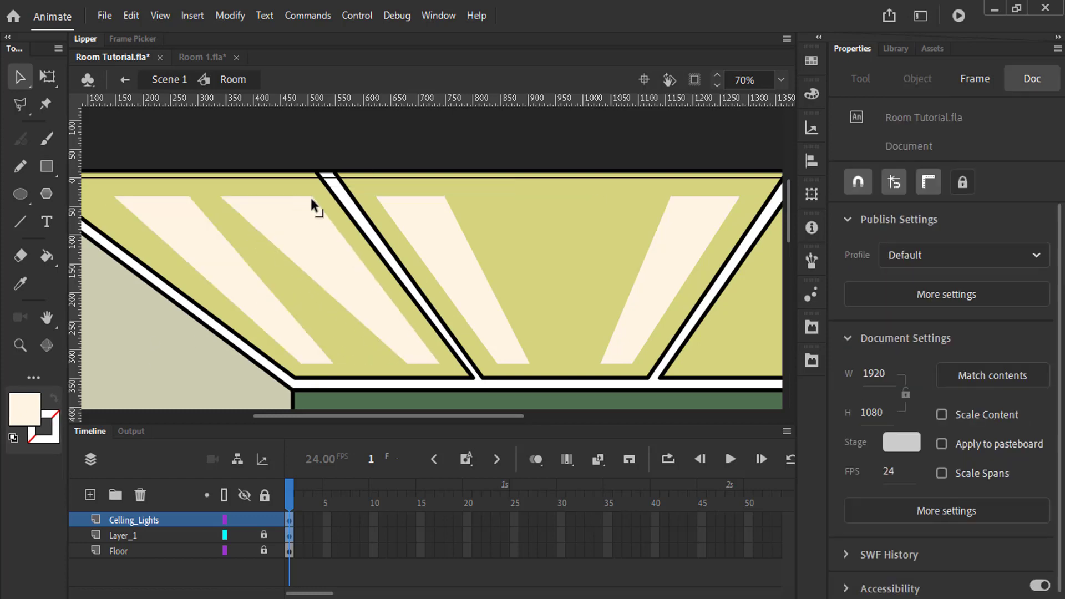
{"action": "left_click_drag", "start_coordinate": [313, 197], "coordinate": [253, 198]}
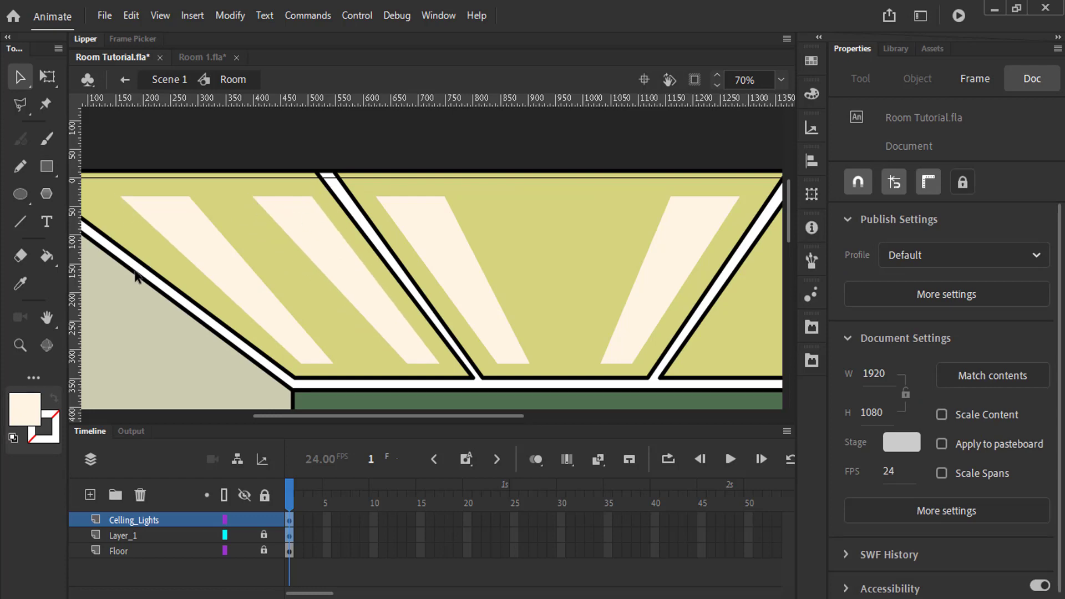
Duplicate the left panel's two light strips, flip the copies horizontally, and place them in the right ceiling panel
{"action": "left_click", "coordinate": [398, 324]}
{"action": "left_click", "coordinate": [278, 316], "text": "shift"}
{"action": "left_click_drag", "start_coordinate": [278, 316], "coordinate": [381, 315]}
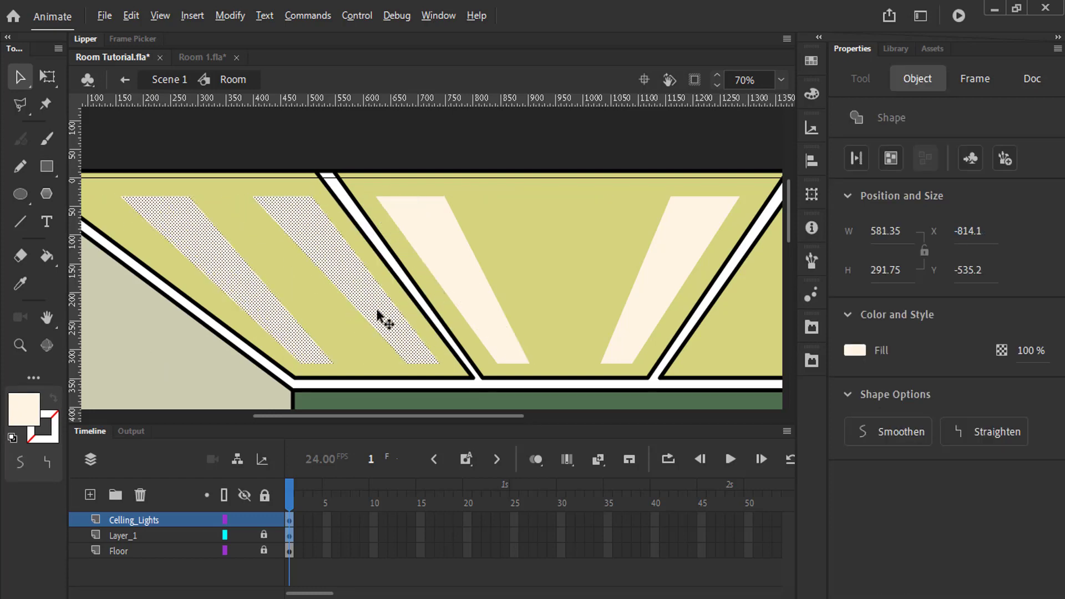
{"action": "right_click", "coordinate": [411, 319]}
{"action": "left_click", "coordinate": [715, 423]}
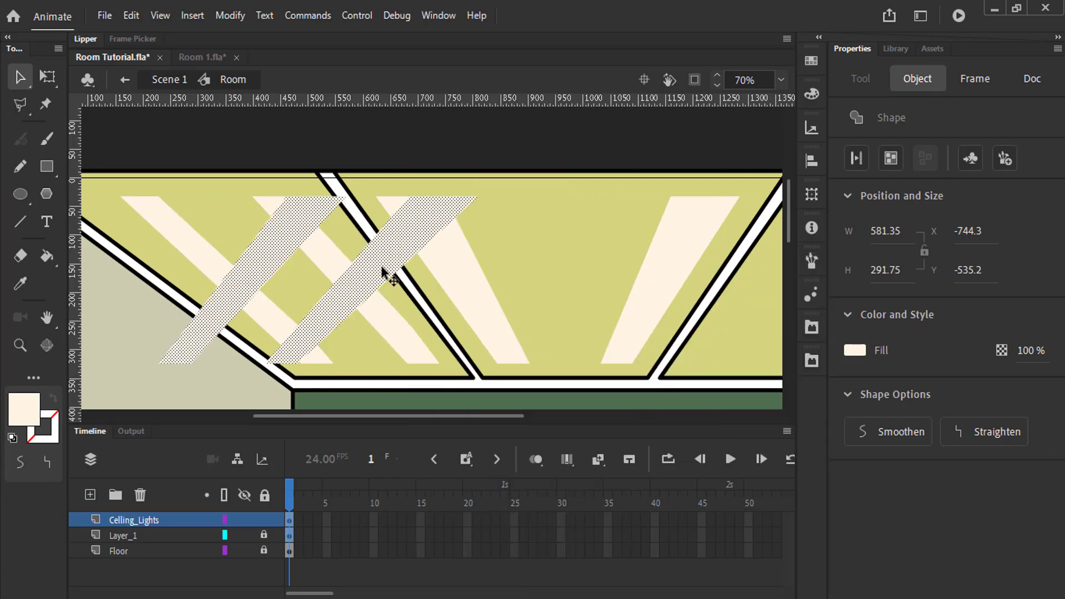
{"action": "left_click_drag", "start_coordinate": [384, 269], "coordinate": [432, 326]}
{"action": "left_click_drag", "start_coordinate": [415, 322], "coordinate": [623, 292]}
{"action": "left_click", "coordinate": [714, 368]}
Shift the top corners of the left ceiling panel's two light strips slightly outward
{"action": "left_click_drag", "start_coordinate": [272, 302], "coordinate": [638, 303]}
{"action": "left_click_drag", "start_coordinate": [205, 217], "coordinate": [183, 217]}
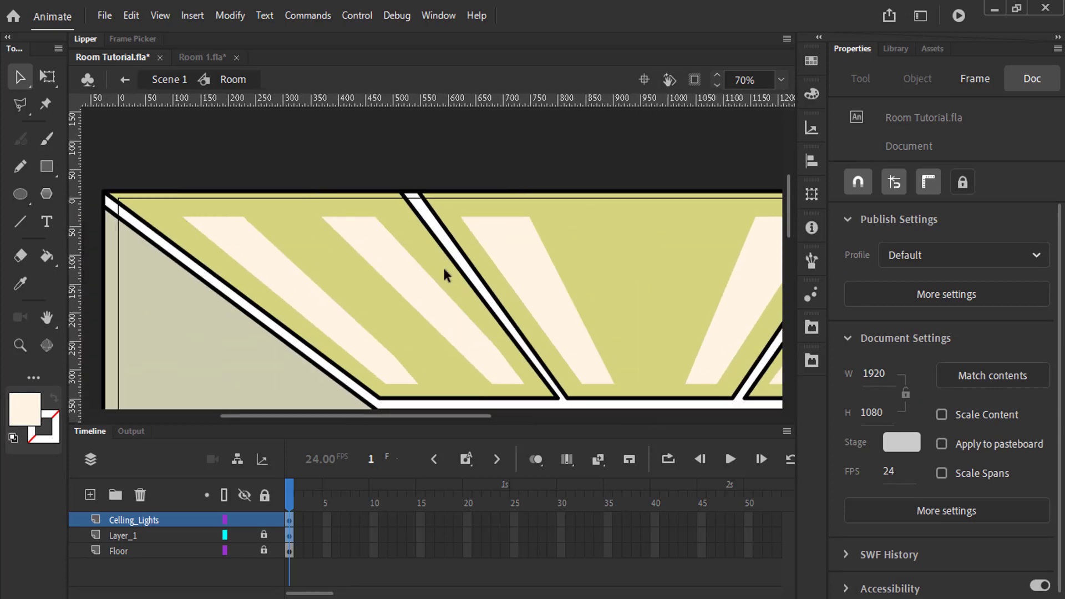
Nudge the lower inner corner of the right ceiling panel's light strip nearest the beam slightly outward
{"action": "scroll", "coordinate": [444, 266], "scroll_direction": "right", "scroll_amount": 5}
{"action": "left_click_drag", "start_coordinate": [378, 376], "coordinate": [382, 376]}
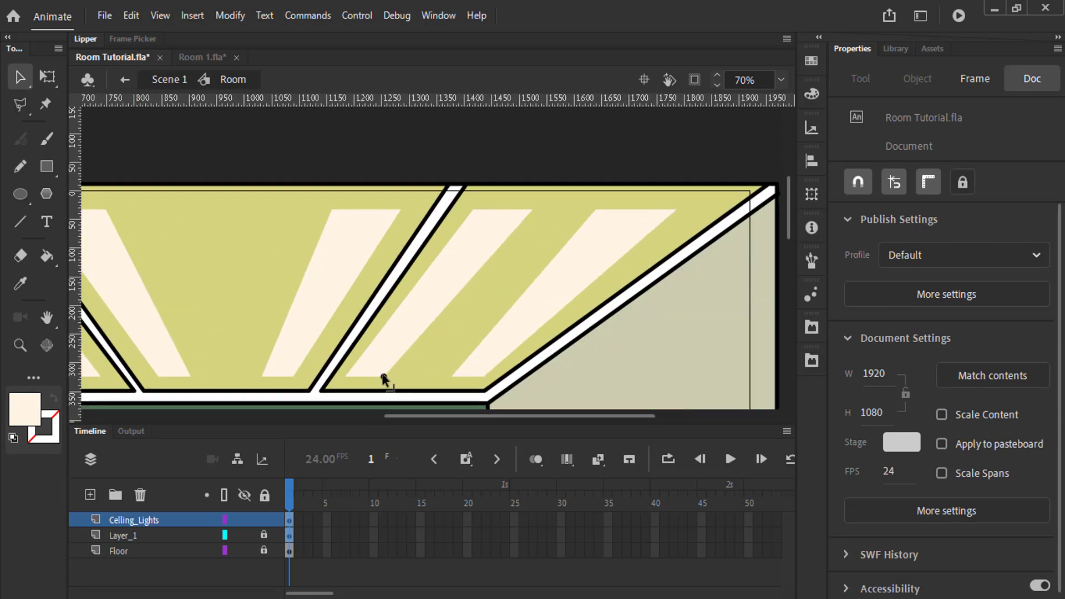
{"action": "left_click", "coordinate": [780, 81]}
{"action": "left_click", "coordinate": [813, 98]}
Convert all the ceiling light strips into a Movie Clip symbol named "Ceilling lights"
{"action": "left_click", "coordinate": [549, 176]}
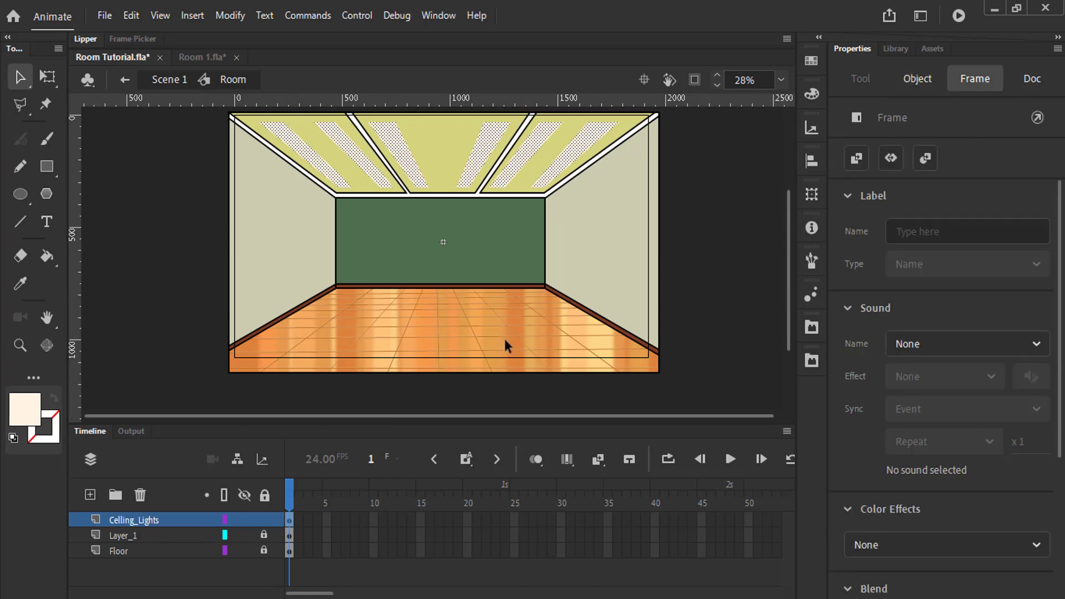
{"action": "key", "text": "F8"}
{"action": "left_click", "coordinate": [438, 141]}
{"action": "left_click", "coordinate": [433, 166]}
{"action": "left_click", "coordinate": [475, 106]}
{"action": "key", "text": "ctrl+a"}
{"action": "type", "text": "C"}
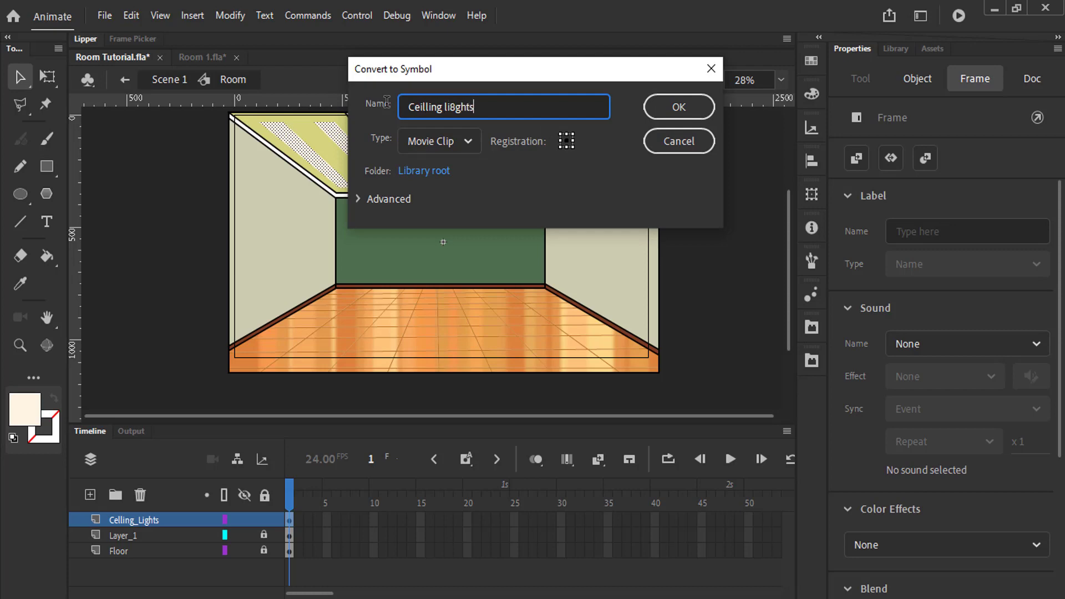
{"action": "key", "text": "BackSpace"}
{"action": "left_click", "coordinate": [670, 107]}
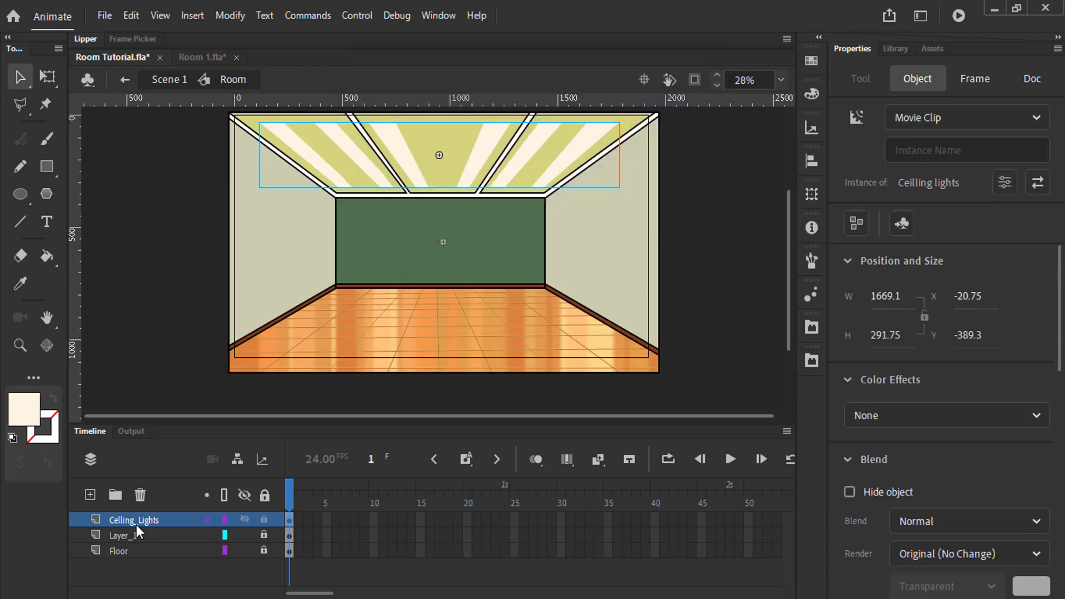
Correct the light strips' layer name to "Ceilling_Lights"
{"action": "double_click", "coordinate": [121, 517]}
{"action": "left_click", "coordinate": [121, 517]}
{"action": "type", "text": "i"}
{"action": "left_click", "coordinate": [149, 537]}
{"action": "left_click", "coordinate": [568, 152]}
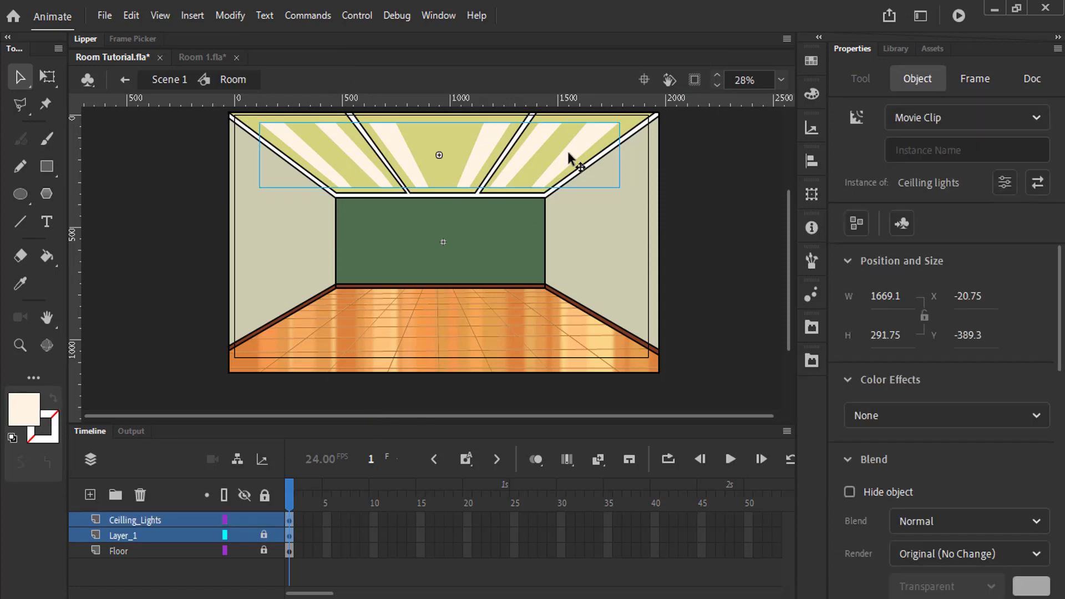
Add a Glow filter to the Ceilling_Lights layer's frame and set its quality to High
{"action": "left_click", "coordinate": [595, 239]}
{"action": "left_click", "coordinate": [516, 160]}
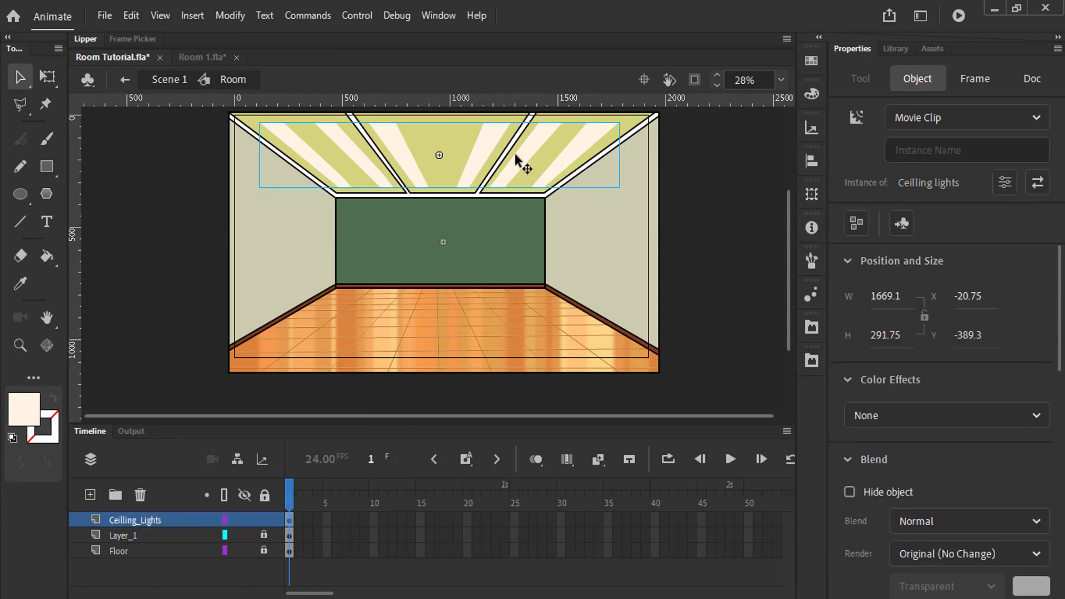
{"action": "left_click", "coordinate": [896, 48]}
{"action": "left_click", "coordinate": [863, 48]}
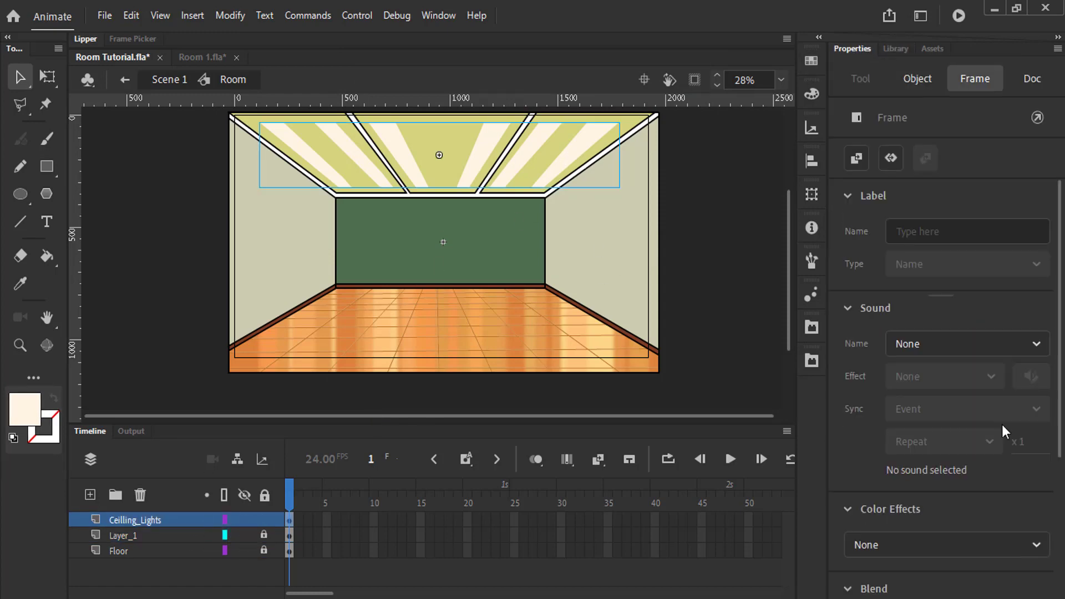
{"action": "scroll", "coordinate": [1003, 435], "scroll_direction": "down", "scroll_amount": 3}
{"action": "left_click", "coordinate": [1020, 545]}
{"action": "left_click", "coordinate": [955, 424]}
{"action": "left_click", "coordinate": [993, 575]}
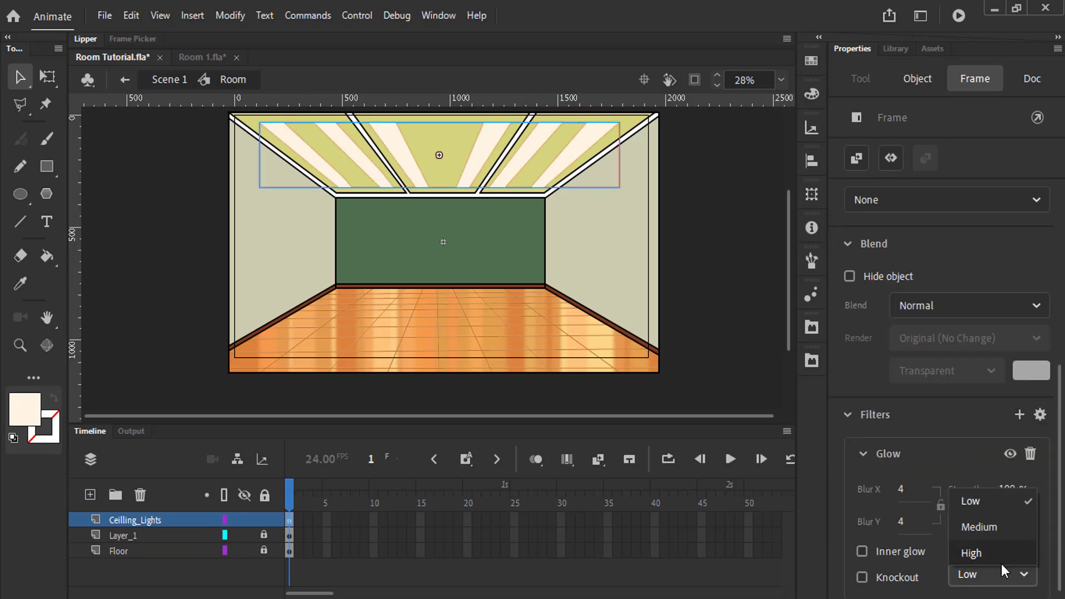
{"action": "left_click", "coordinate": [968, 552]}
Make the ceiling lights' glow white and set its Blur X to 97
{"action": "left_click", "coordinate": [1017, 520]}
{"action": "left_click", "coordinate": [771, 428]}
{"action": "mouse_move", "coordinate": [903, 474]}
{"action": "left_mouse_down"}
{"action": "mouse_move", "coordinate": [952, 475]}
{"action": "mouse_move", "coordinate": [909, 473]}
{"action": "mouse_move", "coordinate": [920, 472]}
{"action": "left_mouse_up"}
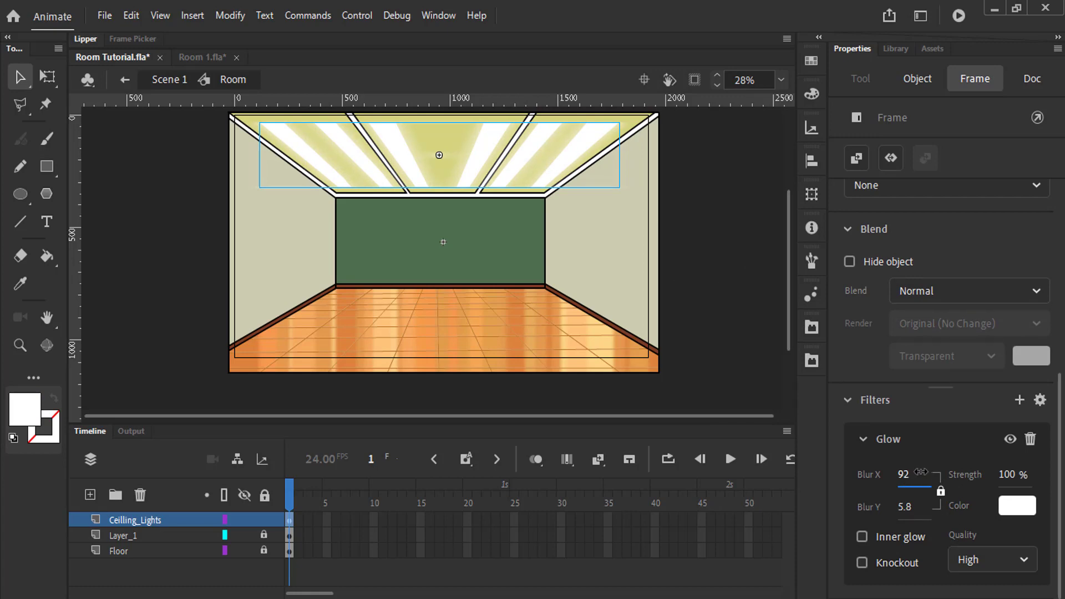
{"action": "left_click", "coordinate": [751, 296]}
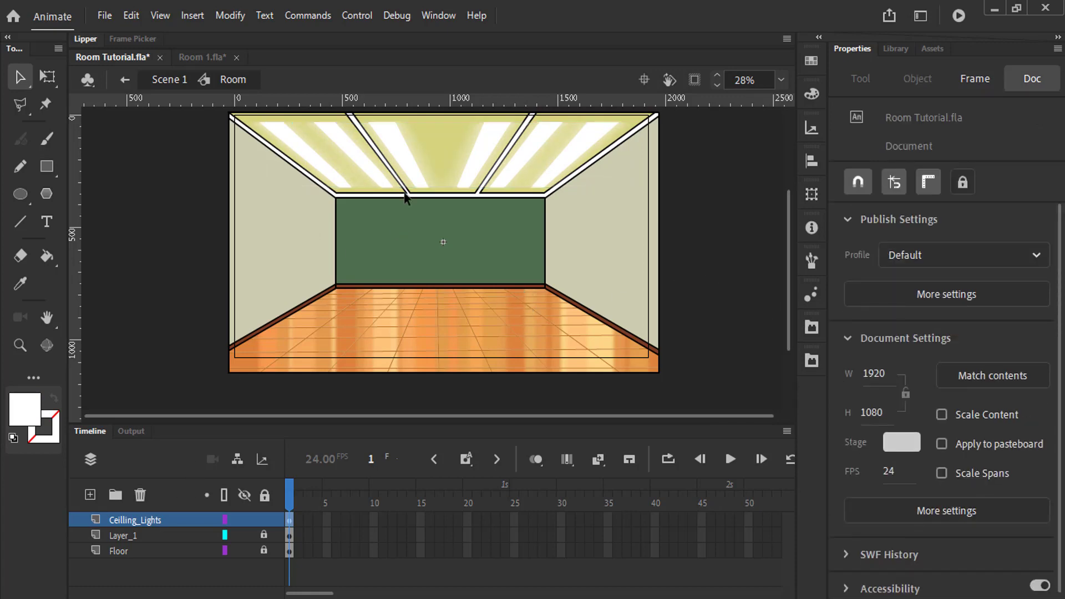
Set the ceiling lights' glow Blur Y to 97 and return to the main scene
{"action": "double_click", "coordinate": [461, 143]}
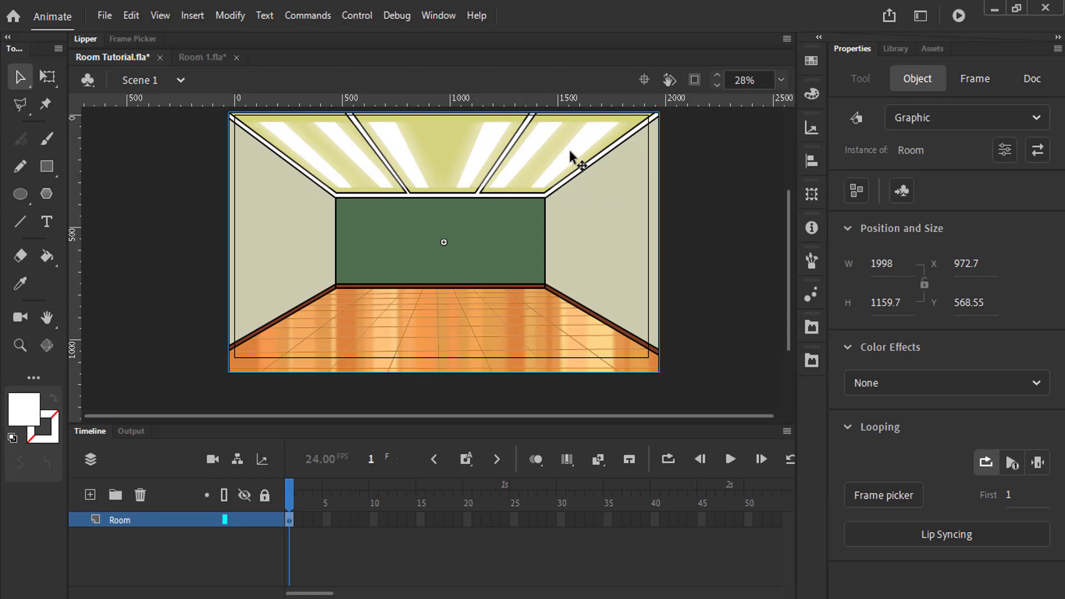
{"action": "double_click", "coordinate": [405, 180]}
{"action": "left_click", "coordinate": [135, 520]}
{"action": "scroll", "coordinate": [932, 444], "scroll_direction": "down", "scroll_amount": 5}
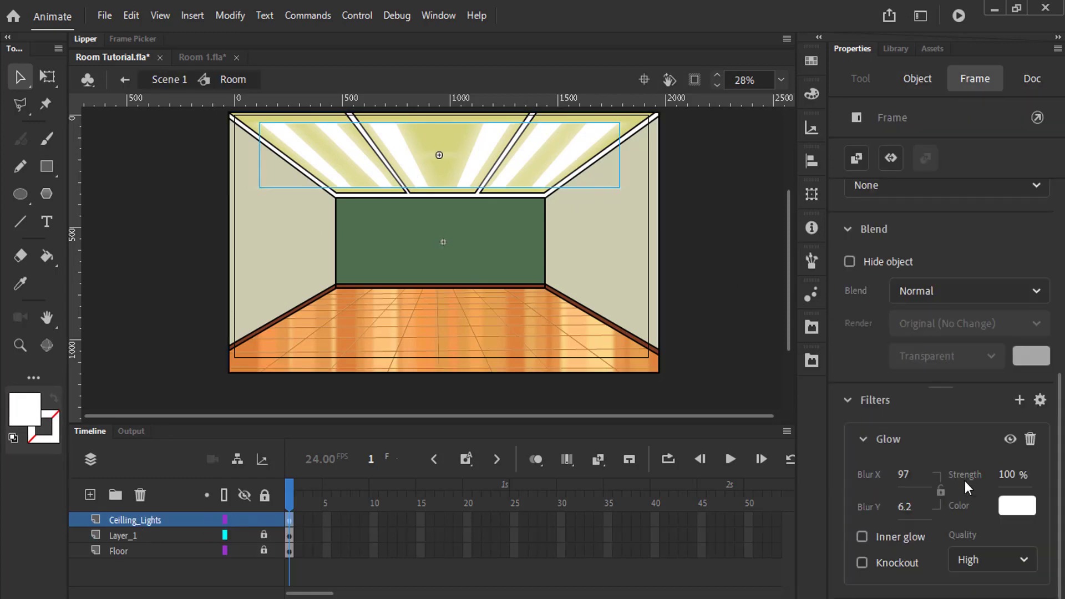
{"action": "left_click_drag", "start_coordinate": [904, 510], "coordinate": [926, 511]}
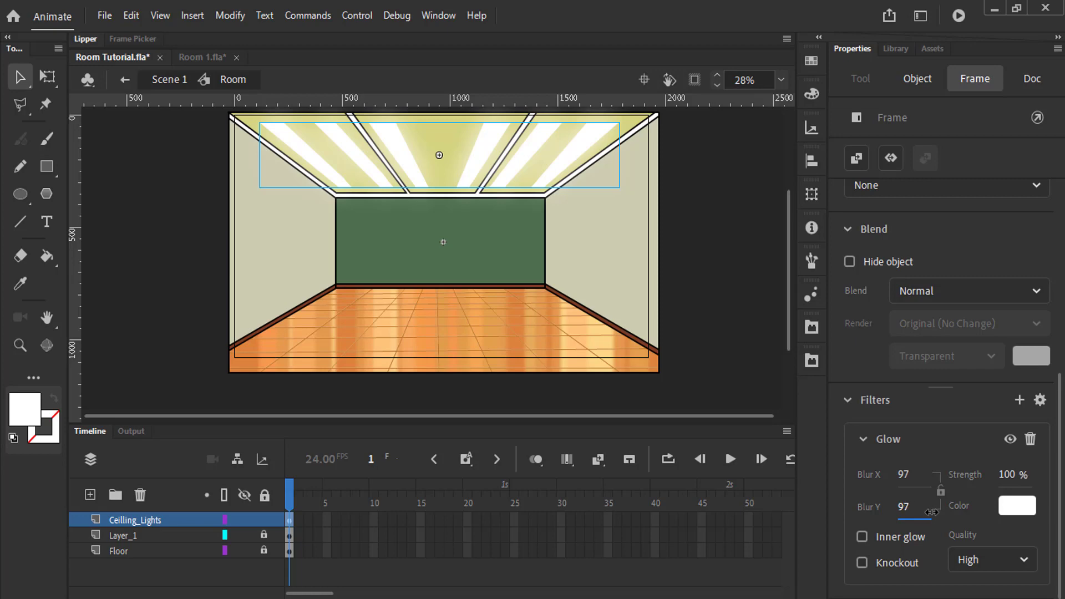
{"action": "left_click", "coordinate": [125, 80]}
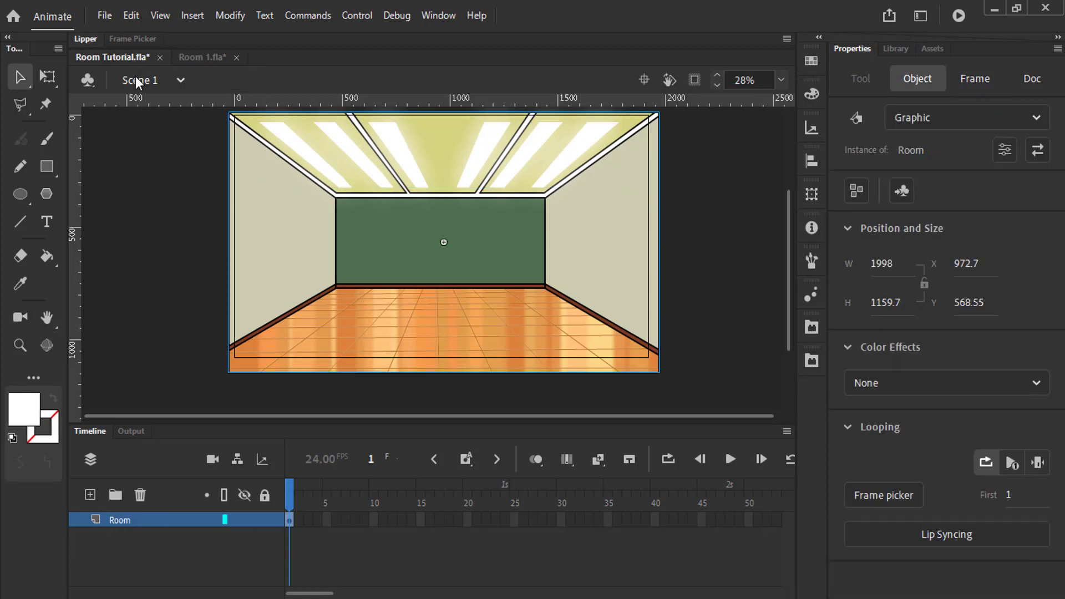
Unlock Layer_1 inside the Room symbol and toggle its visibility to check which artwork it holds
{"action": "left_click", "coordinate": [203, 58]}
{"action": "left_click", "coordinate": [104, 56]}
{"action": "double_click", "coordinate": [423, 300]}
{"action": "left_click", "coordinate": [264, 536]}
{"action": "left_click", "coordinate": [211, 534]}
{"action": "left_click", "coordinate": [248, 533]}
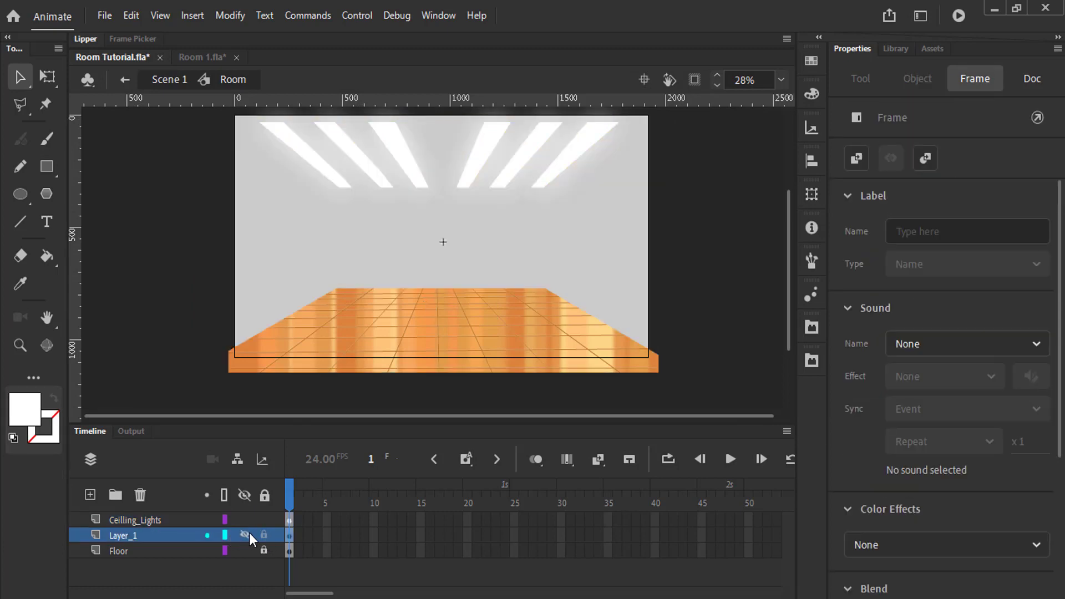
{"action": "left_click", "coordinate": [249, 532]}
{"action": "left_click", "coordinate": [249, 532]}
{"action": "left_click", "coordinate": [249, 532]}
Convert all the artwork on Layer_1 into a Movie Clip symbol named "Walls"
{"action": "left_click", "coordinate": [130, 533]}
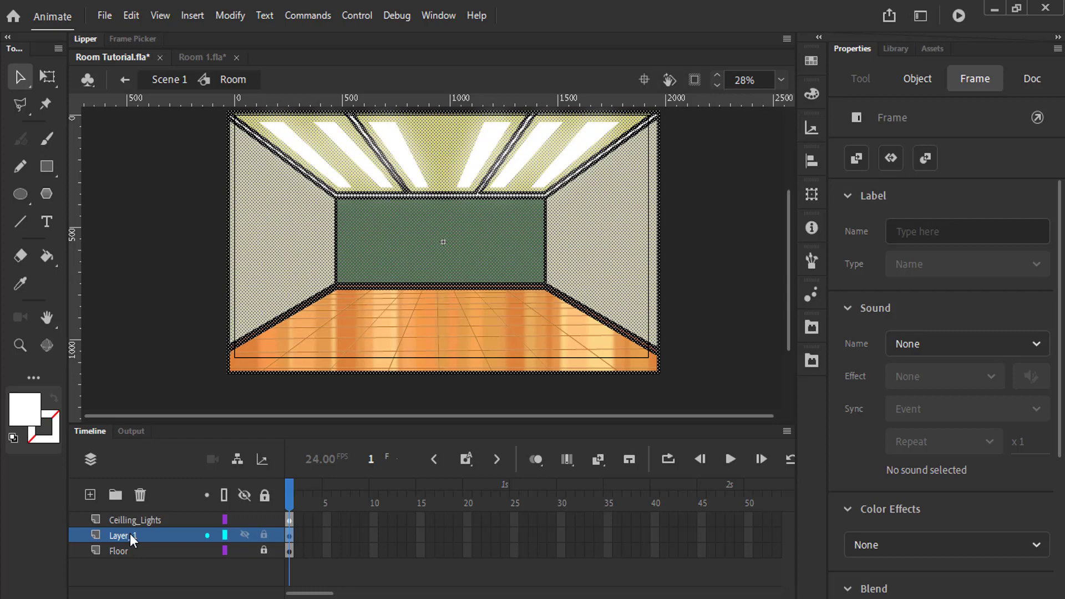
{"action": "key", "text": "F8"}
{"action": "type", "text": "Walls"}
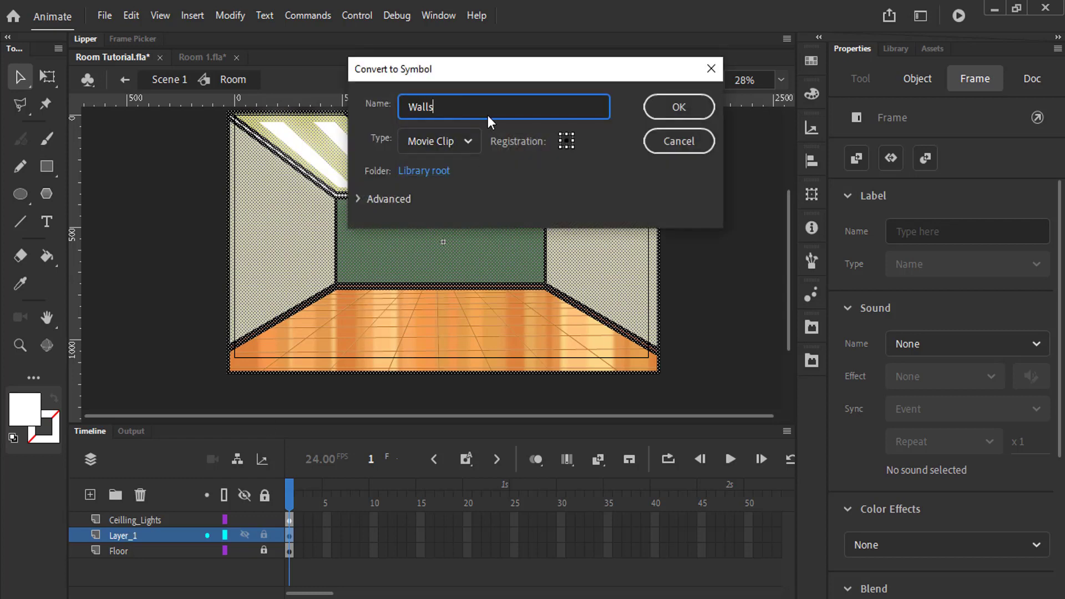
{"action": "key", "text": "Return"}
Rename Layer_1 as "Walls"
{"action": "double_click", "coordinate": [122, 535]}
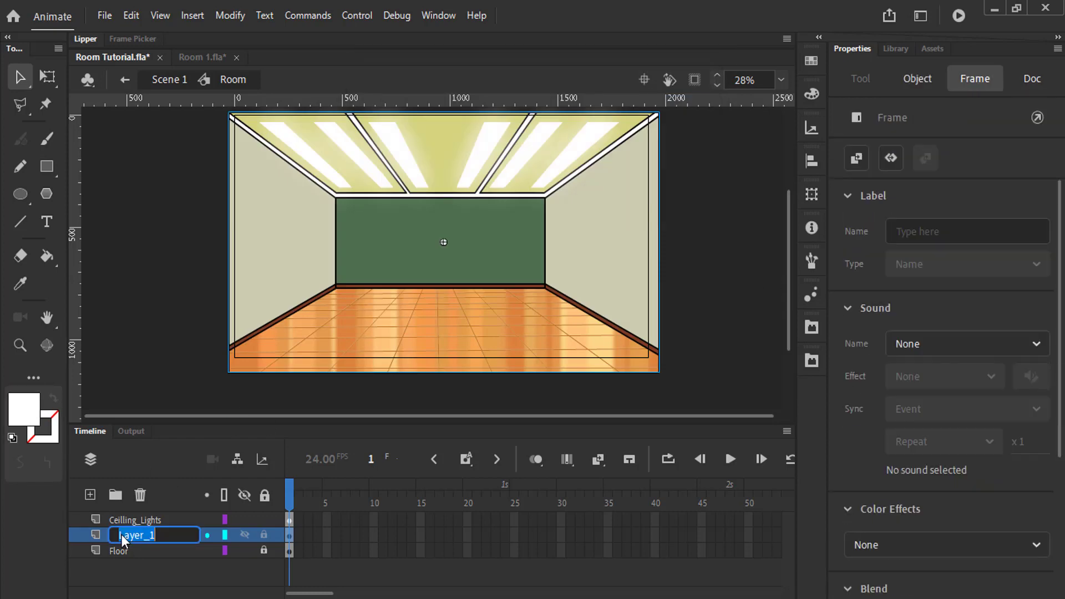
{"action": "type", "text": "Walls"}
{"action": "key", "text": "Return"}
Add a black Glow filter to the Walls layer's frame and increase its horizontal blur
{"action": "left_click", "coordinate": [597, 255]}
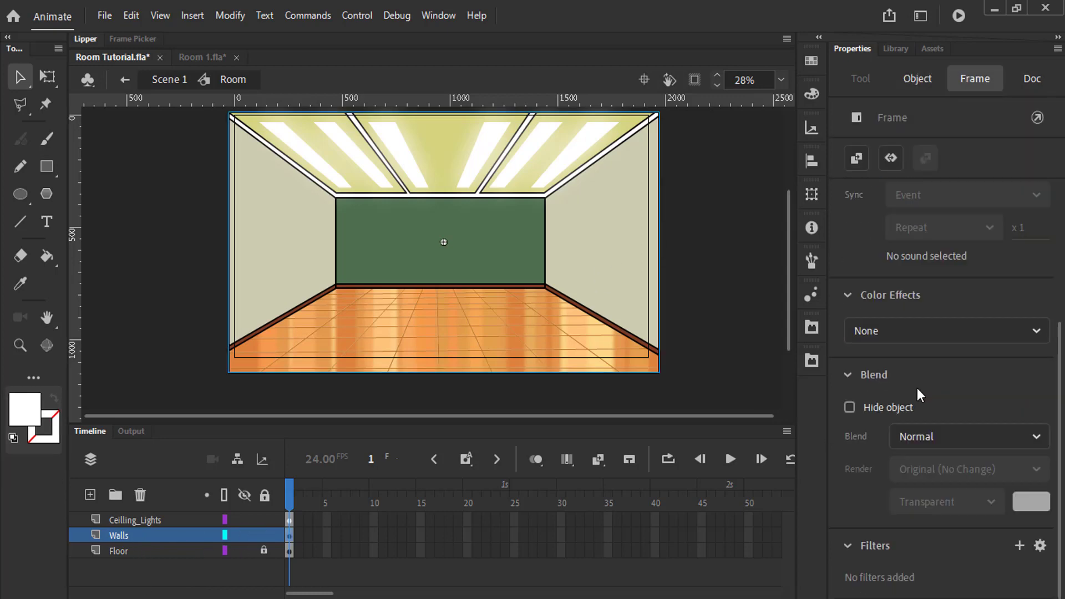
{"action": "left_click", "coordinate": [1020, 545]}
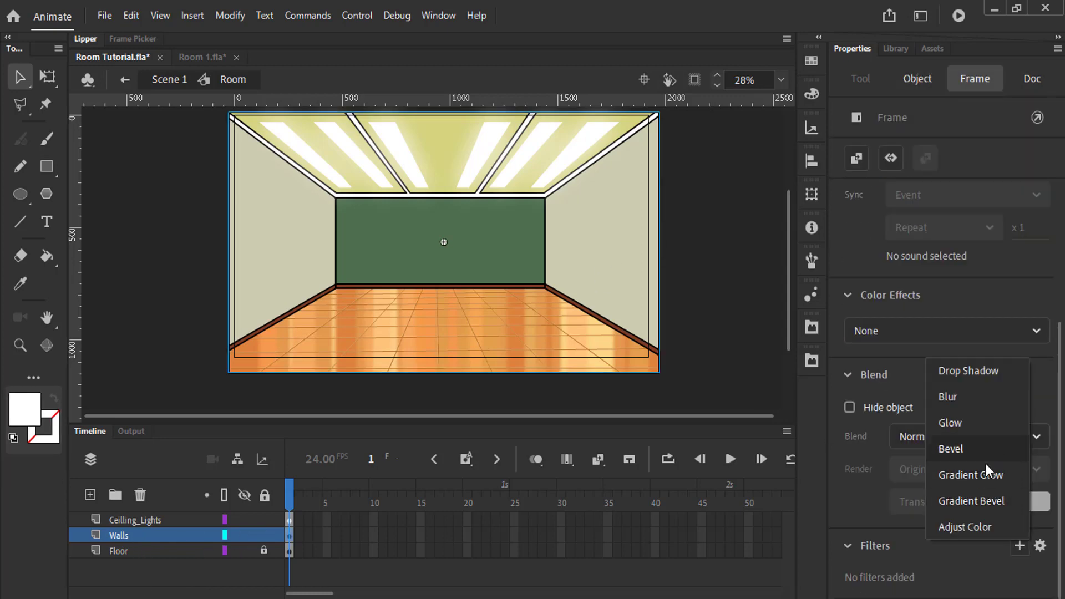
{"action": "left_click", "coordinate": [966, 427]}
{"action": "left_click", "coordinate": [1017, 520]}
{"action": "left_click", "coordinate": [774, 376]}
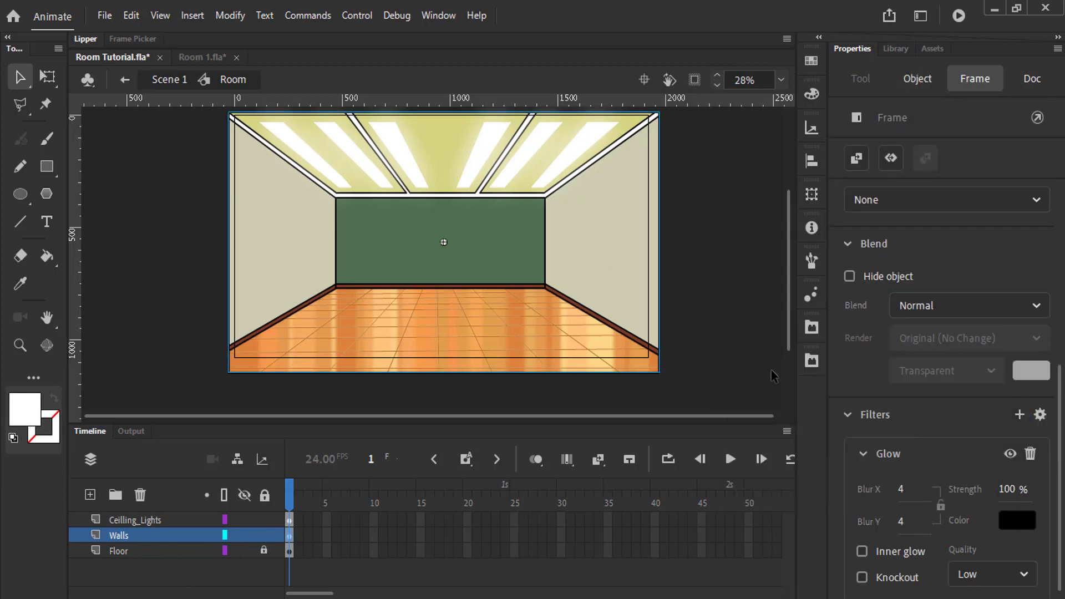
{"action": "left_click_drag", "start_coordinate": [902, 496], "coordinate": [970, 489]}
{"action": "left_click", "coordinate": [758, 295]}
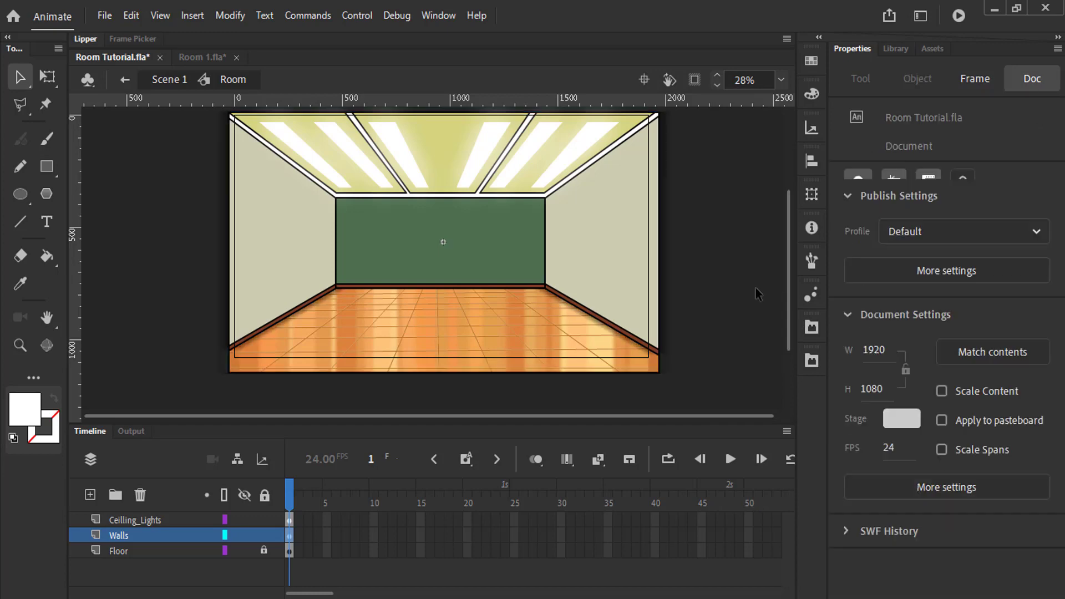
Examine the walls' black glow up close along the ceiling beams and the floor's baseboard
{"action": "key", "text": "z"}
{"action": "double_click", "coordinate": [539, 312]}
{"action": "left_click_drag", "start_coordinate": [182, 127], "coordinate": [666, 355]}
{"action": "left_click_drag", "start_coordinate": [187, 216], "coordinate": [516, 250]}
{"action": "left_click_drag", "start_coordinate": [666, 122], "coordinate": [511, 281]}
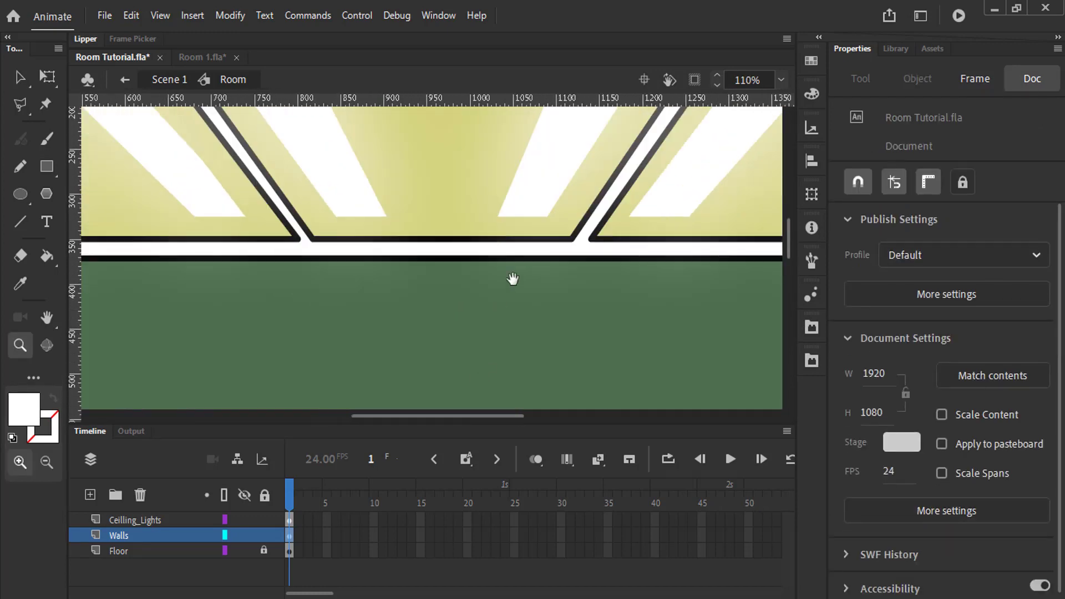
{"action": "left_click_drag", "start_coordinate": [765, 388], "coordinate": [573, 148]}
{"action": "left_click_drag", "start_coordinate": [563, 394], "coordinate": [487, 225]}
{"action": "left_click_drag", "start_coordinate": [639, 279], "coordinate": [510, 273]}
Reduce the walls' glow to a Blur X of 37 and a strength of 71%
{"action": "left_click", "coordinate": [118, 536]}
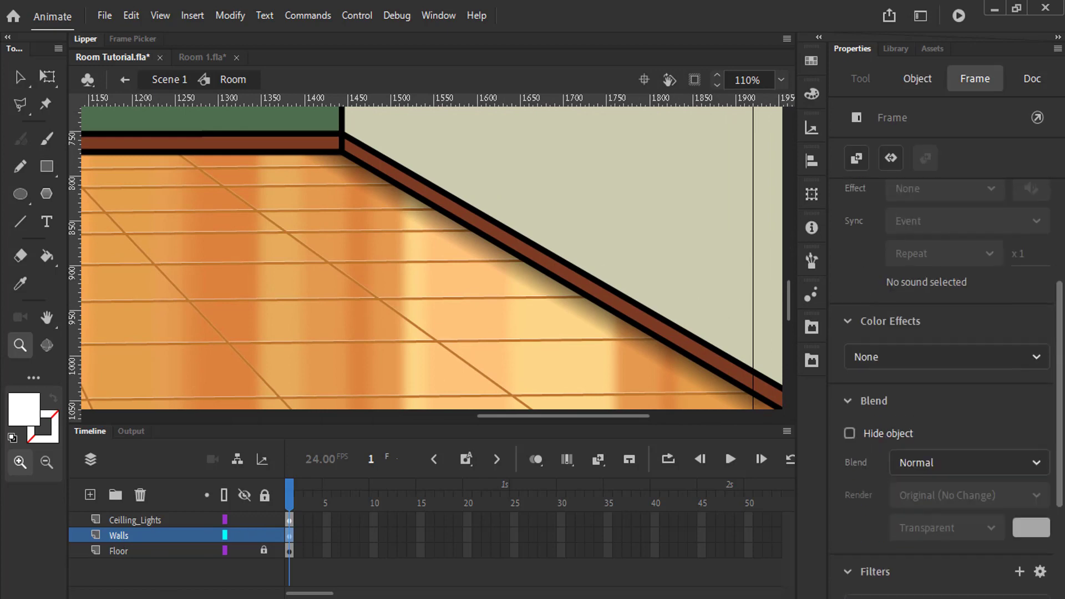
{"action": "scroll", "coordinate": [939, 444], "scroll_direction": "down", "scroll_amount": 3}
{"action": "left_click_drag", "start_coordinate": [931, 499], "coordinate": [892, 499]}
{"action": "left_click_drag", "start_coordinate": [1019, 499], "coordinate": [1002, 499]}
{"action": "mouse_move", "coordinate": [907, 498]}
{"action": "left_mouse_down"}
{"action": "mouse_move", "coordinate": [885, 499]}
{"action": "mouse_move", "coordinate": [900, 500]}
{"action": "left_mouse_up"}
{"action": "left_click", "coordinate": [902, 500]}
{"action": "left_click_drag", "start_coordinate": [1007, 499], "coordinate": [1011, 501]}
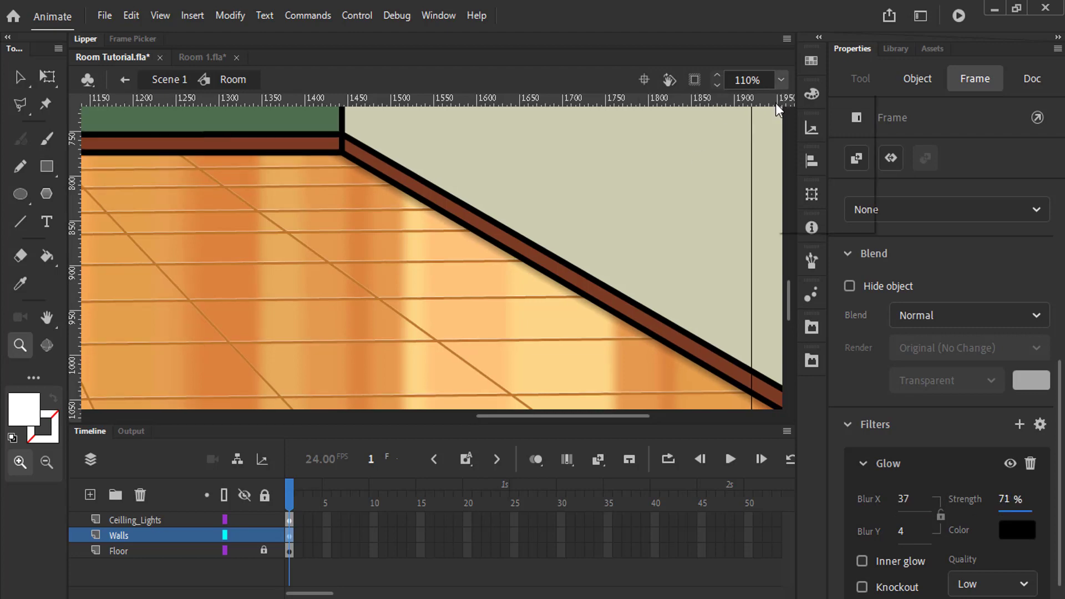
Leave the Room symbol for the main scene and save the document
{"action": "key", "text": "ctrl+minus"}
{"action": "left_click", "coordinate": [781, 79]}
{"action": "left_click", "coordinate": [783, 126]}
{"action": "key", "text": "v"}
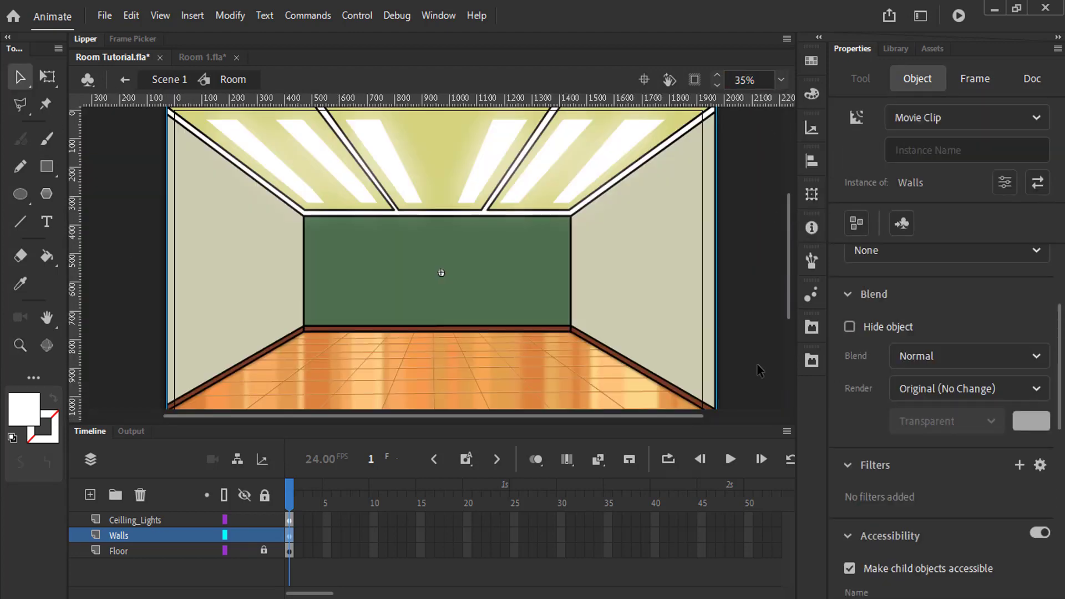
{"action": "double_click", "coordinate": [742, 208]}
{"action": "key", "text": "ctrl+s"}
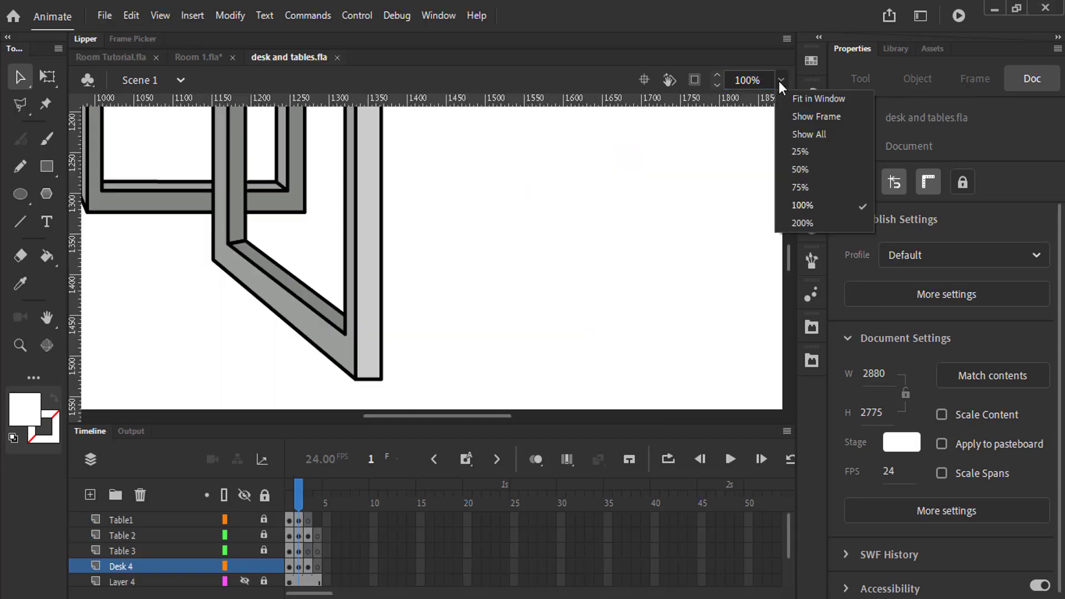
Show frame 1 of desk and tables.fla and unlock the Table1, Table 2 and Table 3 layers
{"action": "left_click", "coordinate": [738, 86]}
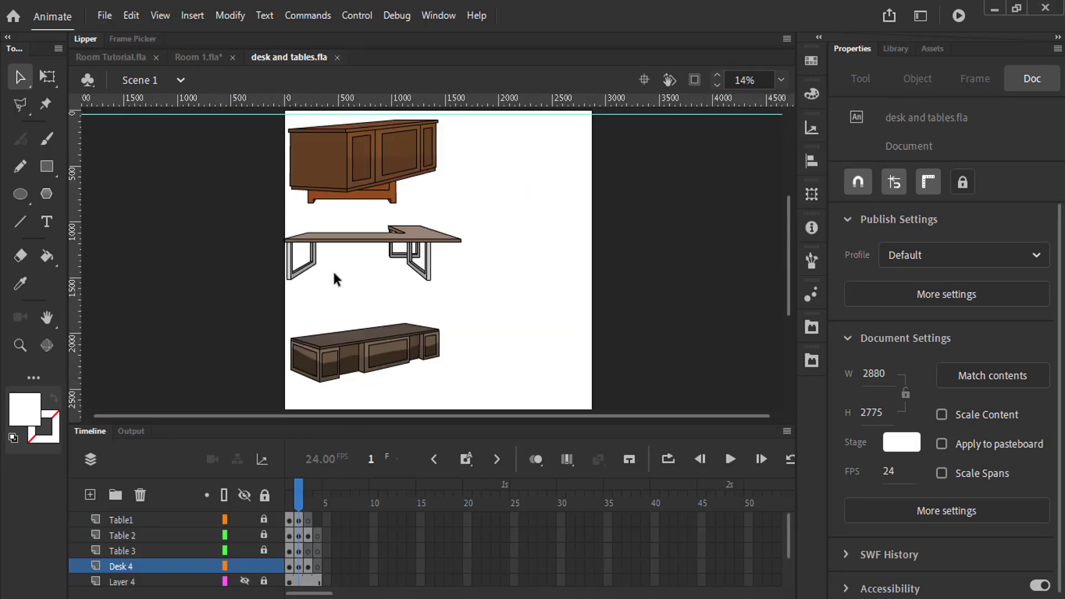
{"action": "left_click_drag", "start_coordinate": [356, 146], "coordinate": [423, 166]}
{"action": "left_click_drag", "start_coordinate": [264, 519], "coordinate": [265, 550]}
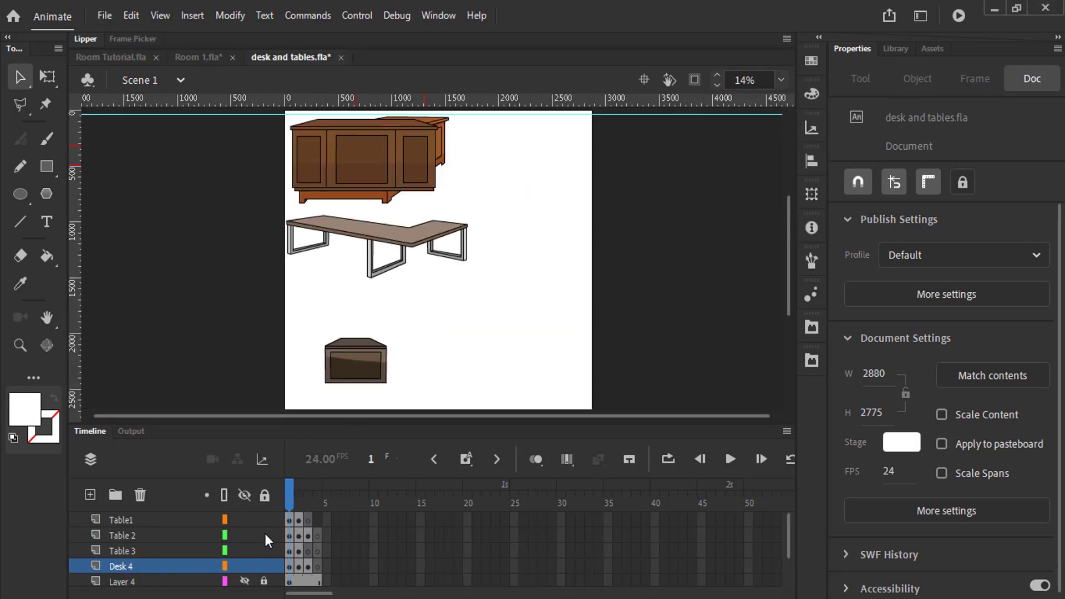
Copy the front-facing brown desk from frame 1 of the Table 2 layer
{"action": "left_click", "coordinate": [354, 163]}
{"action": "left_click", "coordinate": [288, 535]}
{"action": "right_click", "coordinate": [372, 148]}
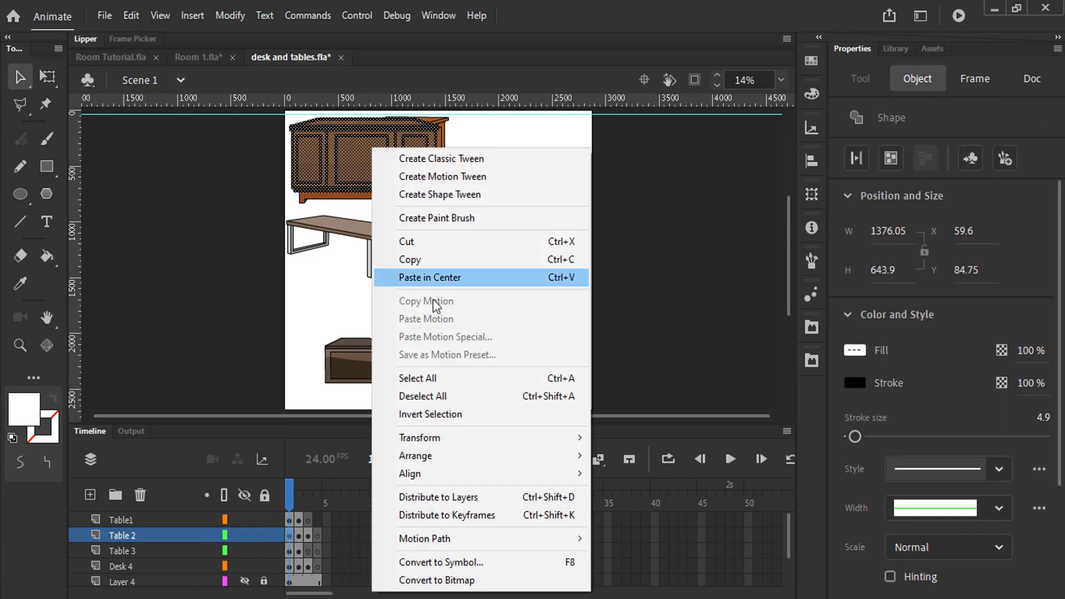
{"action": "left_click", "coordinate": [430, 259]}
Reopen the Room symbol in Room Tutorial.fla and add a new layer above Ceilling_Lights
{"action": "left_click", "coordinate": [200, 58]}
{"action": "left_click", "coordinate": [114, 57]}
{"action": "double_click", "coordinate": [396, 404]}
{"action": "left_click", "coordinate": [119, 535]}
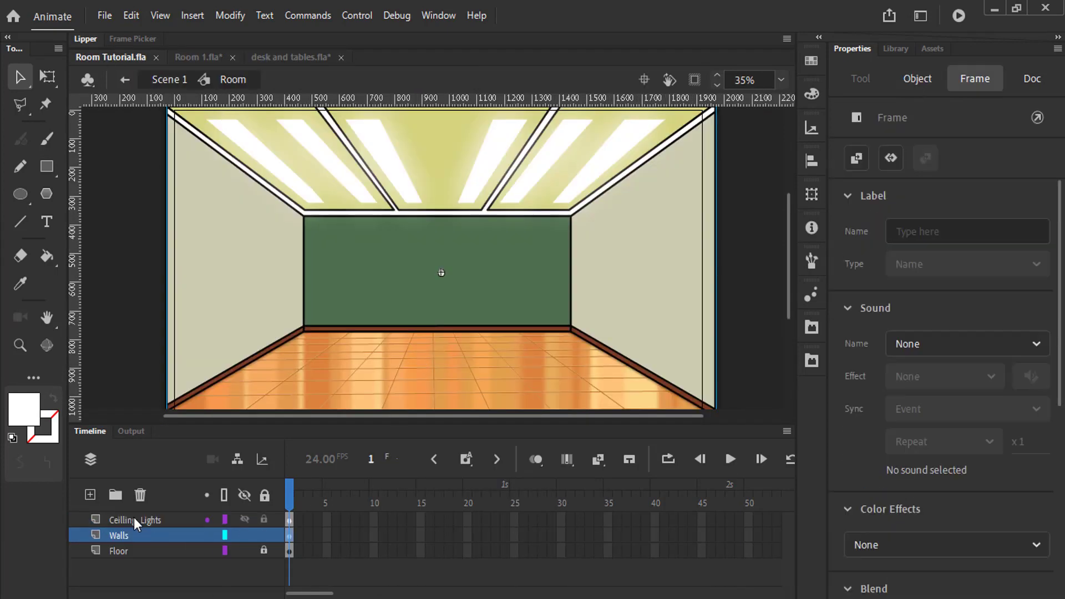
{"action": "left_click", "coordinate": [134, 519]}
{"action": "left_click", "coordinate": [89, 494]}
Lock the Ceilling_Lights and Walls layers and paste the copied desk in the center of the new layer
{"action": "right_click", "coordinate": [600, 291]}
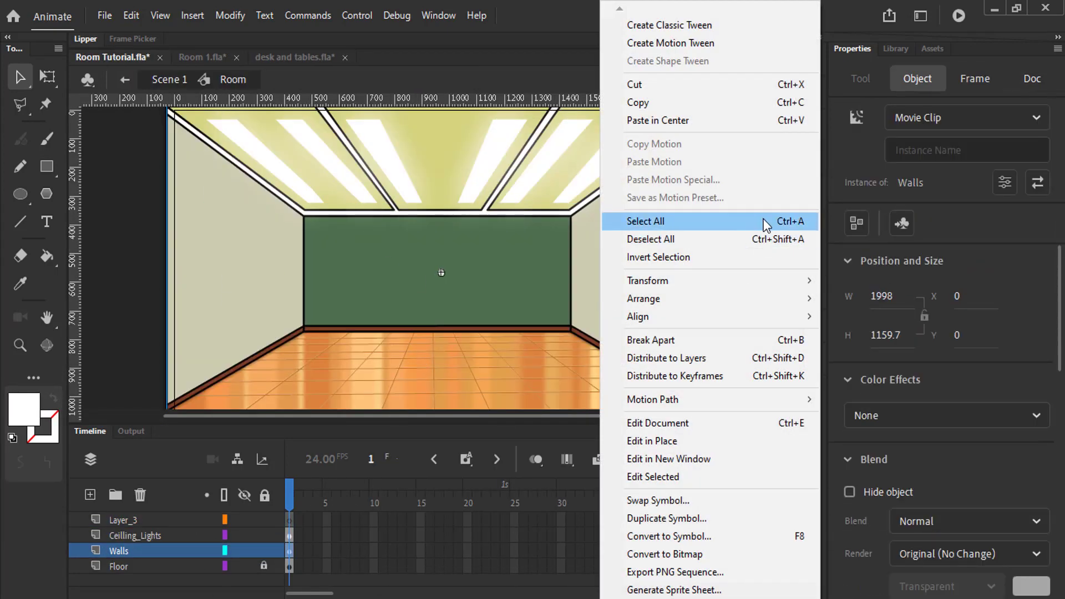
{"action": "left_click", "coordinate": [132, 524]}
{"action": "left_click_drag", "start_coordinate": [264, 535], "coordinate": [264, 551]}
{"action": "right_click", "coordinate": [342, 276]}
{"action": "left_click", "coordinate": [392, 323]}
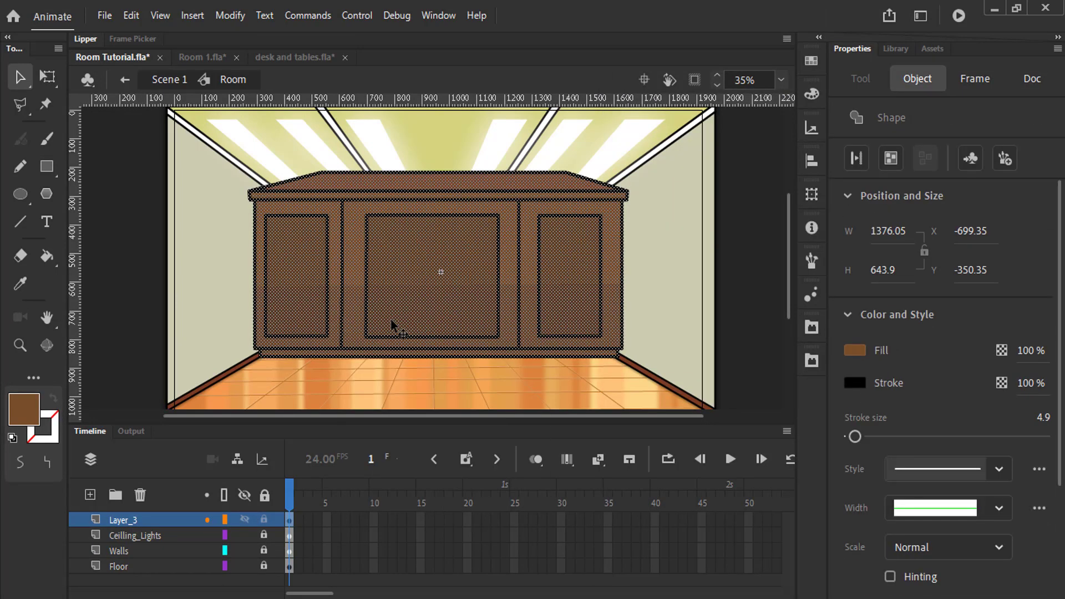
Scale the desk down to about 544 by 255 px and place it on the floor in front of the green wall
{"action": "left_click_drag", "start_coordinate": [488, 266], "coordinate": [488, 314]}
{"action": "left_click", "coordinate": [47, 76]}
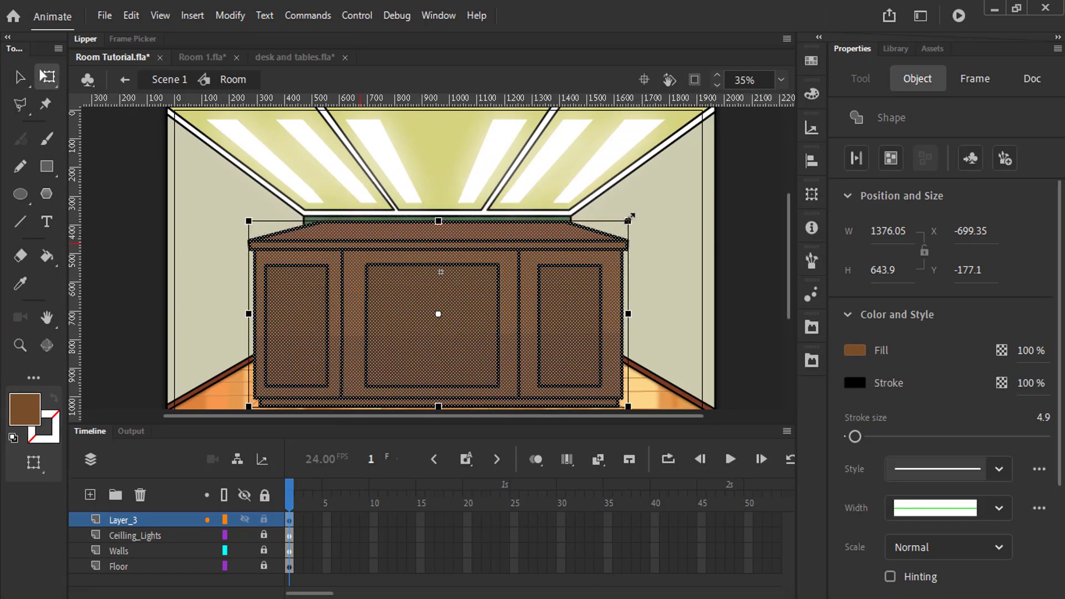
{"action": "left_click_drag", "start_coordinate": [629, 220], "coordinate": [540, 265]}
{"action": "left_click_drag", "start_coordinate": [493, 316], "coordinate": [494, 352]}
{"action": "left_click_drag", "start_coordinate": [543, 296], "coordinate": [517, 310]}
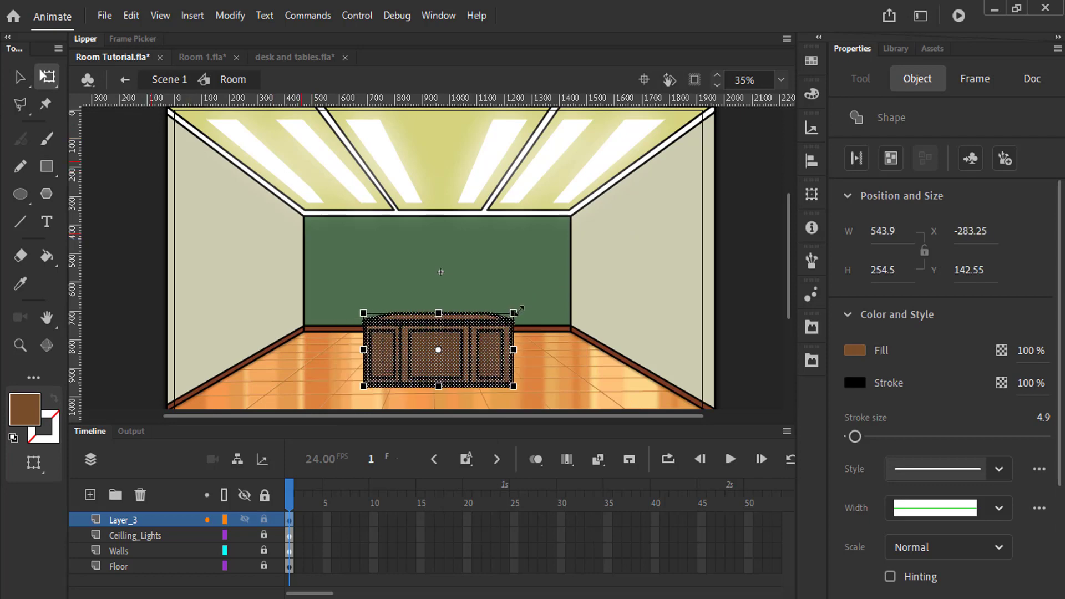
Select the whole desk and move it up toward the green wall, to about X -283, Y 82
{"action": "left_click_drag", "start_coordinate": [467, 341], "coordinate": [466, 331]}
{"action": "key", "text": "Escape"}
{"action": "key", "text": "z"}
{"action": "left_click", "coordinate": [464, 330]}
{"action": "left_click_drag", "start_coordinate": [484, 281], "coordinate": [523, 285]}
{"action": "key", "text": "v"}
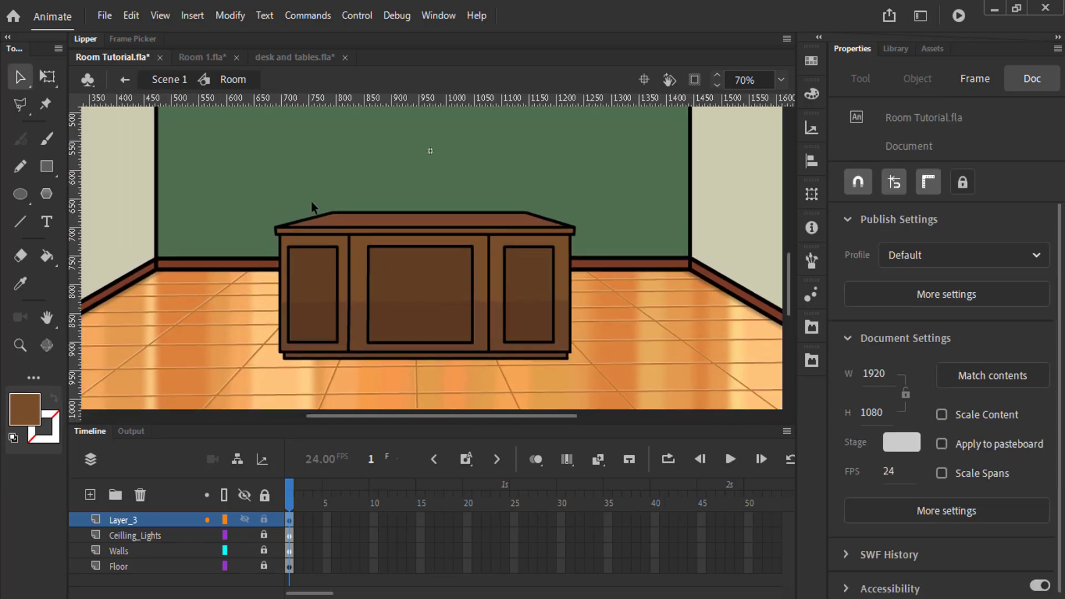
{"action": "left_click_drag", "start_coordinate": [236, 160], "coordinate": [613, 361]}
{"action": "left_click_drag", "start_coordinate": [493, 289], "coordinate": [490, 270]}
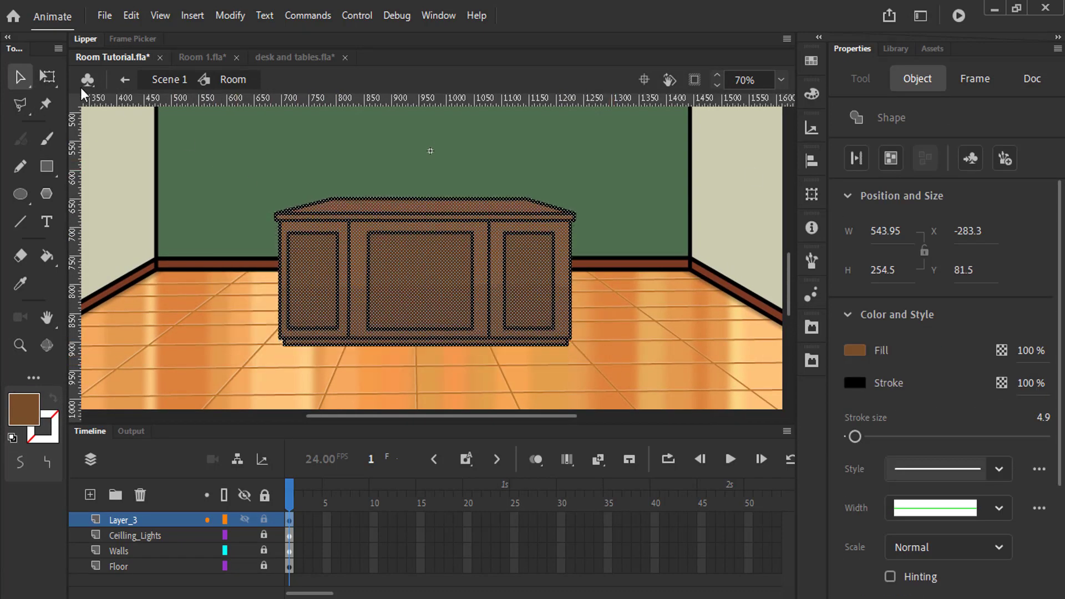
Scale the desk down to about 461 by 216 px and reposition it against the green wall at about X -242, Y 71
{"action": "left_click", "coordinate": [47, 76]}
{"action": "left_click_drag", "start_coordinate": [575, 196], "coordinate": [553, 209]}
{"action": "left_click_drag", "start_coordinate": [498, 270], "coordinate": [498, 254]}
{"action": "left_click", "coordinate": [574, 283]}
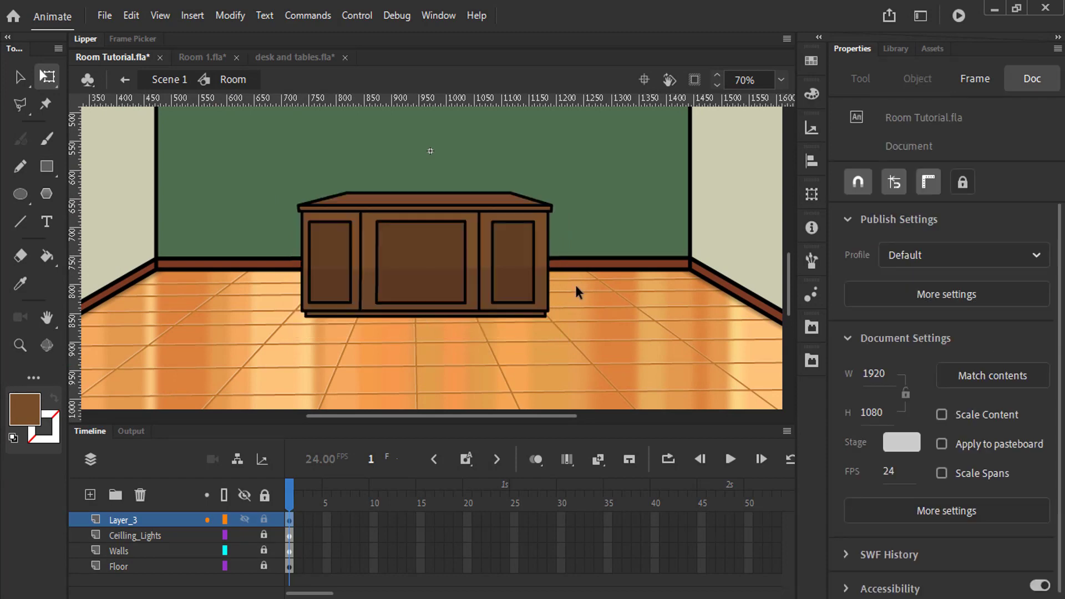
{"action": "left_click_drag", "start_coordinate": [350, 284], "coordinate": [385, 268]}
{"action": "left_click", "coordinate": [455, 257]}
{"action": "left_click", "coordinate": [269, 224]}
Rename the desk's layer from its default name to Desk
{"action": "left_click", "coordinate": [121, 519]}
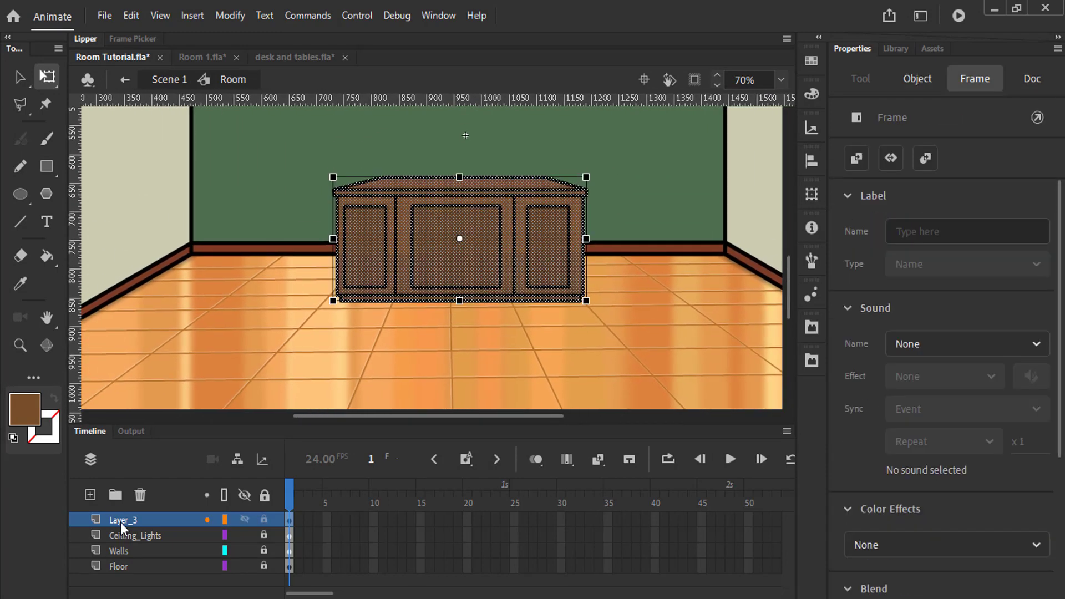
{"action": "left_click", "coordinate": [207, 590]}
{"action": "double_click", "coordinate": [135, 521]}
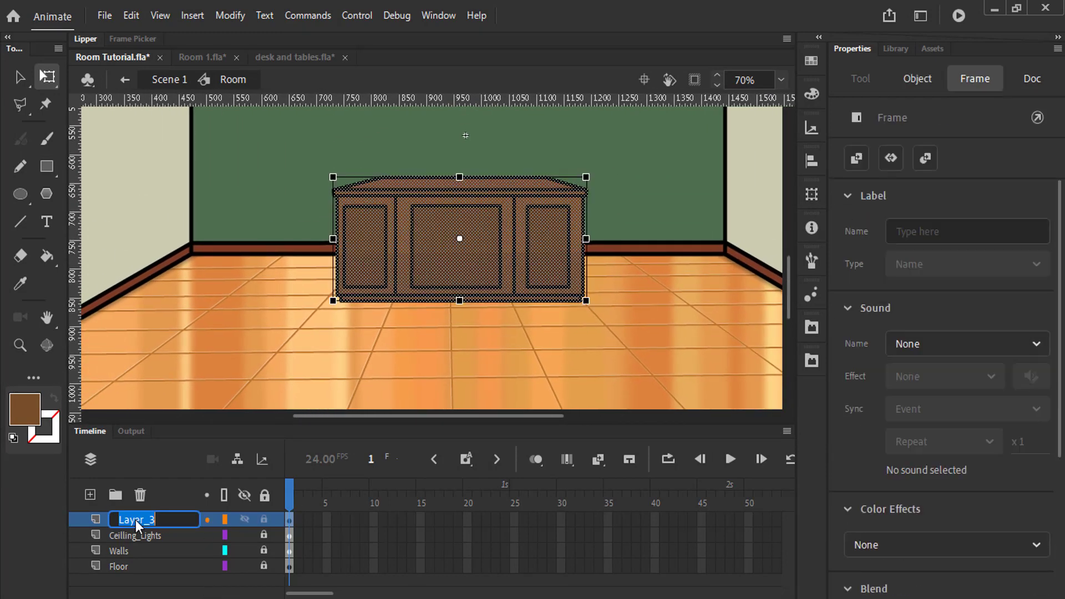
{"action": "type", "text": "Desk"}
{"action": "key", "text": "Return"}
{"action": "left_click", "coordinate": [119, 517]}
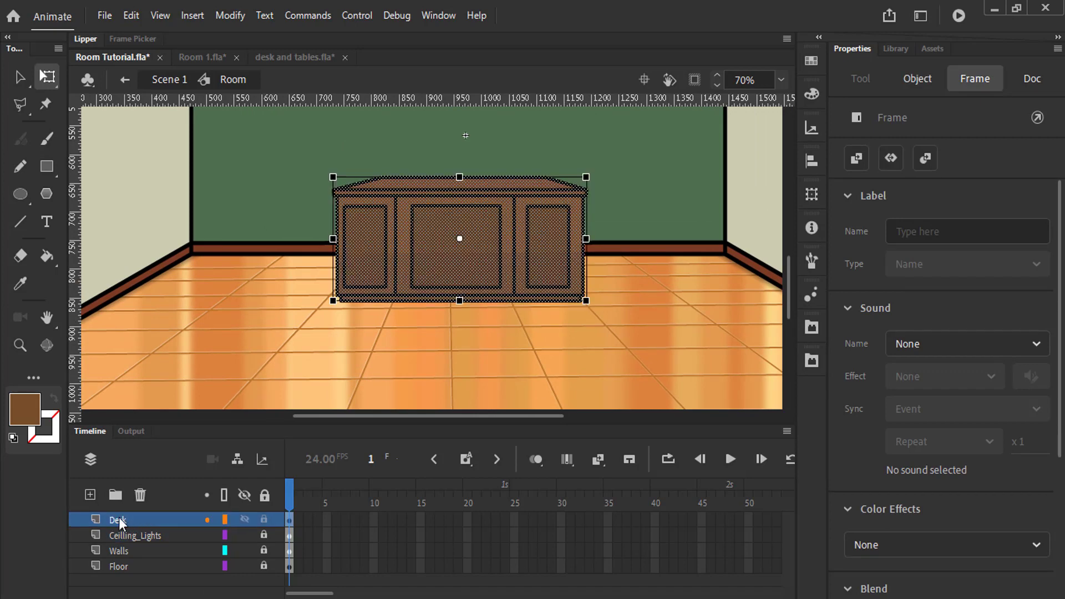
Add a new layer above Desk, copy the desk artwork and paste it in place on the new layer
{"action": "left_click", "coordinate": [90, 494]}
{"action": "left_click", "coordinate": [127, 536]}
{"action": "right_click", "coordinate": [418, 237]}
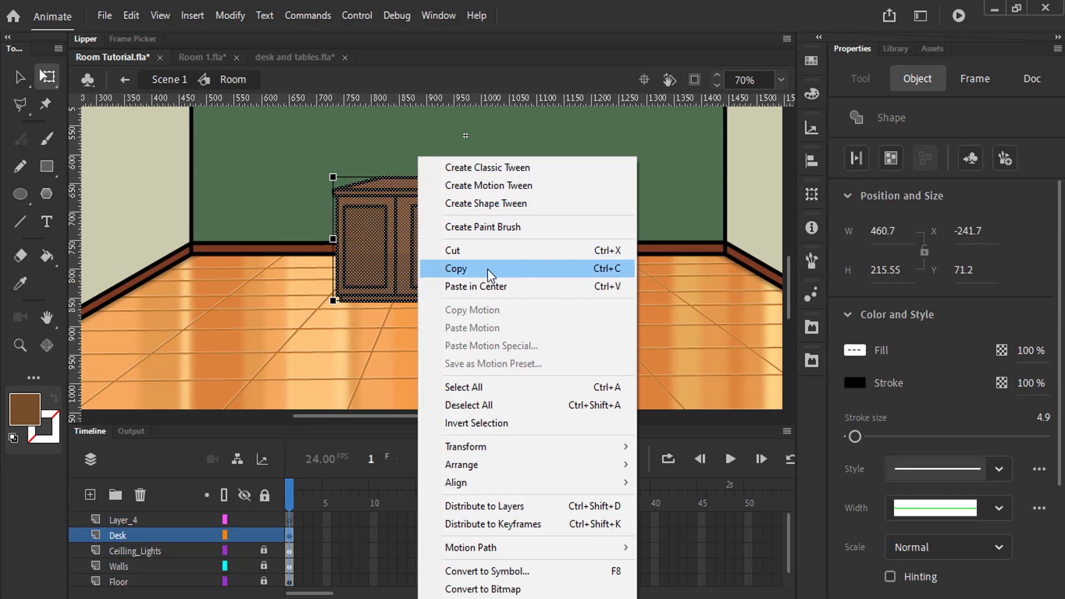
{"action": "left_click", "coordinate": [488, 268]}
{"action": "left_click", "coordinate": [133, 519]}
{"action": "right_click", "coordinate": [416, 321]}
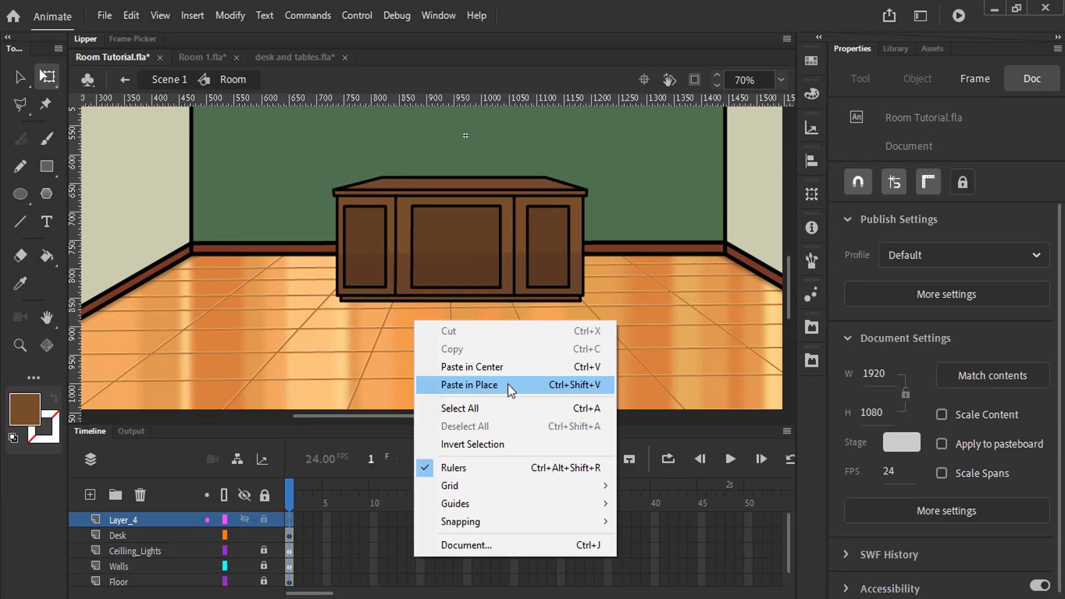
{"action": "left_click", "coordinate": [508, 384]}
Flip the pasted desk vertically and move it straight down below the original as a mirrored reflection
{"action": "right_click", "coordinate": [552, 255]}
{"action": "mouse_move", "coordinate": [693, 443]}
{"action": "left_click", "coordinate": [842, 405]}
{"action": "left_click_drag", "start_coordinate": [528, 242], "coordinate": [528, 367]}
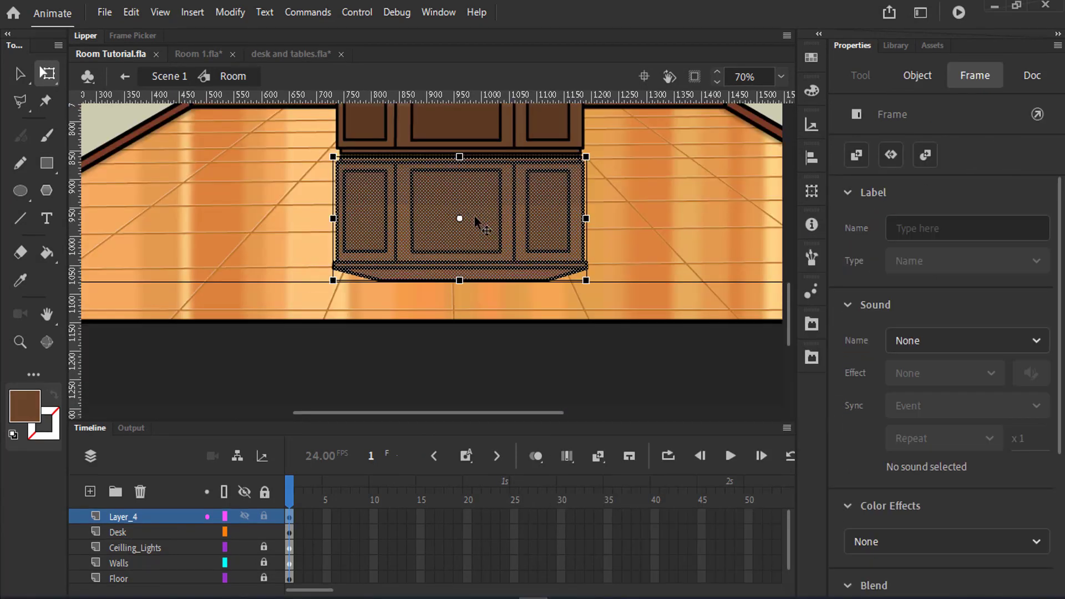
{"action": "mouse_move", "coordinate": [475, 207]}
{"action": "left_mouse_down"}
{"action": "mouse_move", "coordinate": [475, 222]}
{"action": "mouse_move", "coordinate": [487, 208]}
{"action": "left_mouse_up"}
Convert the flipped desk on Layer_4 to a Movie Clip symbol named Desk Reflection
{"action": "left_click", "coordinate": [125, 519]}
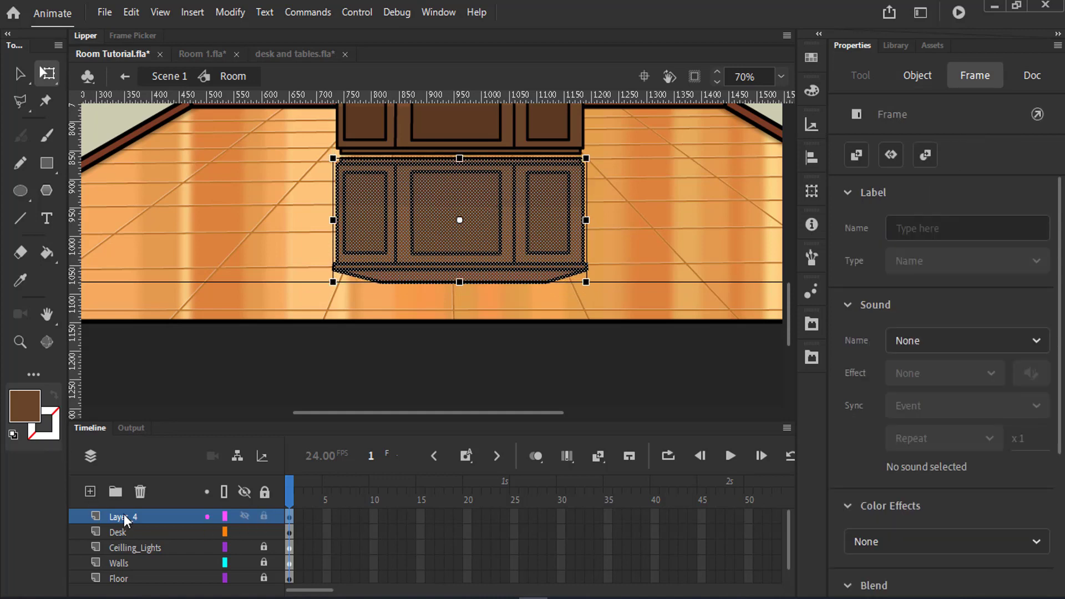
{"action": "key", "text": "F8"}
{"action": "type", "text": "DEsk"}
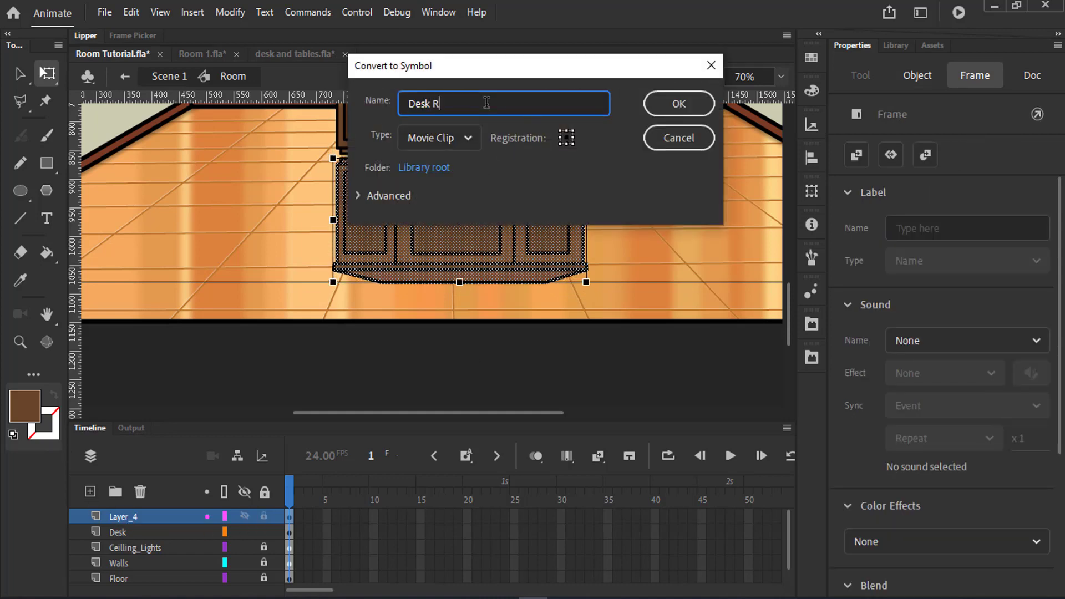
{"action": "type", "text": " Reflection"}
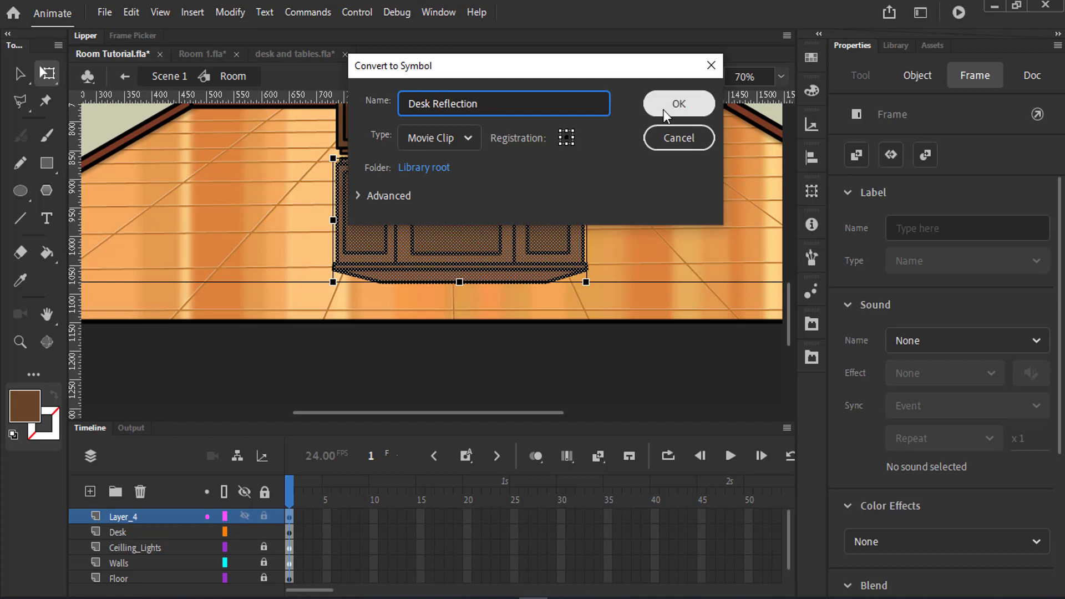
{"action": "left_click", "coordinate": [666, 107]}
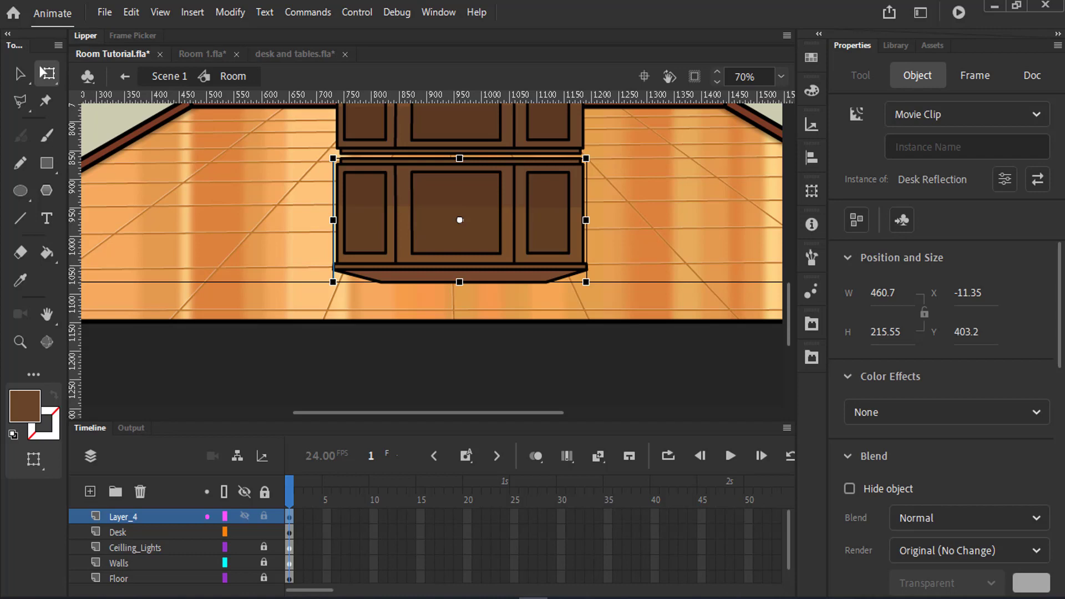
Make the desk reflection translucent by setting the Layer_4 frame's Alpha color effect to 55%, and expand the frame's filter settings
{"action": "scroll", "coordinate": [1035, 259], "scroll_direction": "down", "scroll_amount": 2}
{"action": "left_click", "coordinate": [1035, 364]}
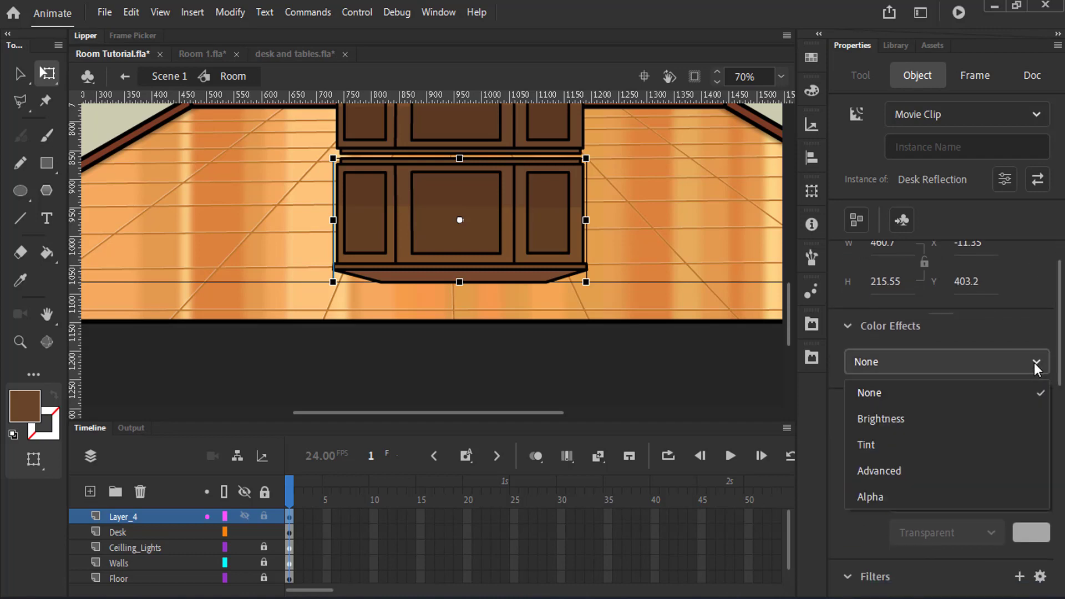
{"action": "left_click", "coordinate": [973, 495]}
{"action": "left_click_drag", "start_coordinate": [915, 409], "coordinate": [941, 409]}
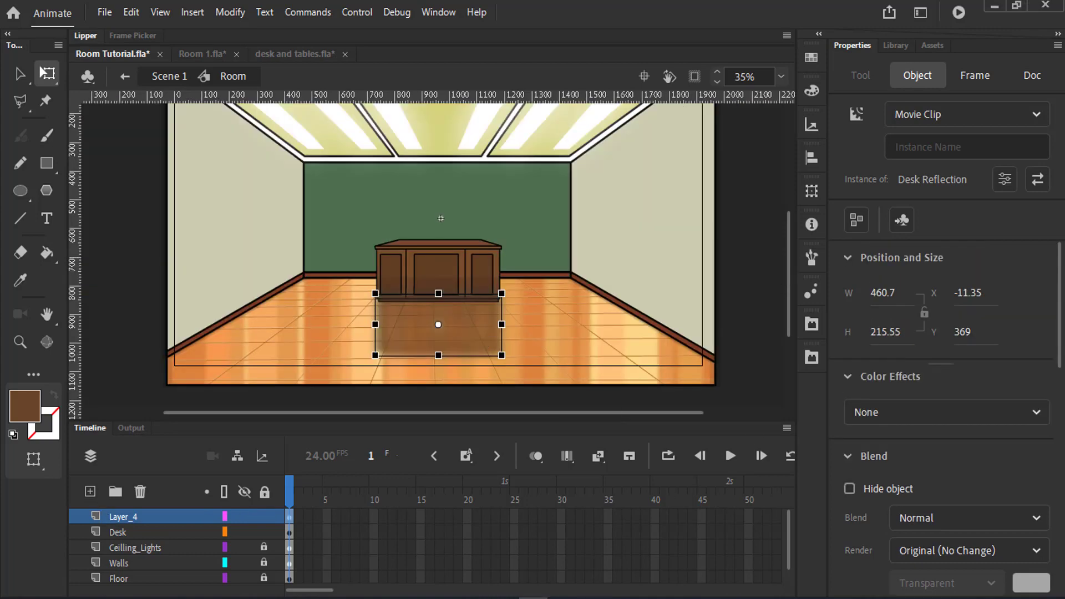
{"action": "left_click", "coordinate": [1033, 412]}
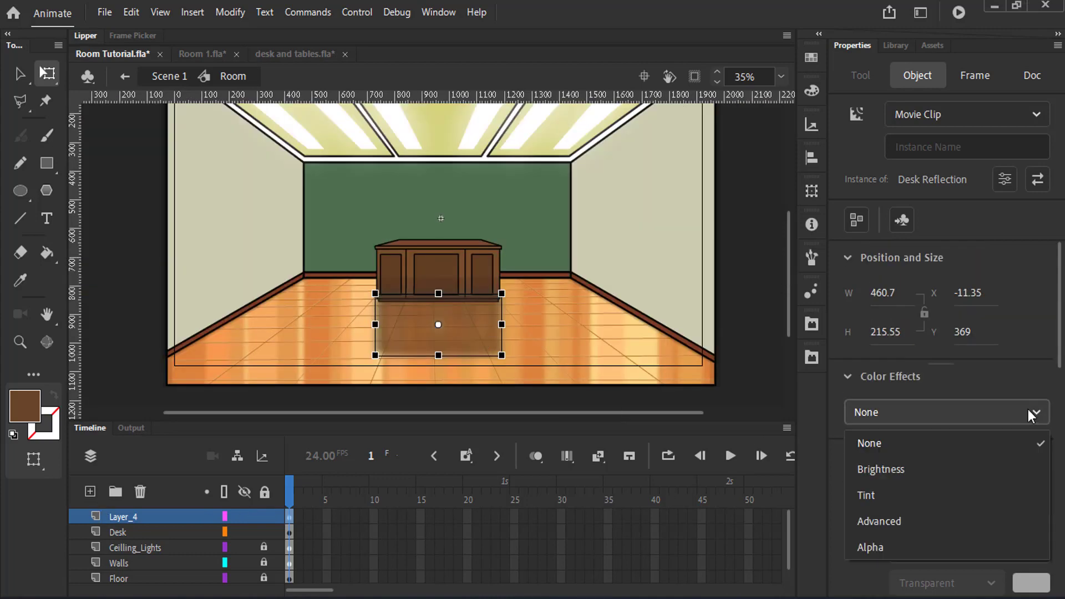
{"action": "scroll", "coordinate": [1055, 409], "scroll_direction": "down", "scroll_amount": 5}
{"action": "left_click", "coordinate": [118, 517]}
{"action": "scroll", "coordinate": [974, 511], "scroll_direction": "down", "scroll_amount": 1}
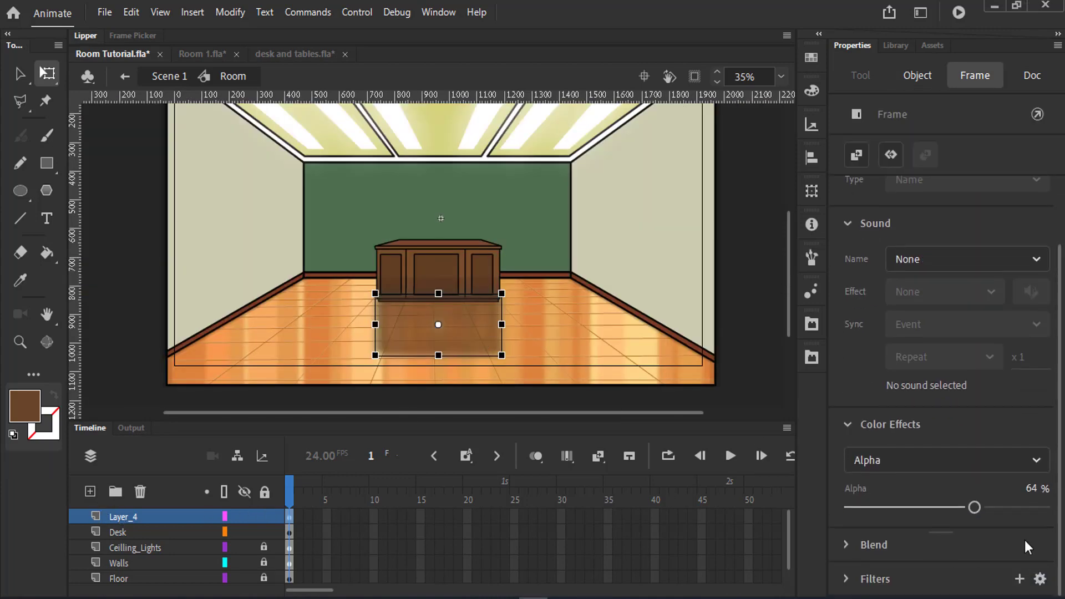
{"action": "left_click_drag", "start_coordinate": [974, 507], "coordinate": [957, 509]}
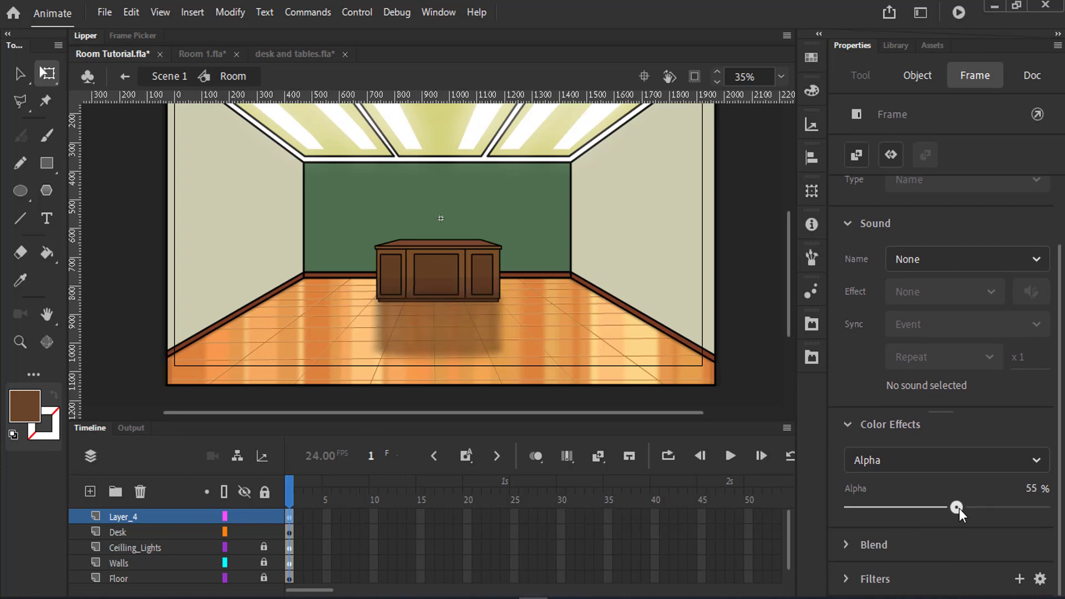
{"action": "left_click", "coordinate": [846, 578]}
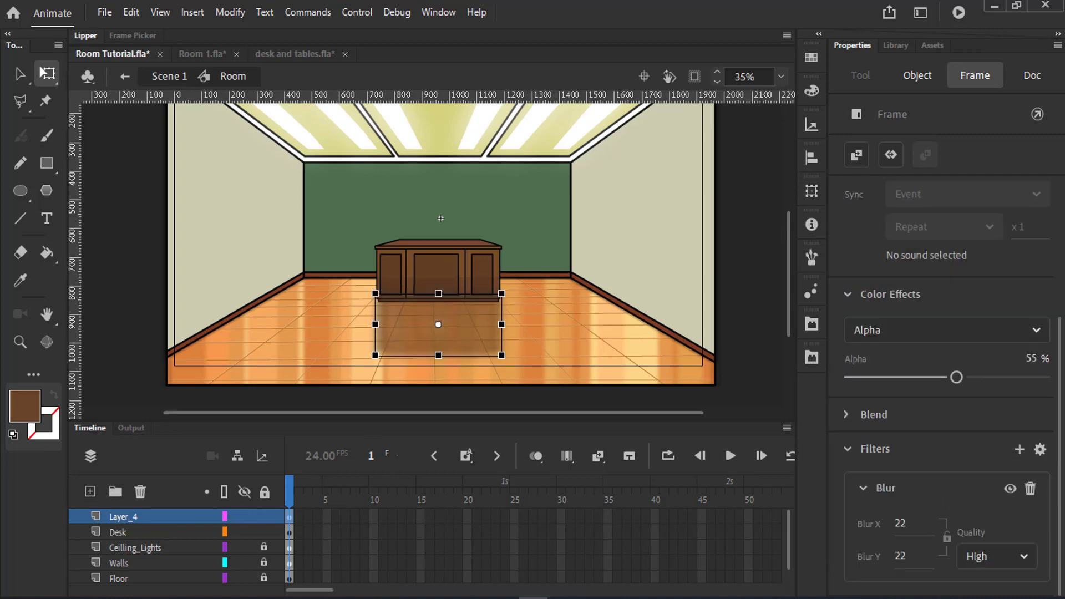
Deselect the desk reflection and save the Room Tutorial document
{"action": "left_click", "coordinate": [723, 220]}
{"action": "left_click", "coordinate": [781, 77]}
{"action": "left_click", "coordinate": [797, 114]}
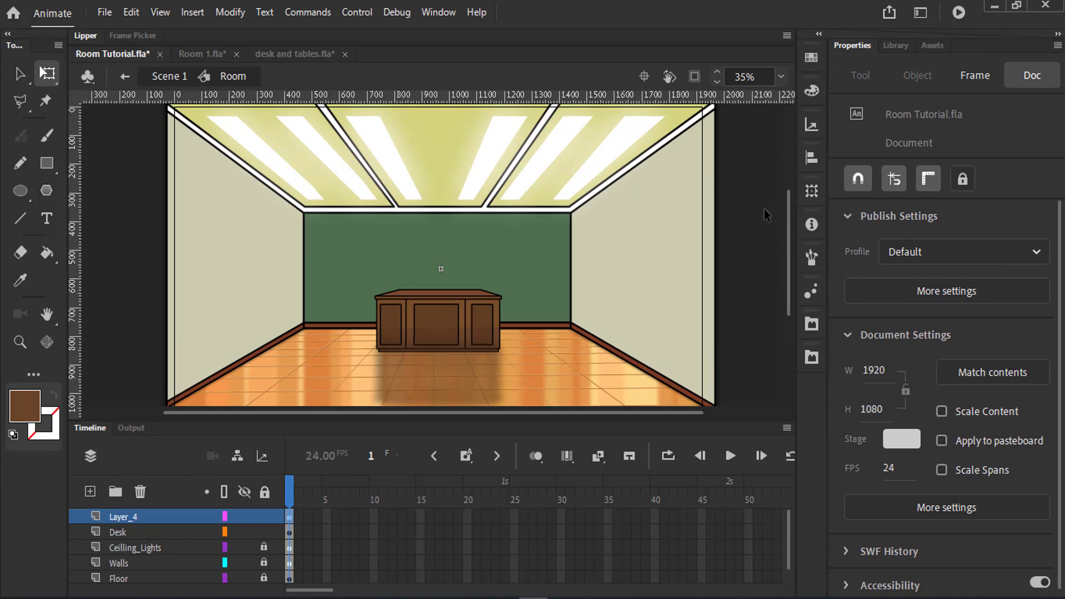
{"action": "key", "text": "ctrl+s"}
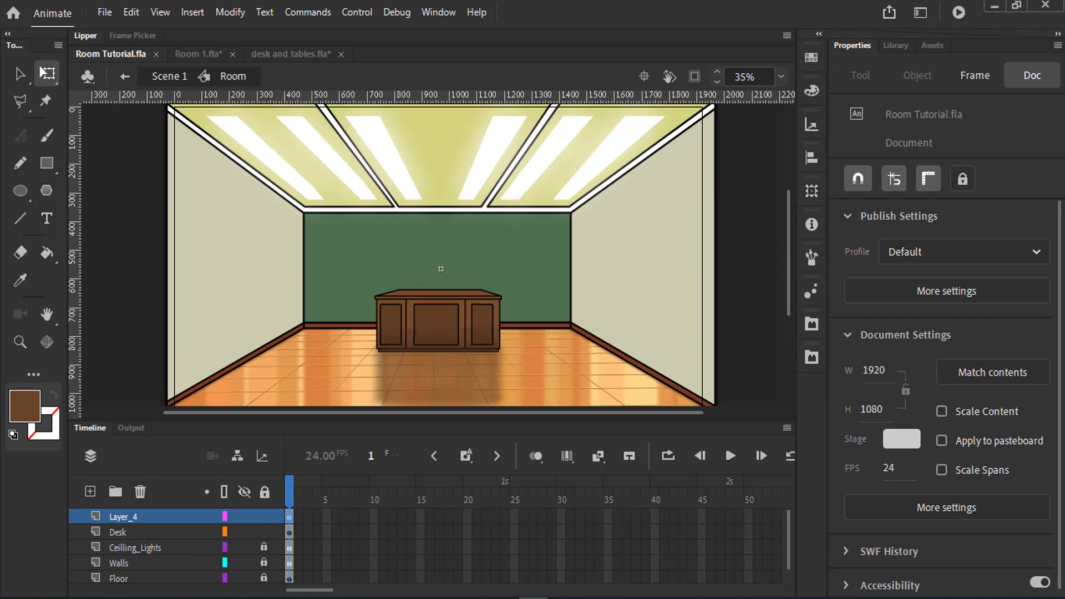